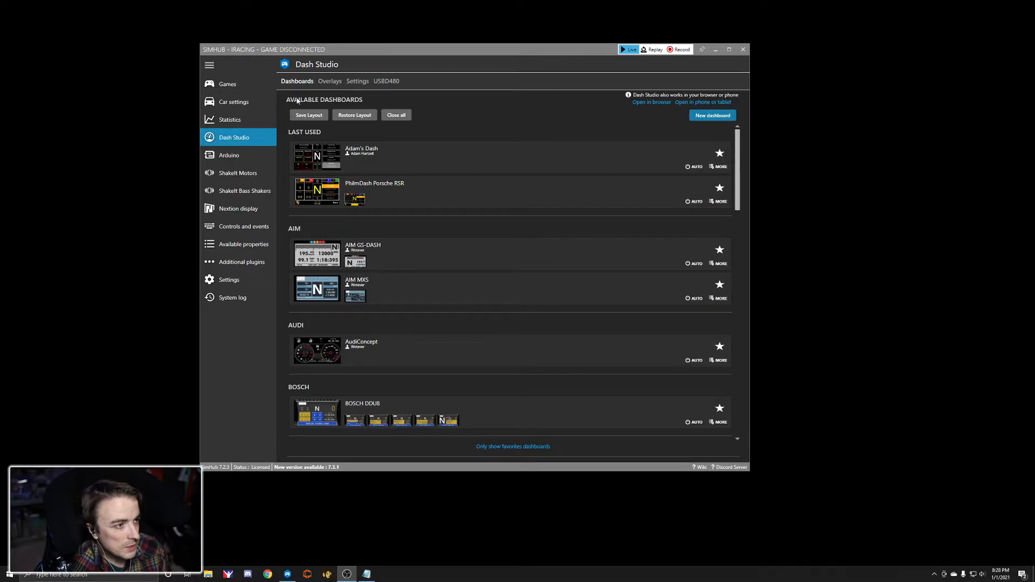
drag(420, 49, 528, 57)
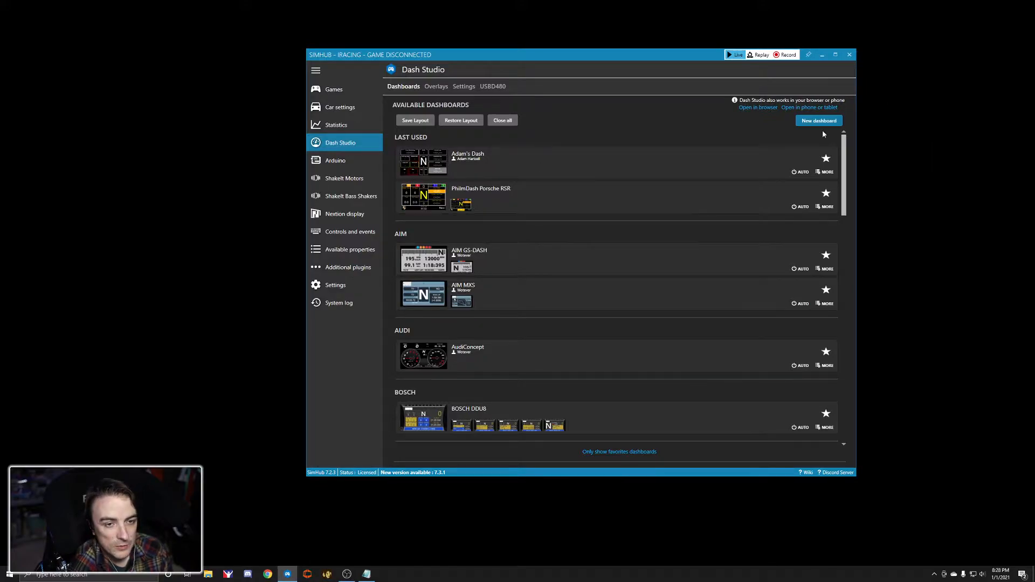
drag(844, 175, 864, 377)
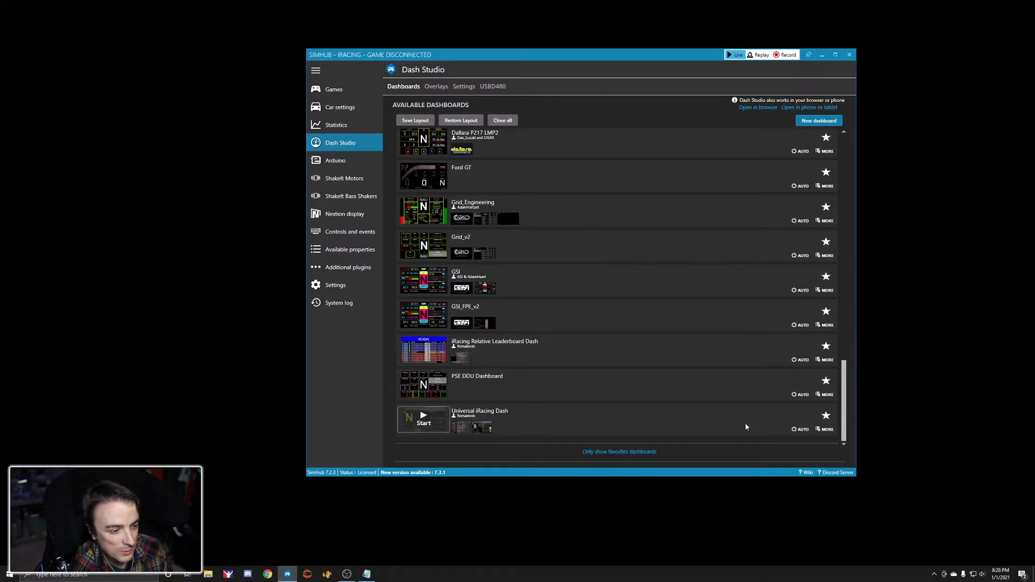
scroll(545, 325, up, 5)
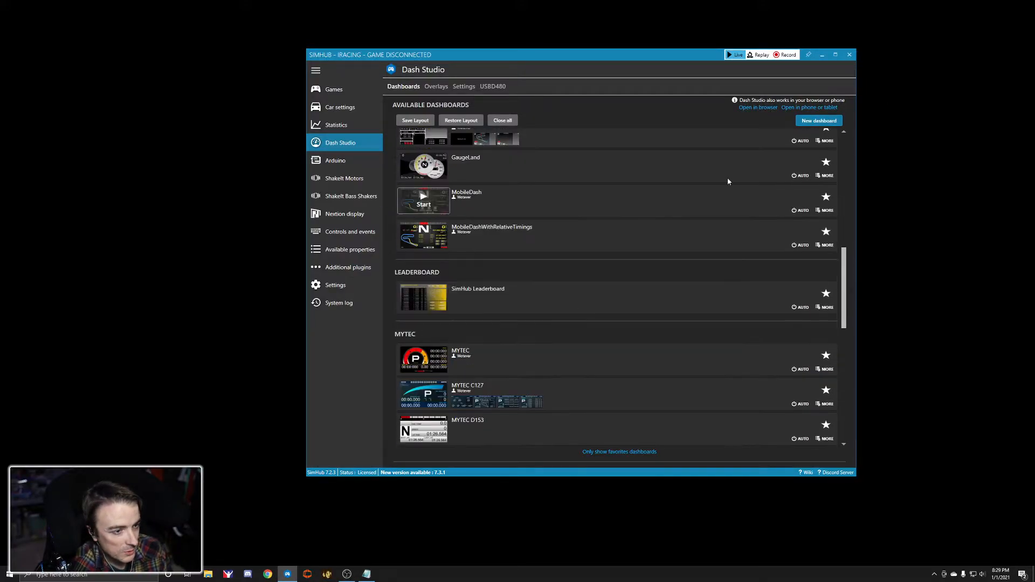
Step: Create a new dashboard named YouTube
click(821, 124)
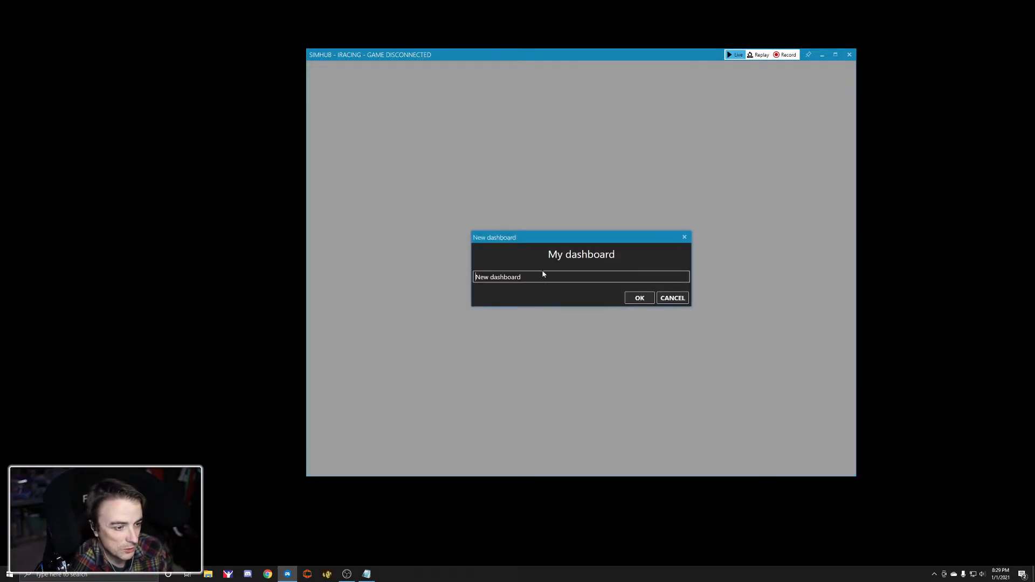
drag(541, 277, 348, 276)
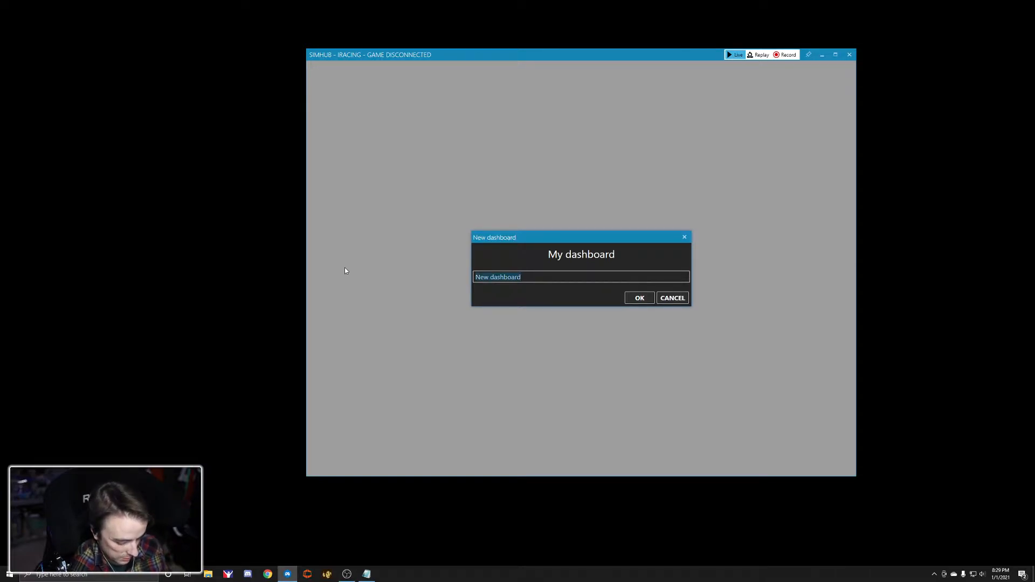
text(YouTUbe)
key(BackSpace)
key(BackSpace)
key(BackSpace)
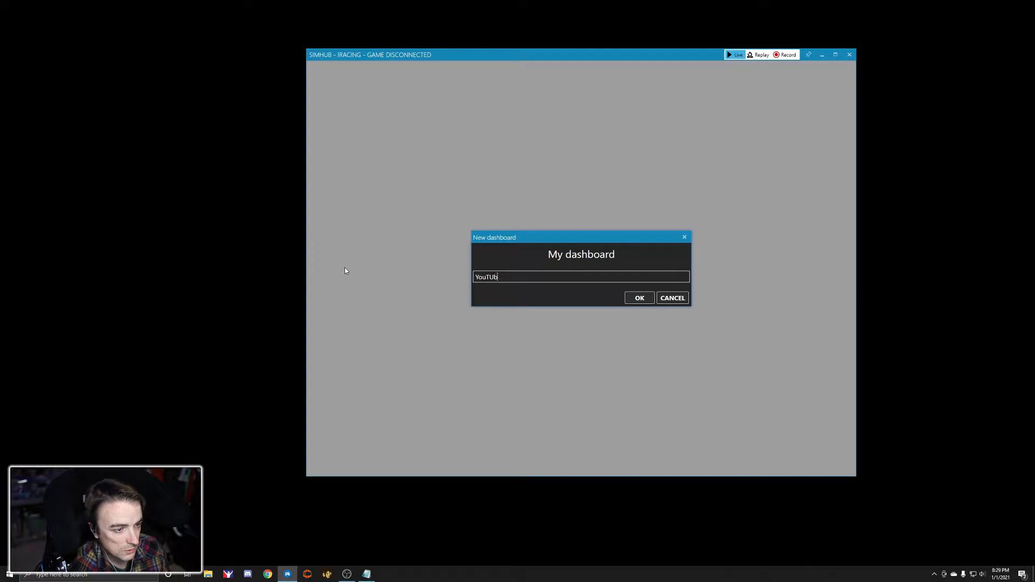
text(u)
key(BackSpace)
text(be)
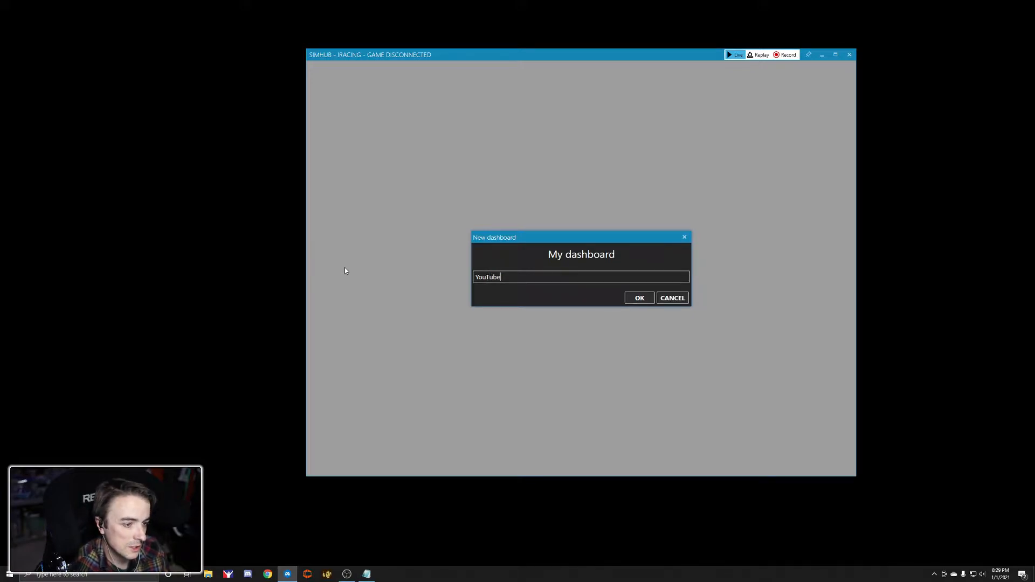
click(639, 299)
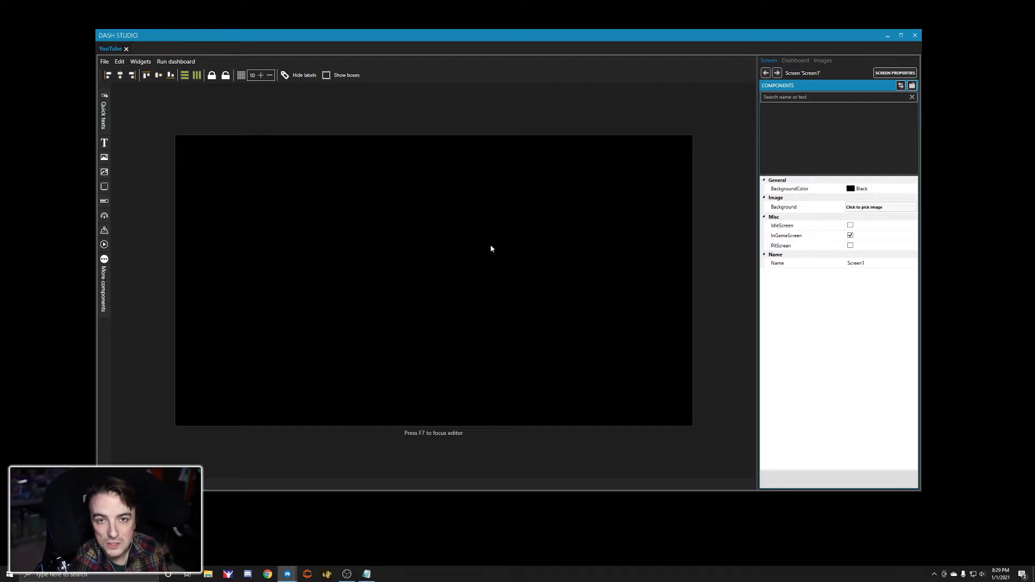
Step: Set the dashboard size to 480 wide by 272 high in the dashboard properties
click(800, 61)
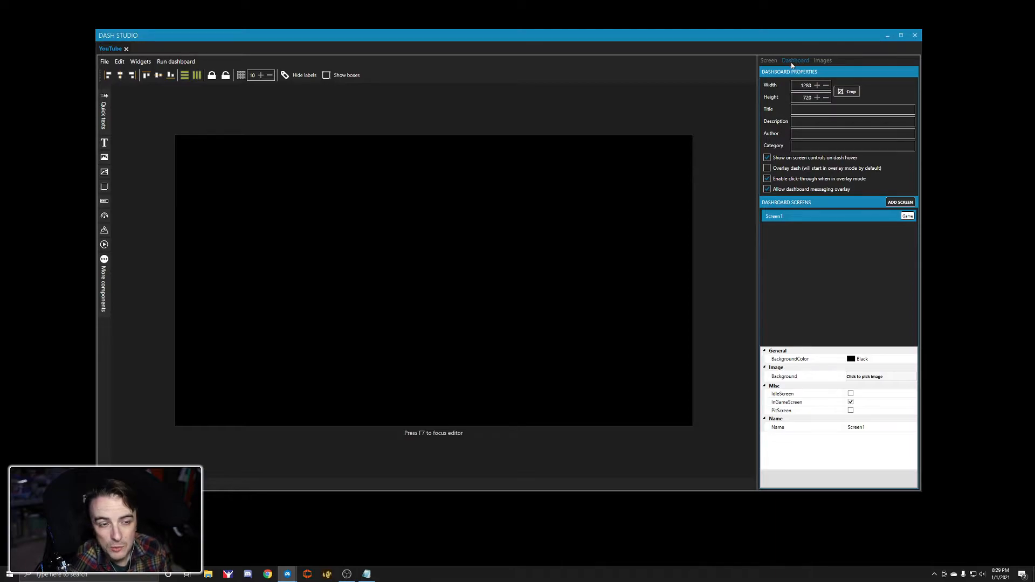
double_click(805, 85)
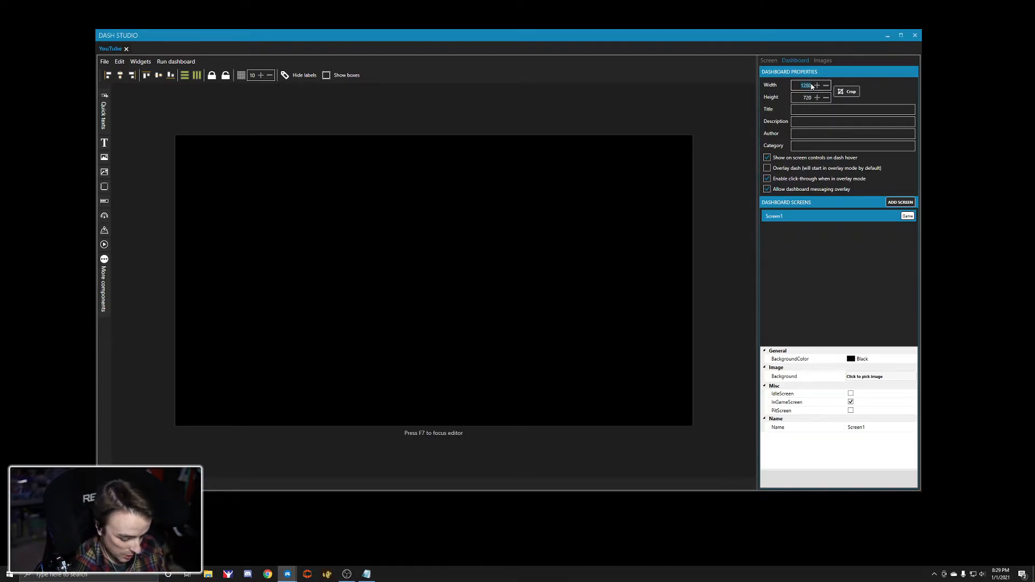
text(480)
key(Tab)
key(Tab)
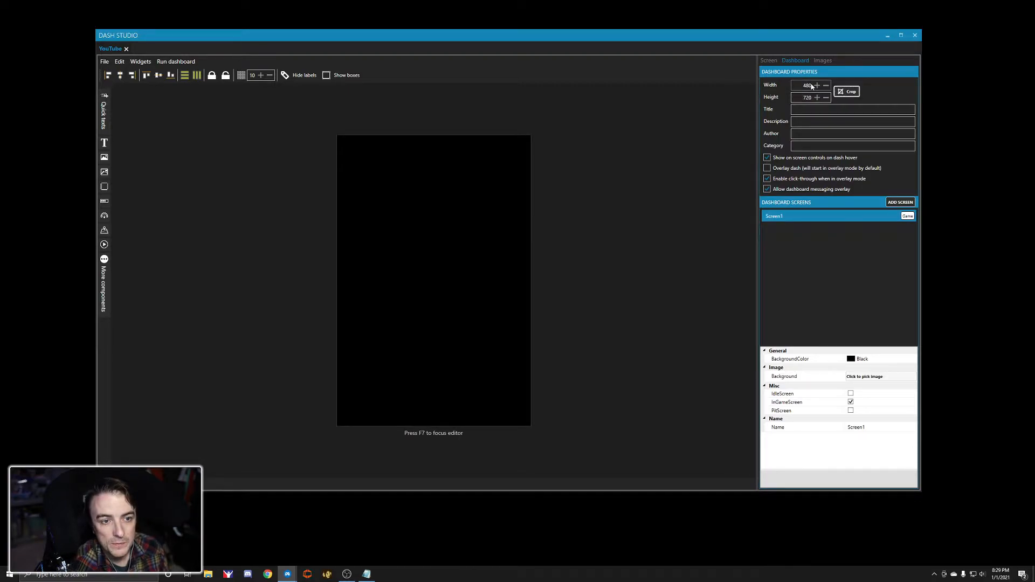
double_click(807, 97)
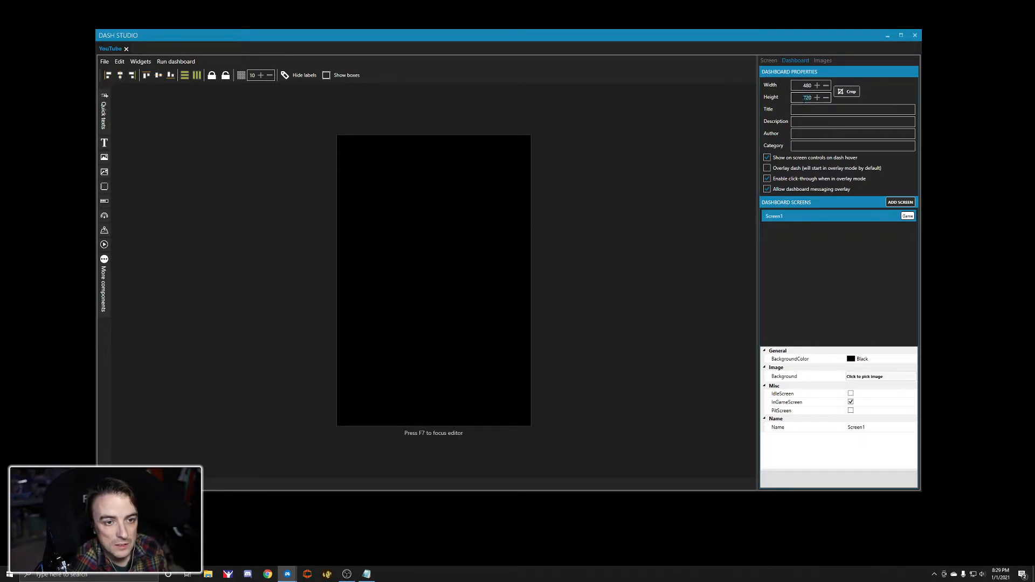
text(272)
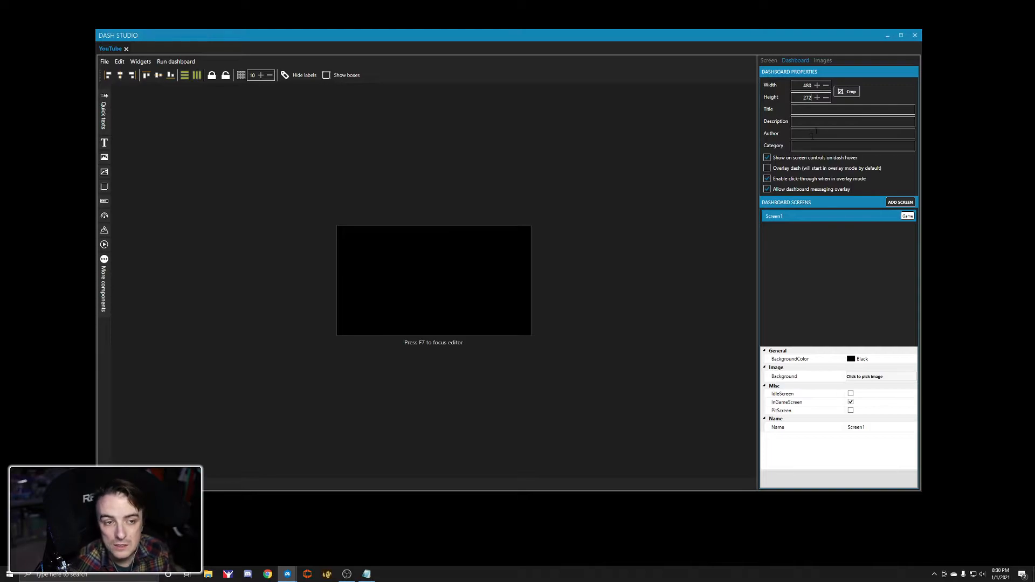
click(824, 110)
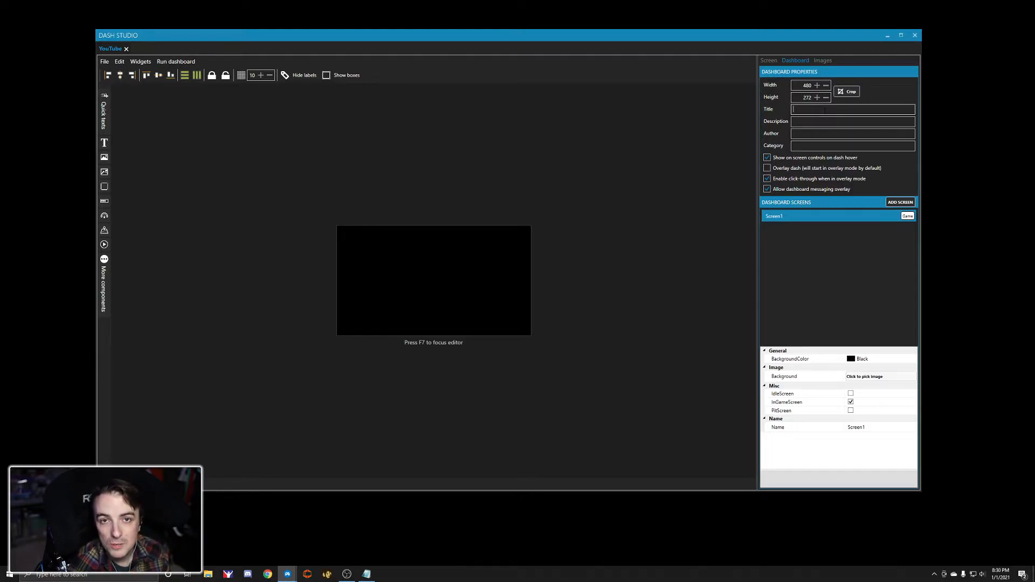
Step: Rename the dashboard's only screen to Race Display
double_click(780, 217)
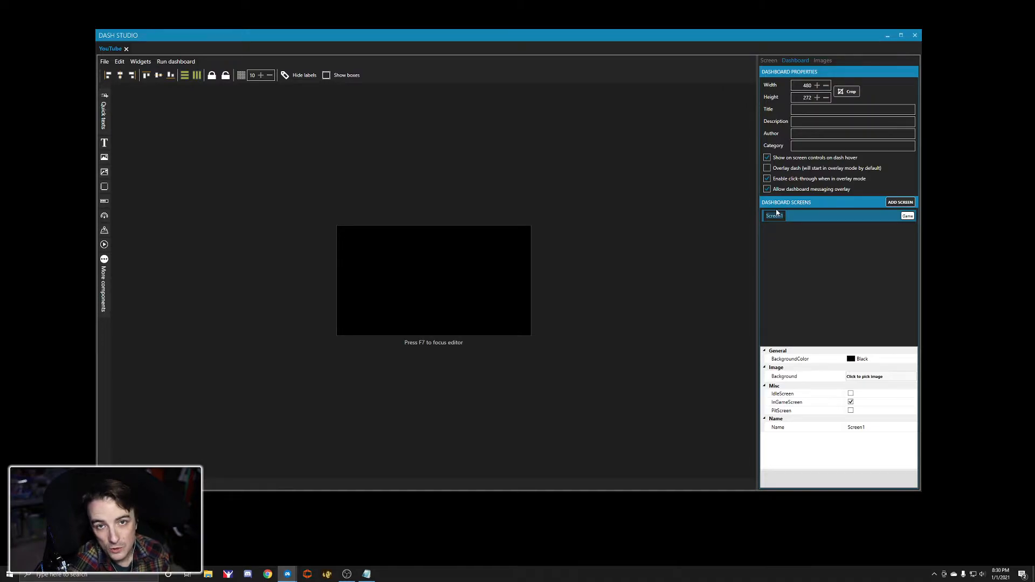
text(R)
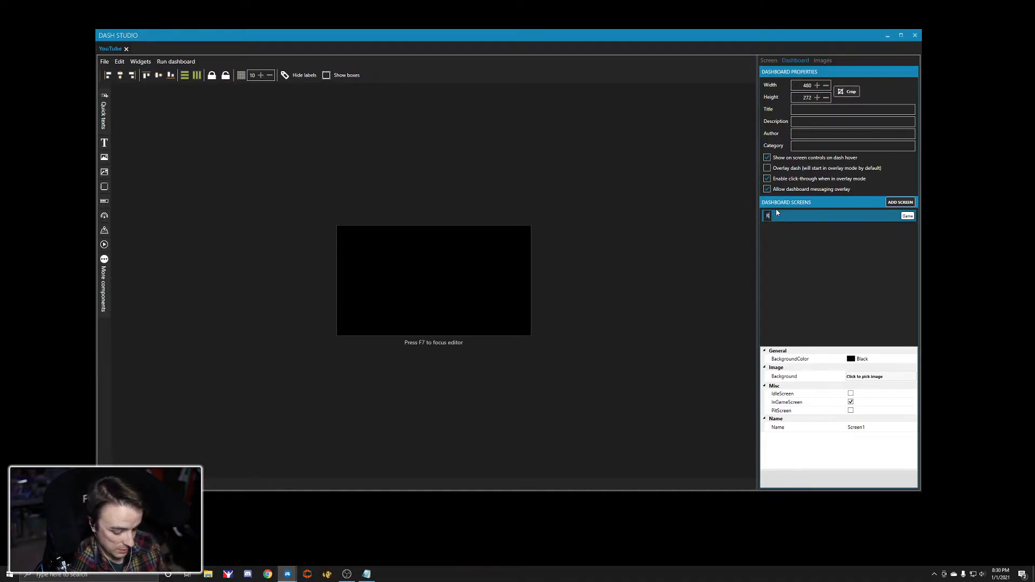
text(ace Display)
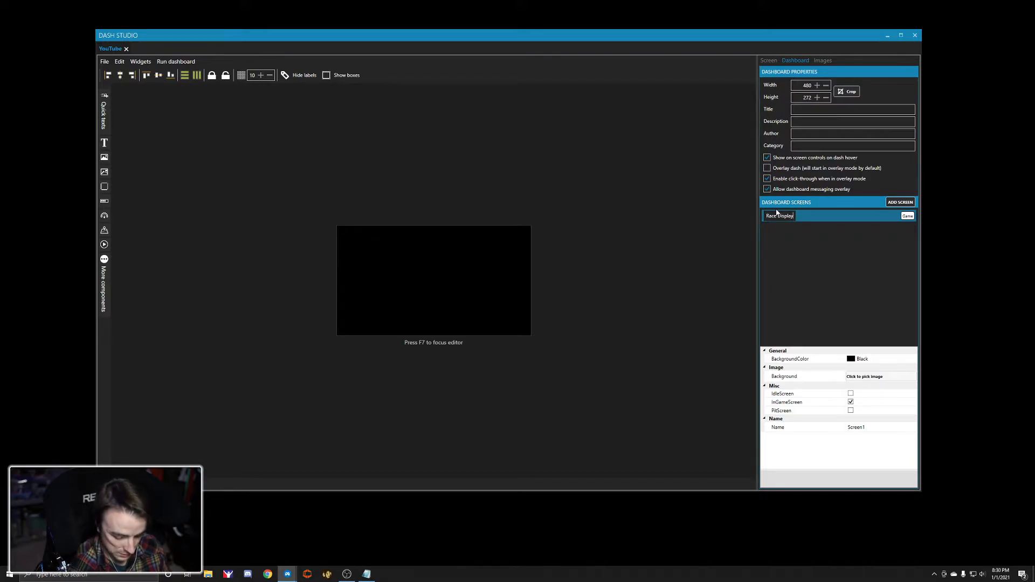
key(Return)
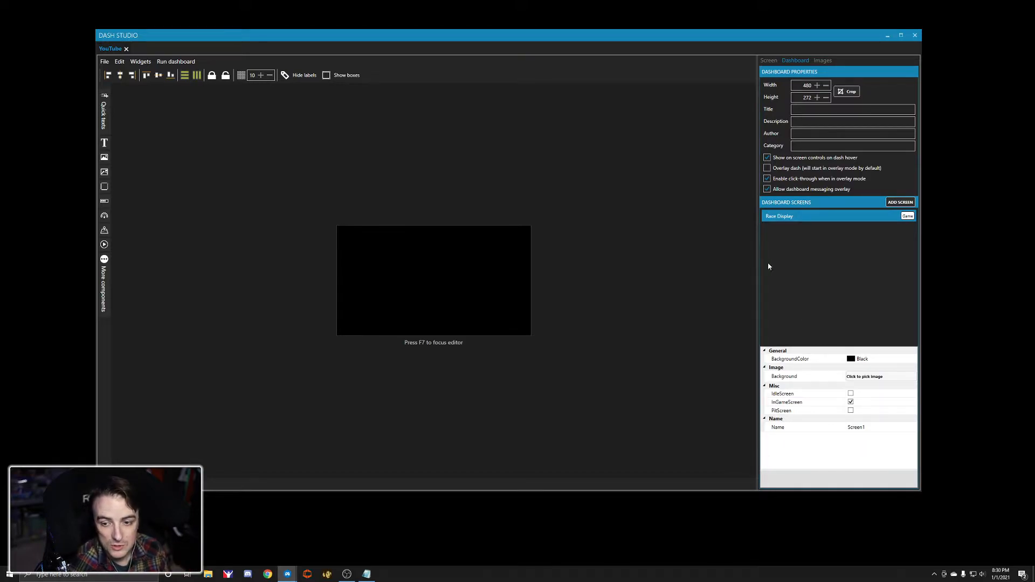
Step: Fit the dashboard canvas to the available designer space and enlarge the screen's component list
drag(649, 43, 758, 26)
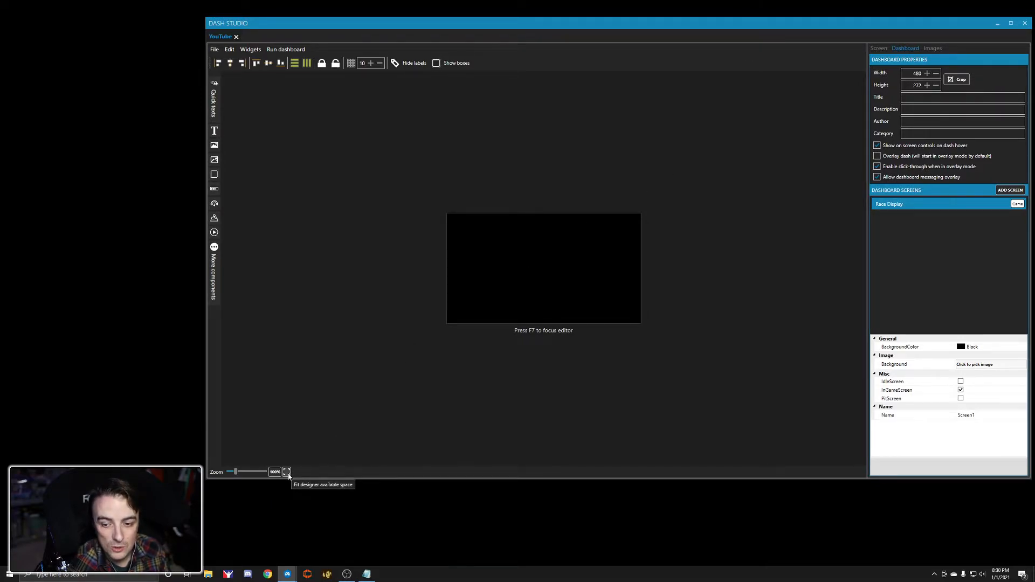
click(287, 472)
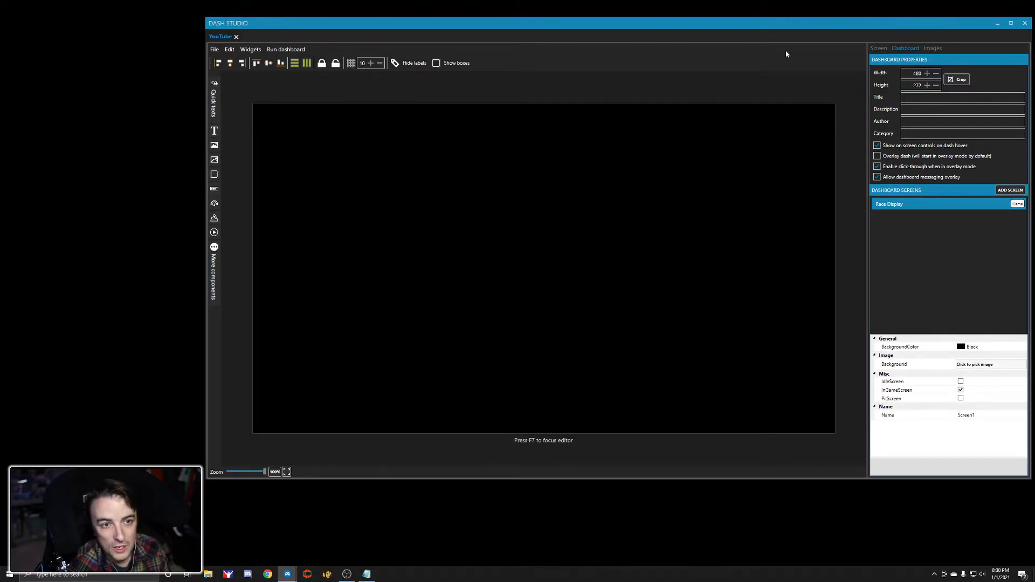
drag(809, 28, 790, 32)
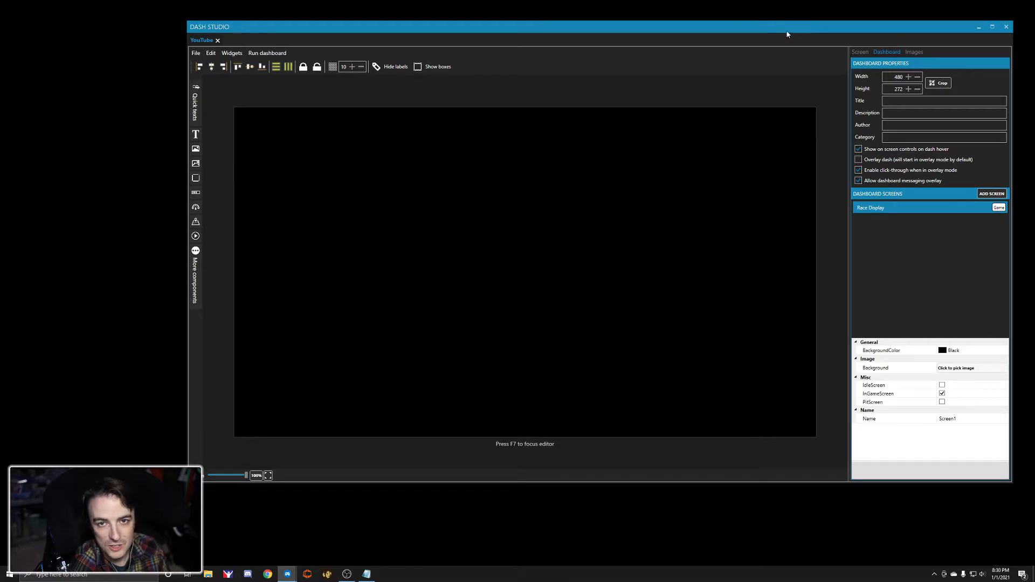
click(861, 53)
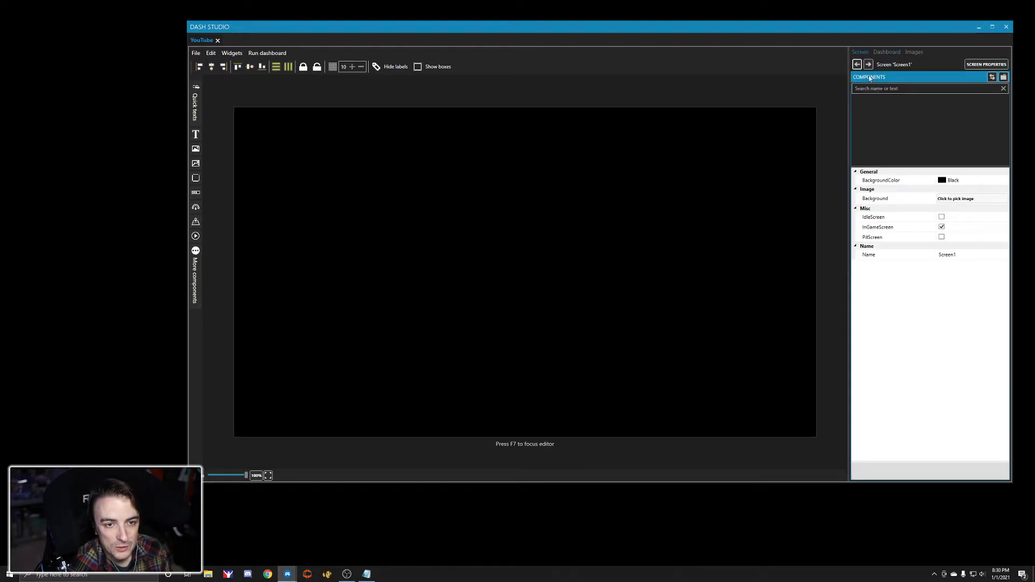
drag(924, 165, 925, 255)
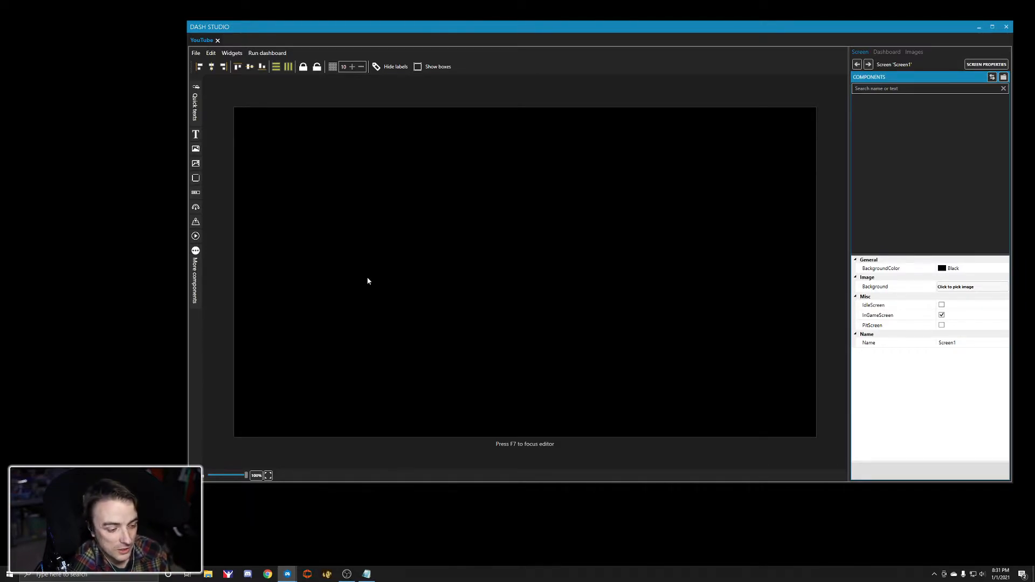
Step: Add the Current Gear engine quick text and place it near the canvas centre, at about top 69, left 167
click(194, 107)
mouse_move(229, 88)
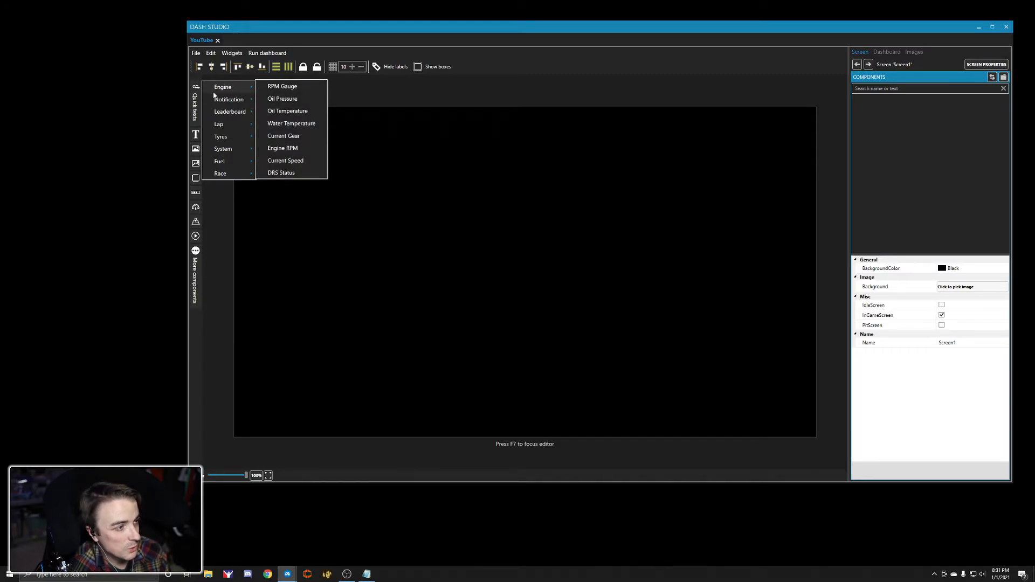
click(299, 135)
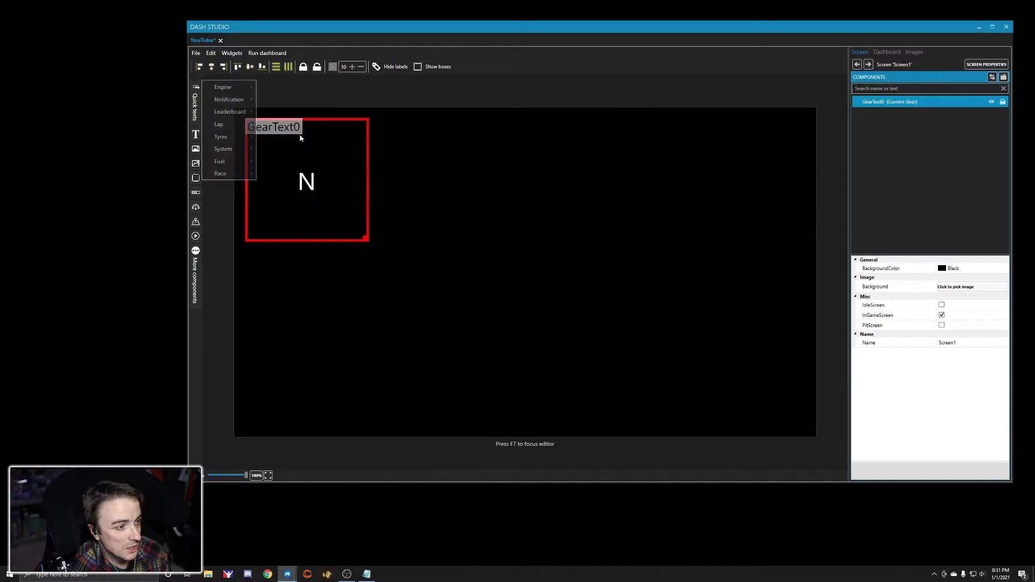
drag(330, 194, 521, 263)
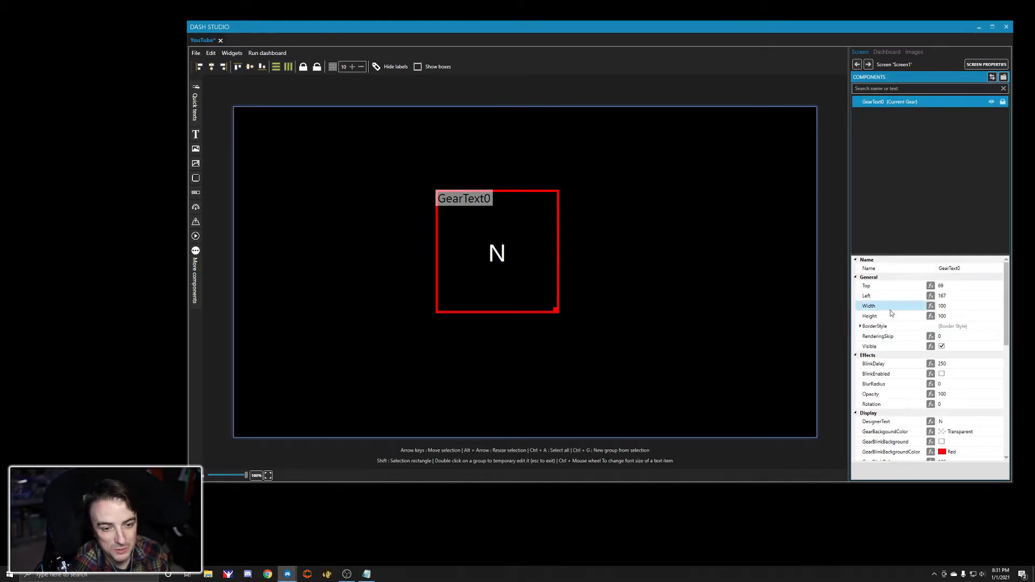
Step: Set the gear text's font size to 75 and its font to DIN 1451 Std Mittelschrift
scroll(922, 396, down, 6)
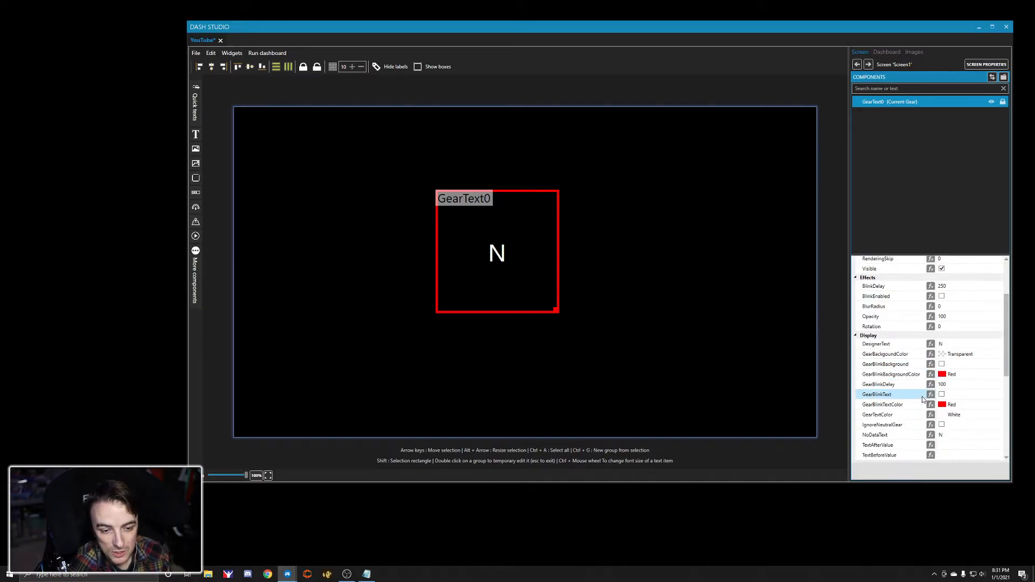
click(962, 386)
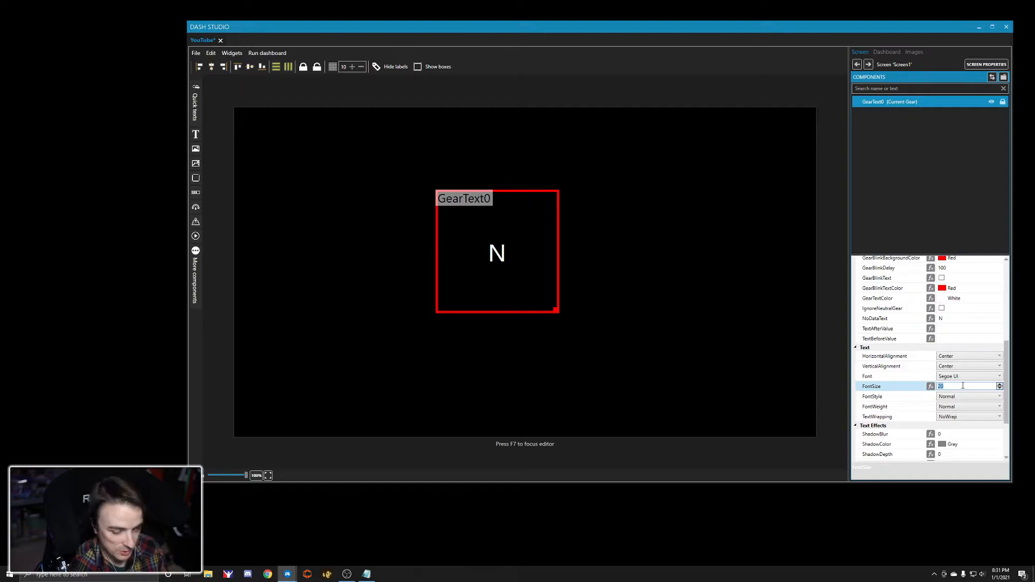
text(75)
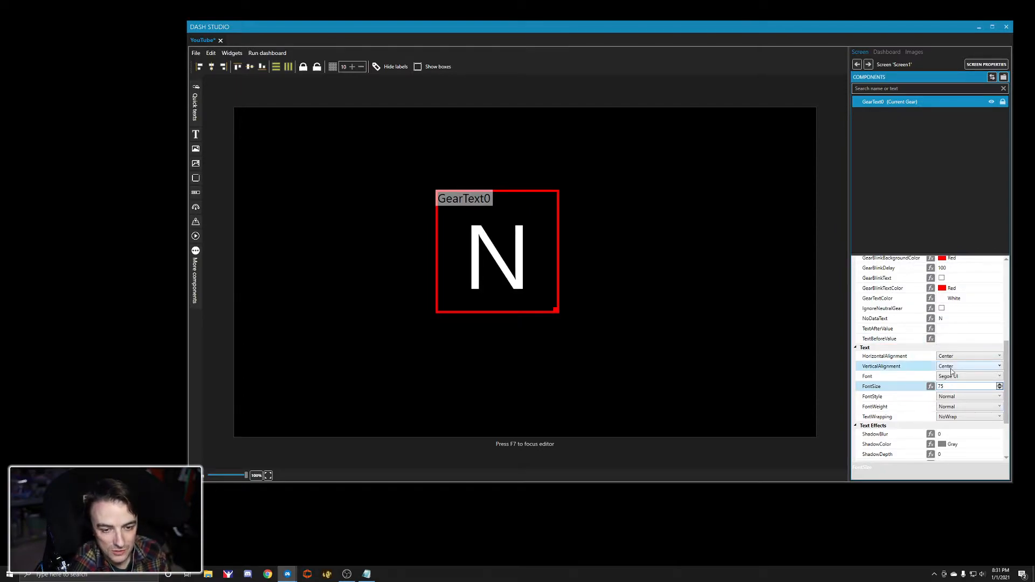
click(955, 378)
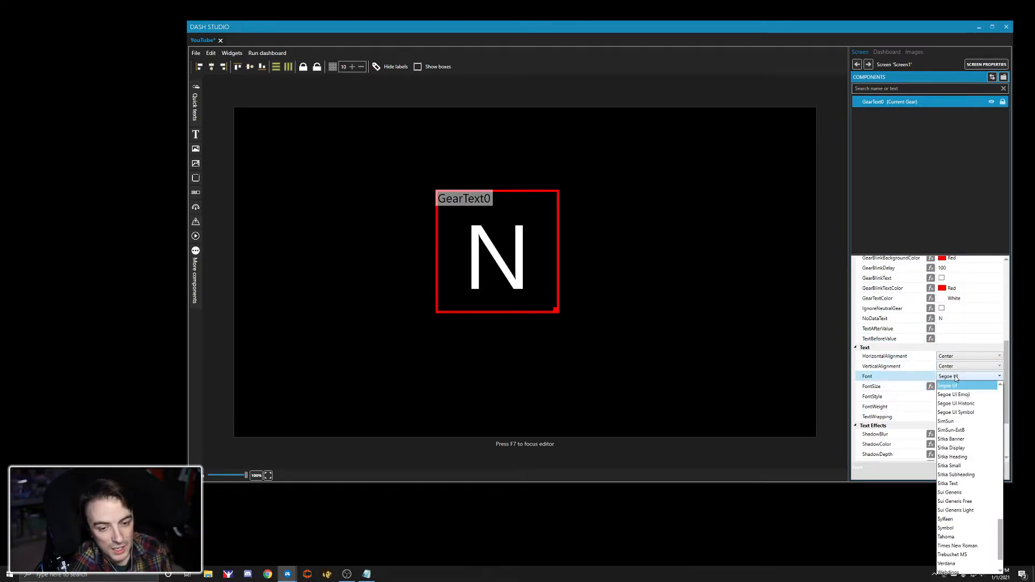
scroll(957, 427, up, 15)
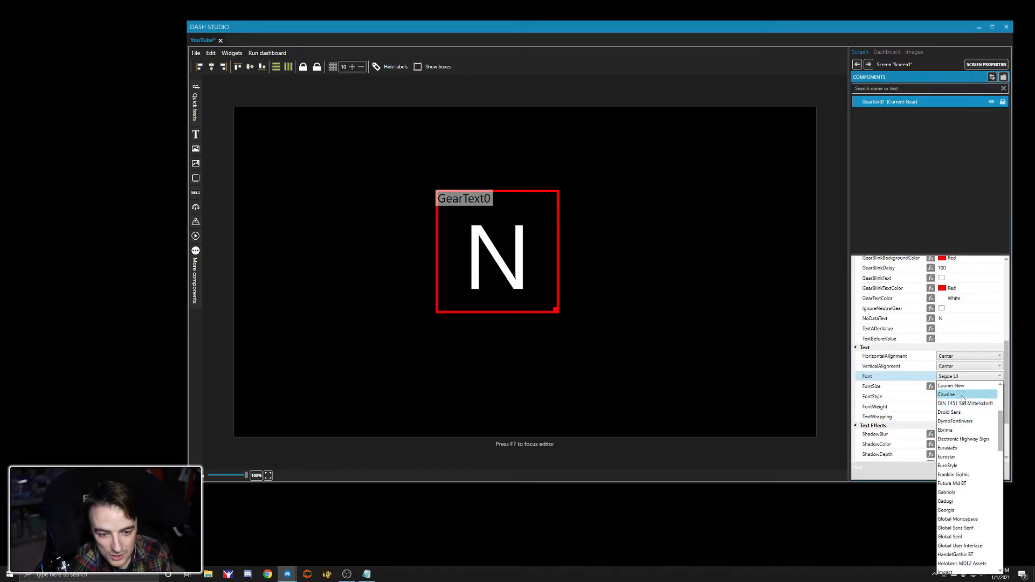
click(962, 404)
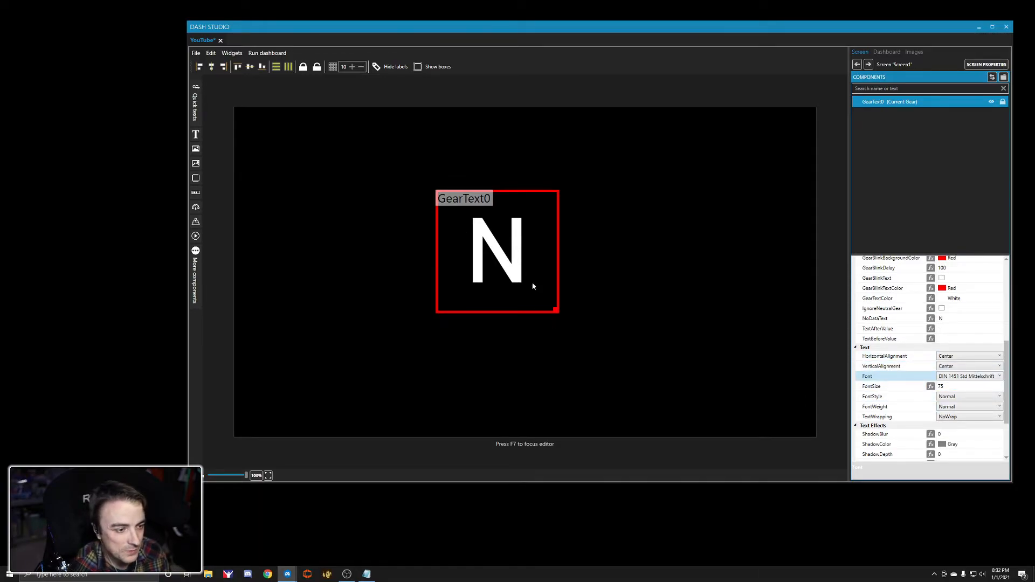
Step: Hide the component labels on the canvas and name the gear text Gear Indicator
scroll(889, 340, up, 4)
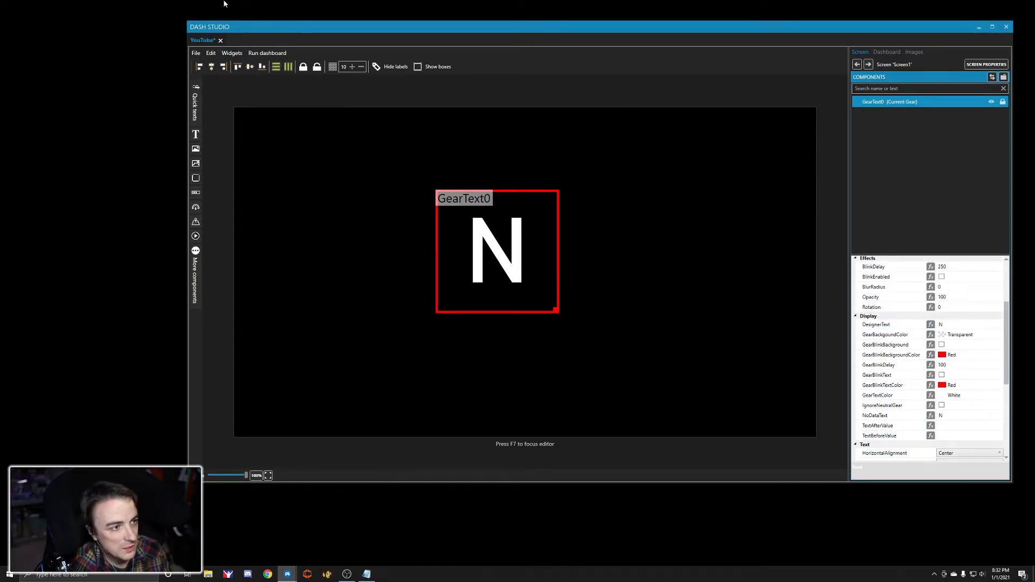
click(391, 66)
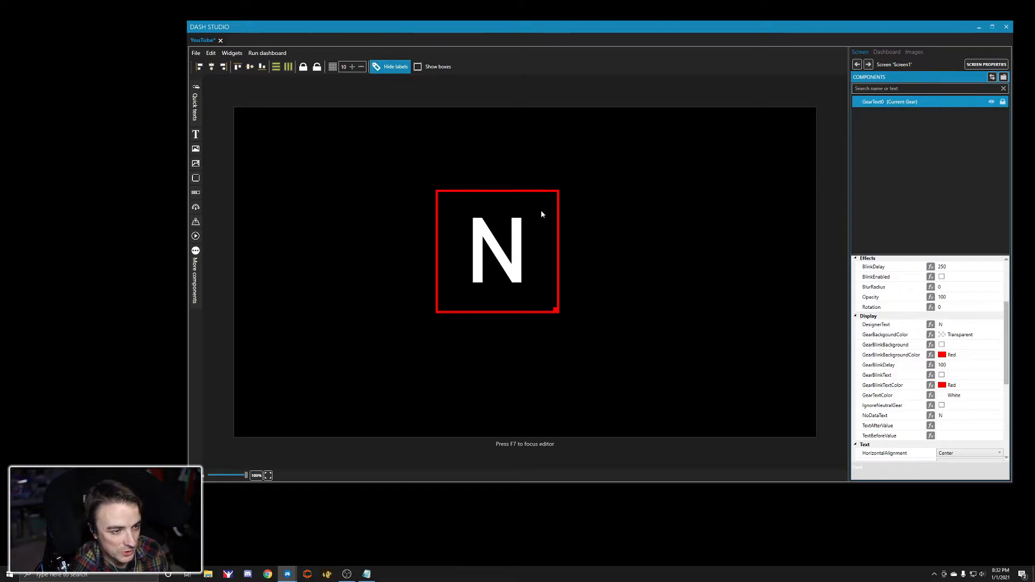
scroll(938, 293, up, 4)
double_click(962, 267)
text(Gear Indicator)
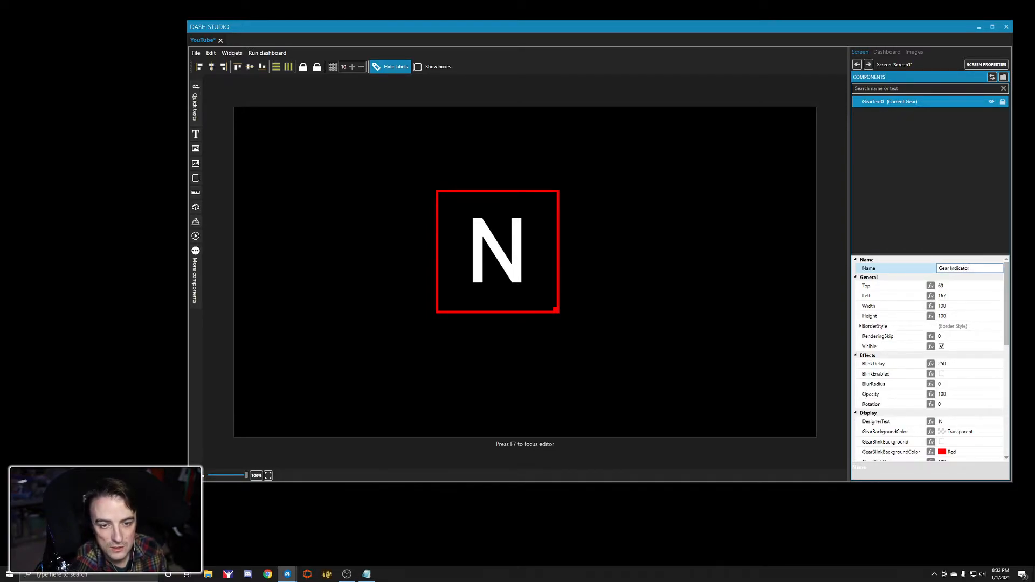
Step: Shrink the Gear Indicator to about 58 wide by 72 high and centre it horizontally and vertically on the canvas
key(Return)
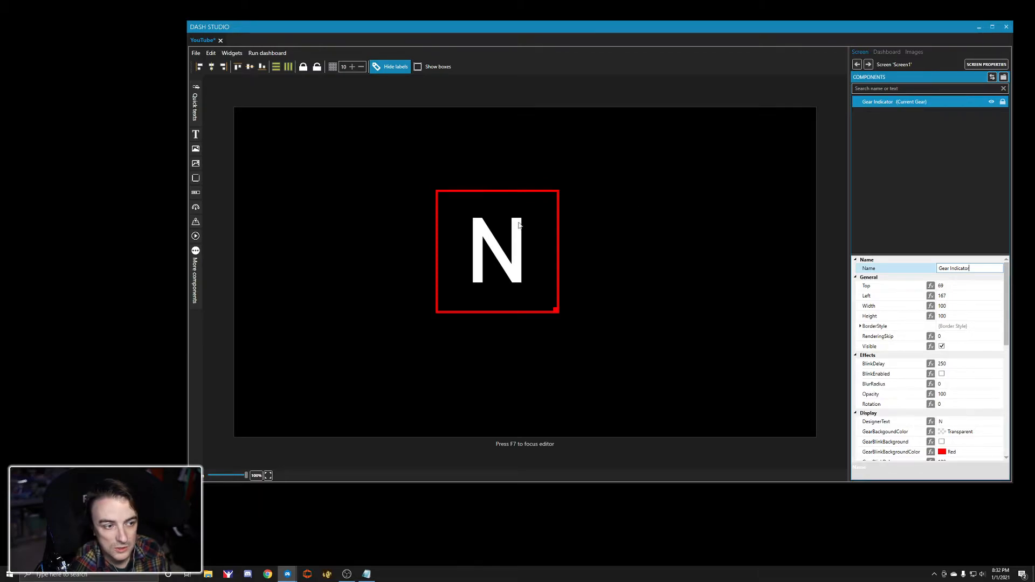
drag(556, 310, 505, 277)
drag(489, 195, 534, 219)
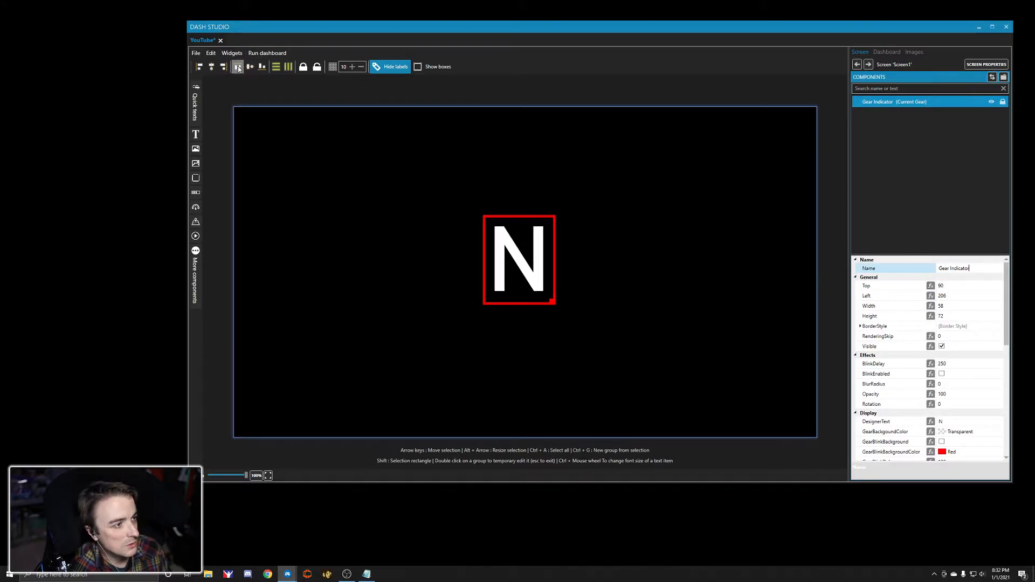
click(211, 68)
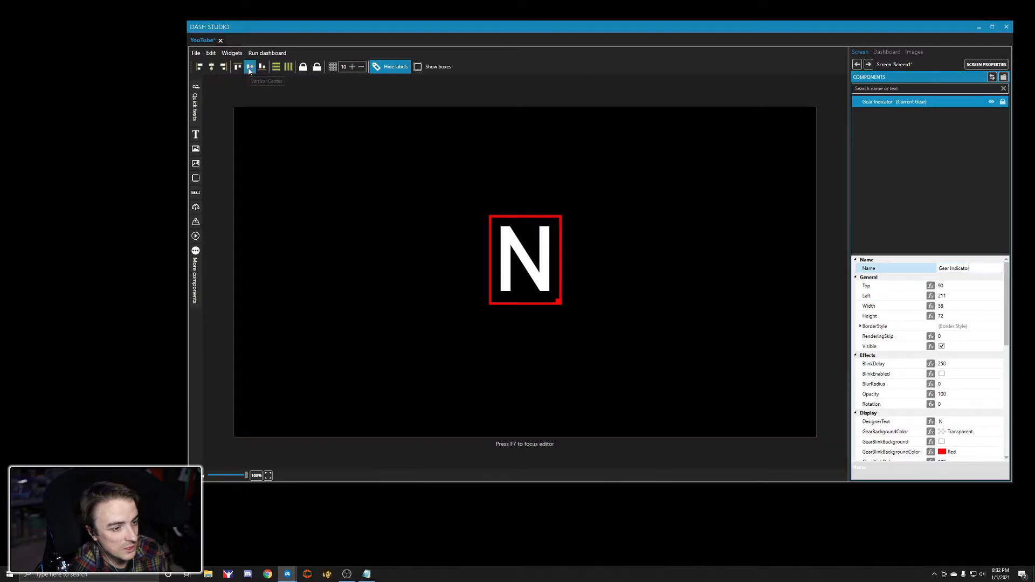
click(249, 69)
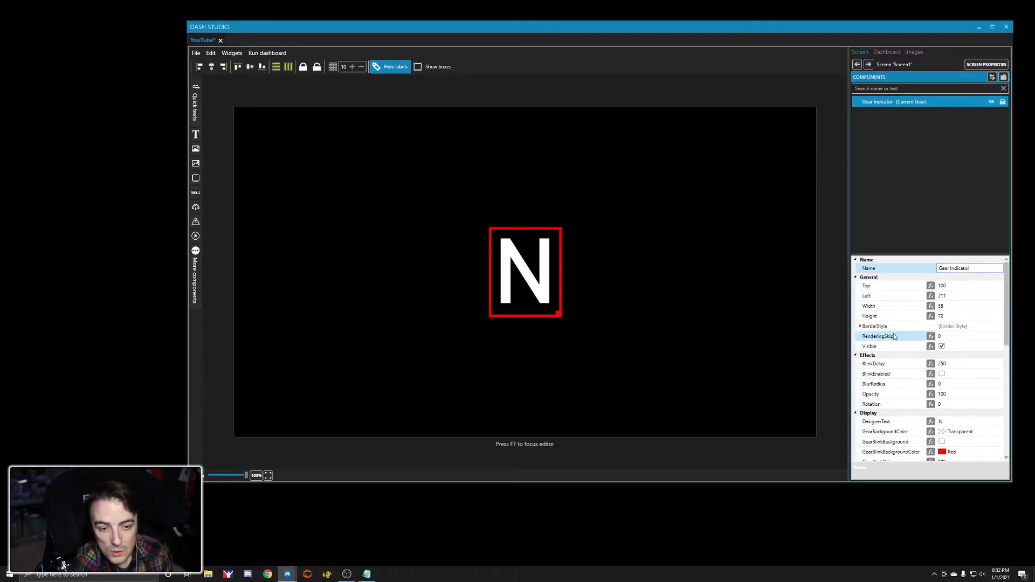
Step: Give the Gear Indicator a border of thickness 2 on all sides
click(860, 326)
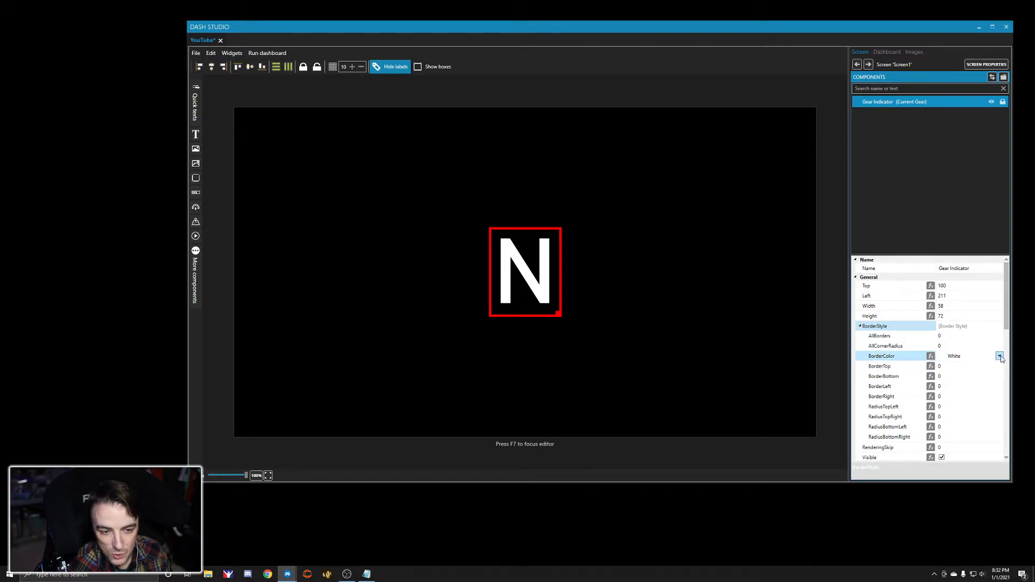
click(970, 336)
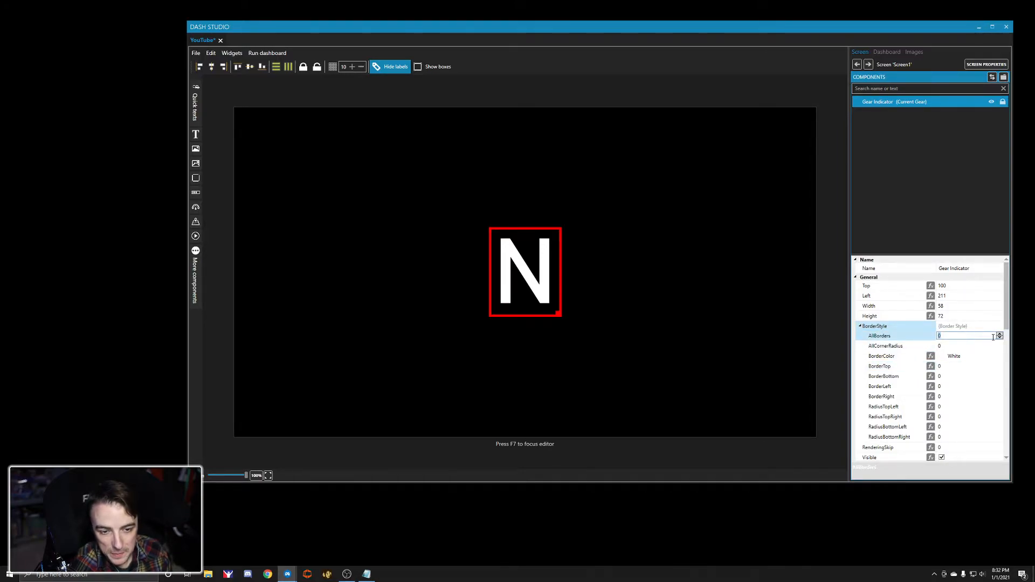
text(0)
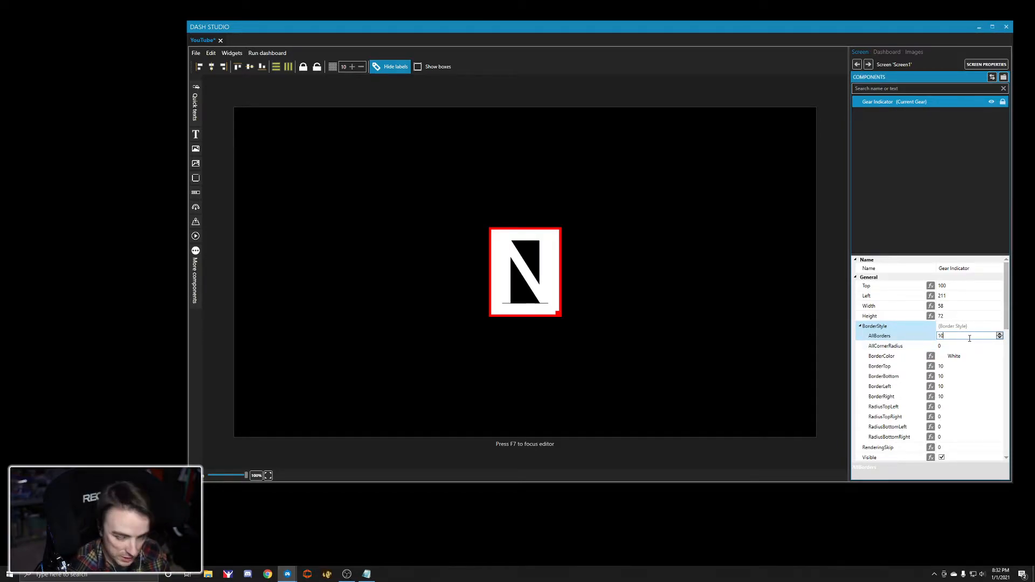
key(BackSpace)
key(BackSpace)
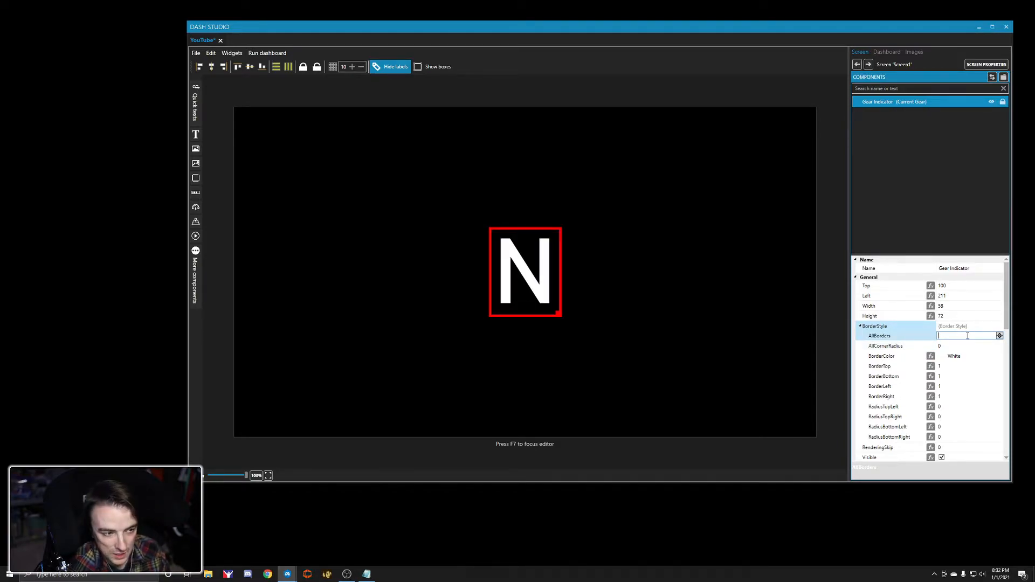
click(944, 316)
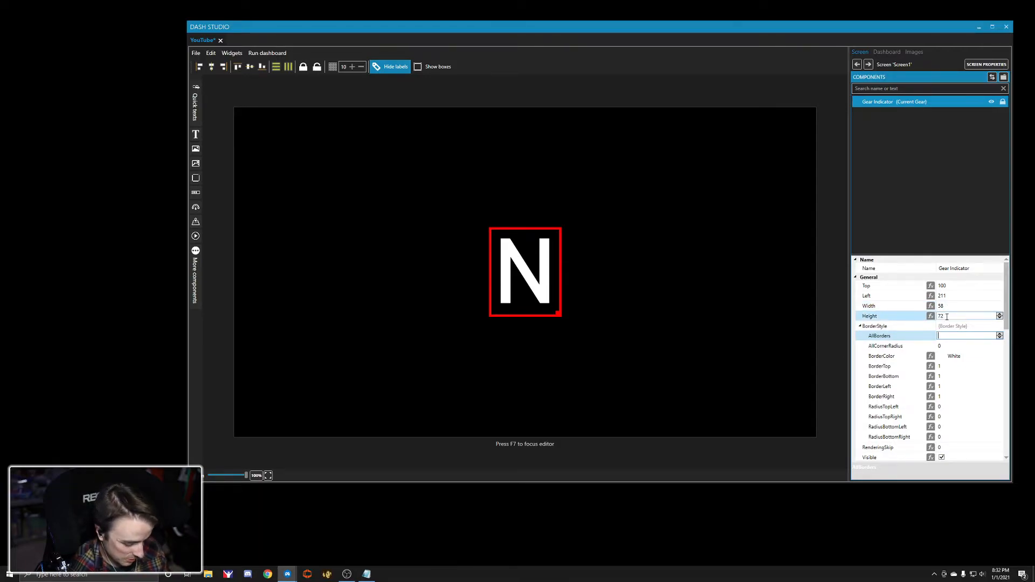
text(2)
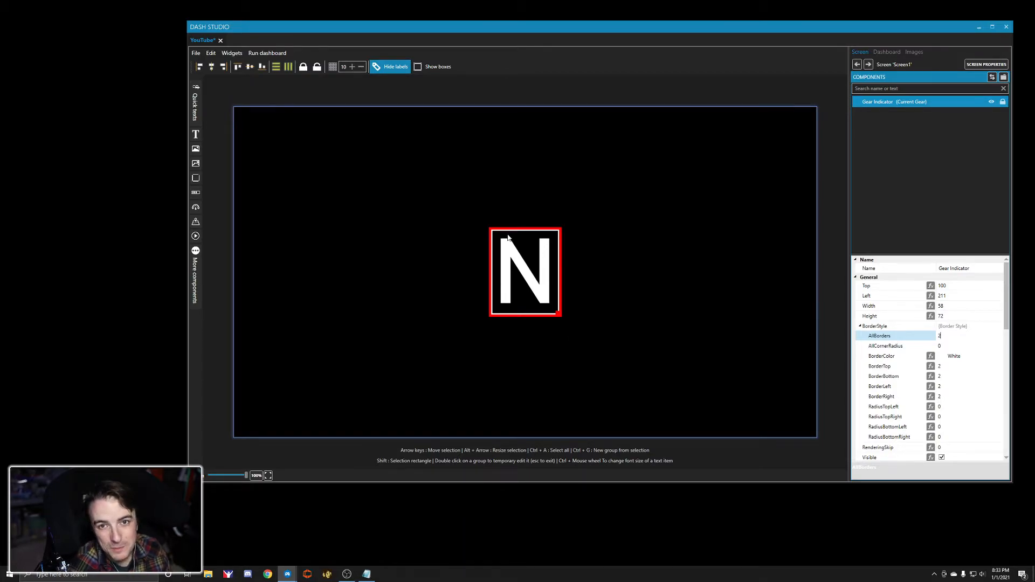
Step: Add a text component at about top 29, left 72 and name it Gear Label
click(196, 135)
drag(307, 178, 383, 203)
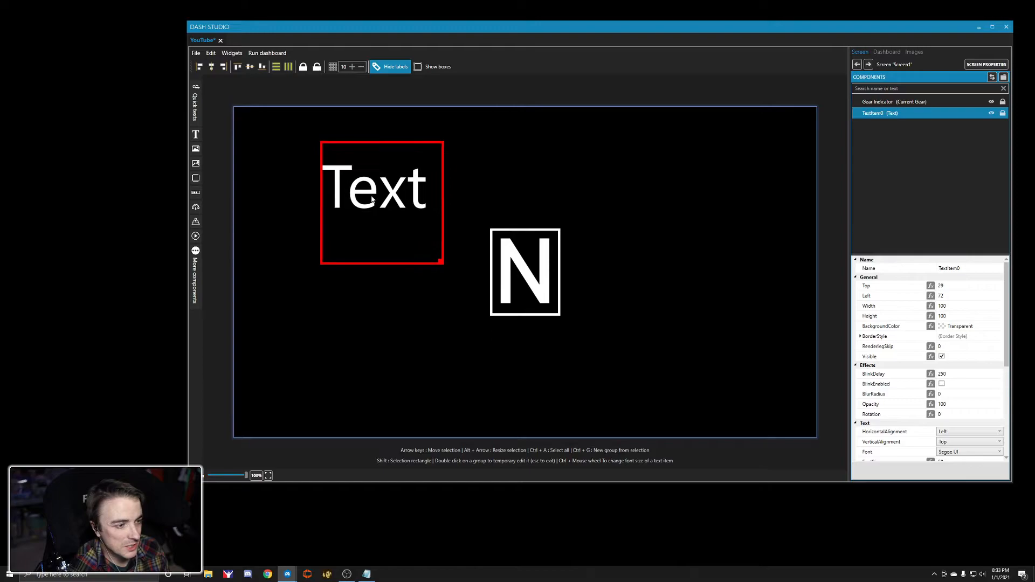
click(970, 268)
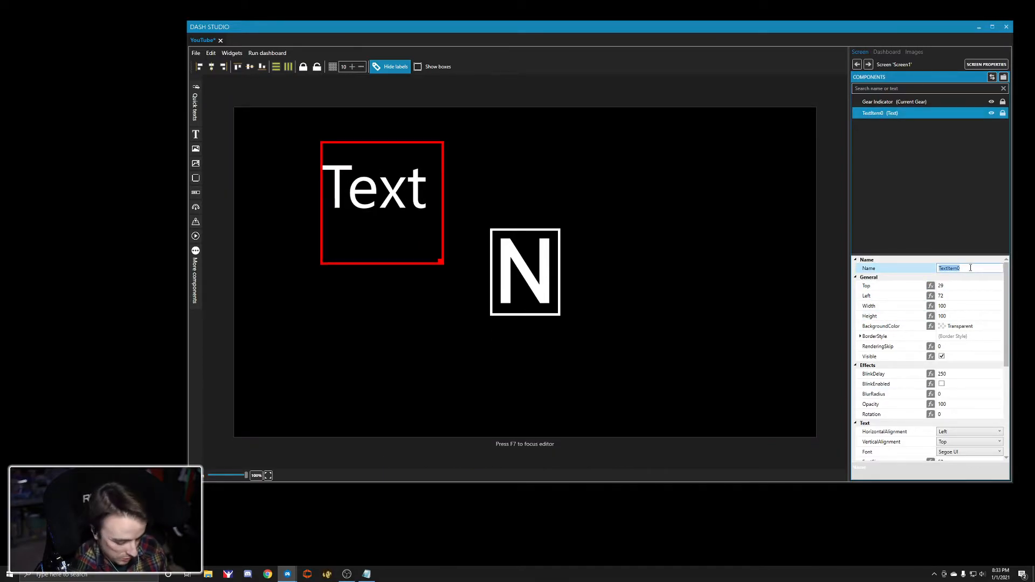
text(Gear Label)
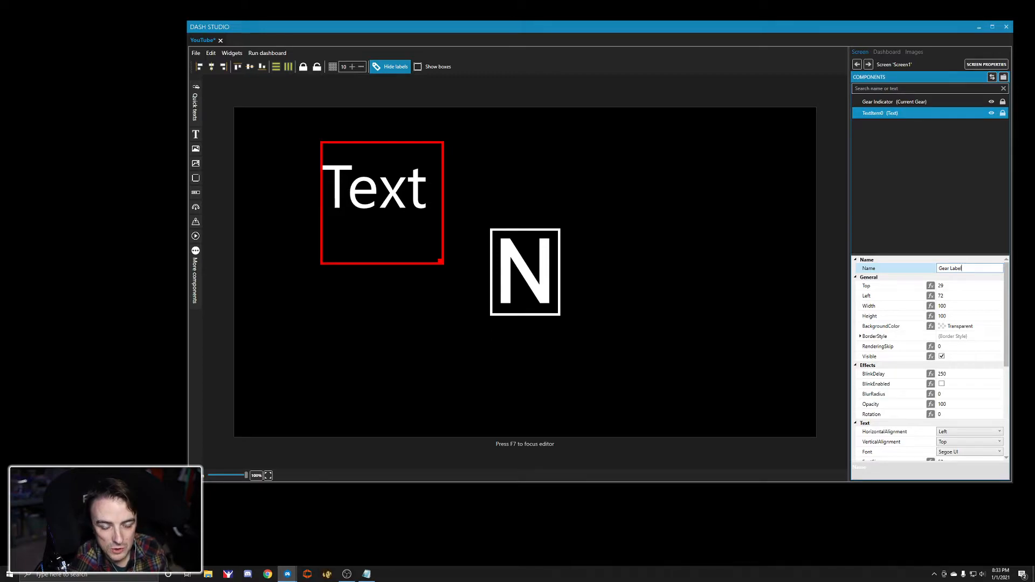
key(Return)
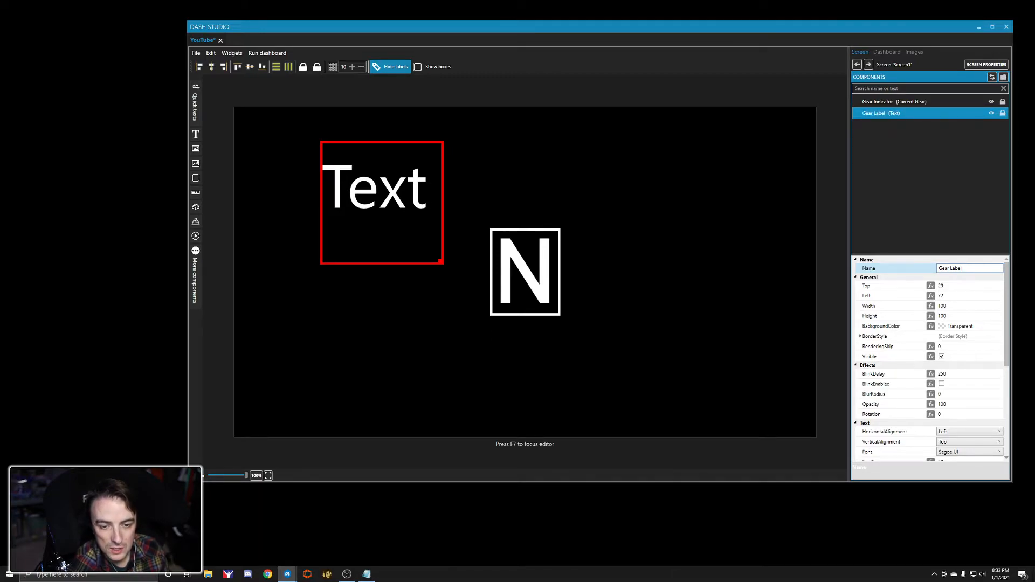
Step: Set the displayed text of the Gear Label to Gear
scroll(940, 437, down, 5)
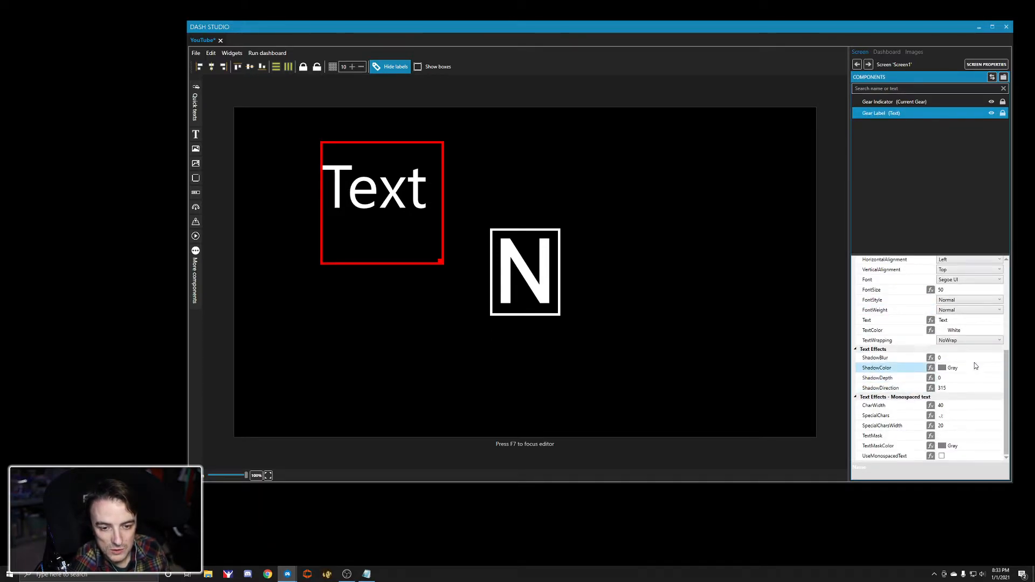
scroll(955, 337, up, 1)
click(955, 337)
double_click(954, 341)
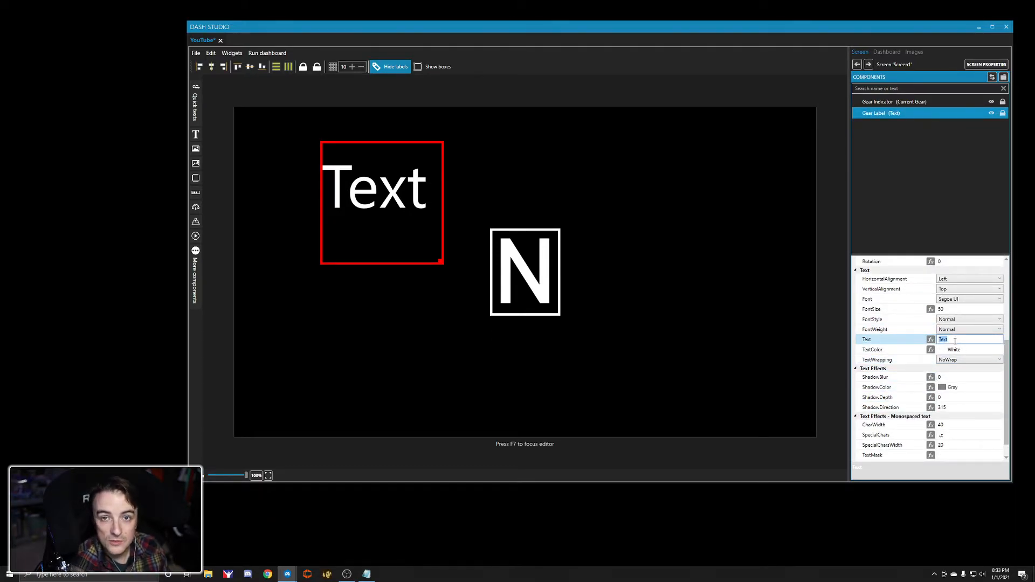
text(Ge)
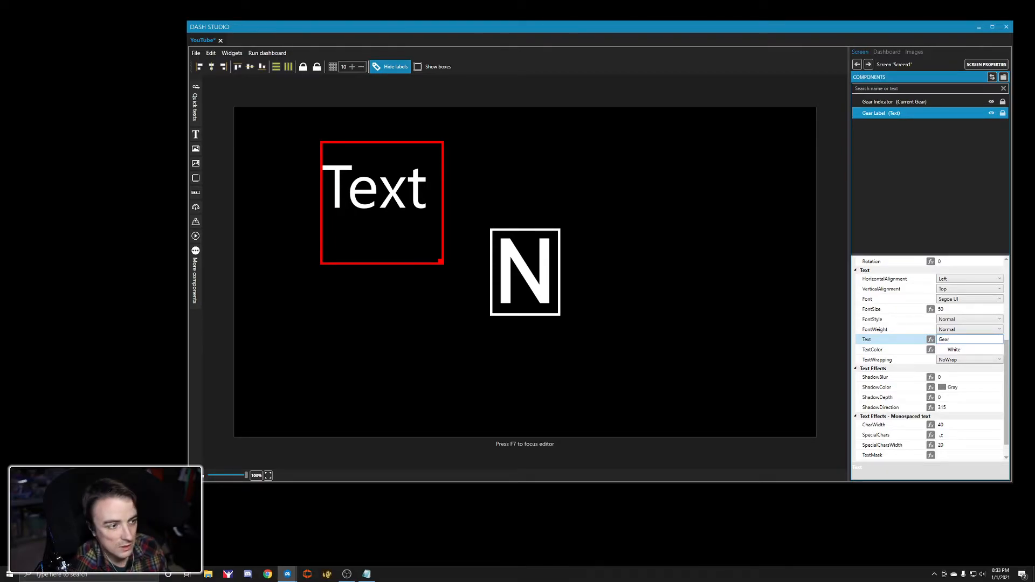
text(ar)
key(Return)
Step: Set the Gear Label's font size to 16, shrink its box to about 37 x 23 and place it clear above the Gear Indicator
click(952, 308)
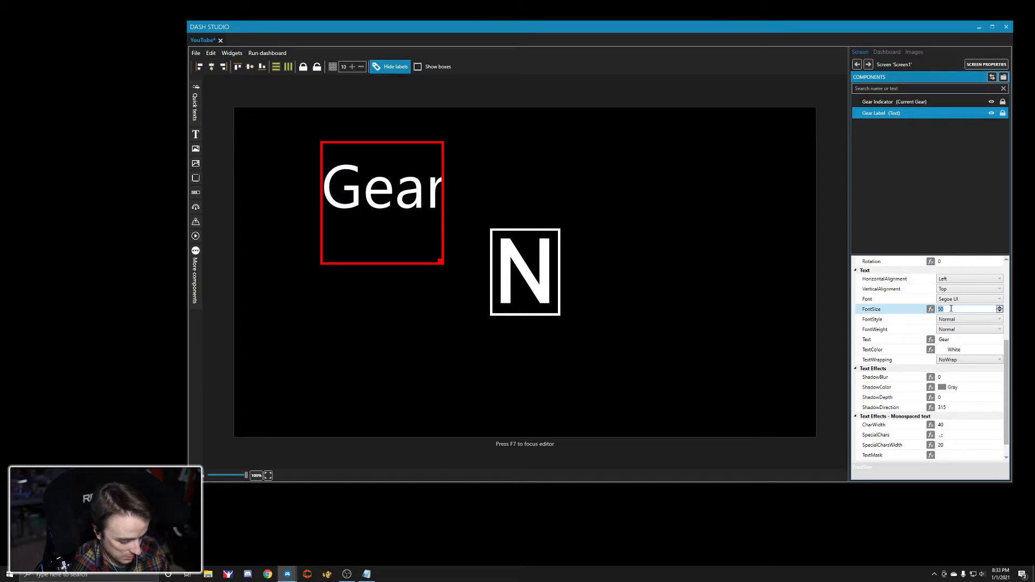
text(25)
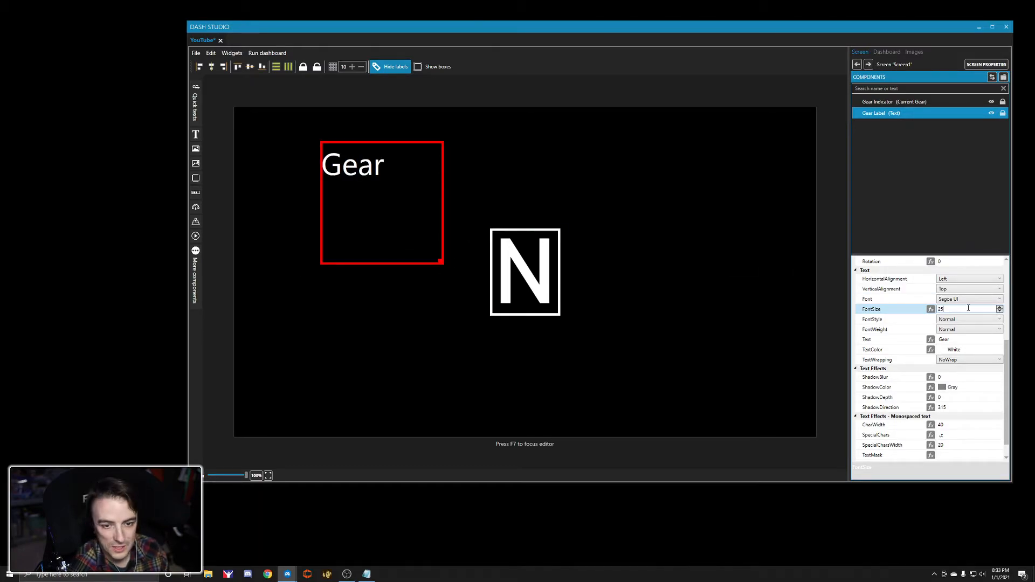
key(BackSpace)
key(BackSpace)
text(16)
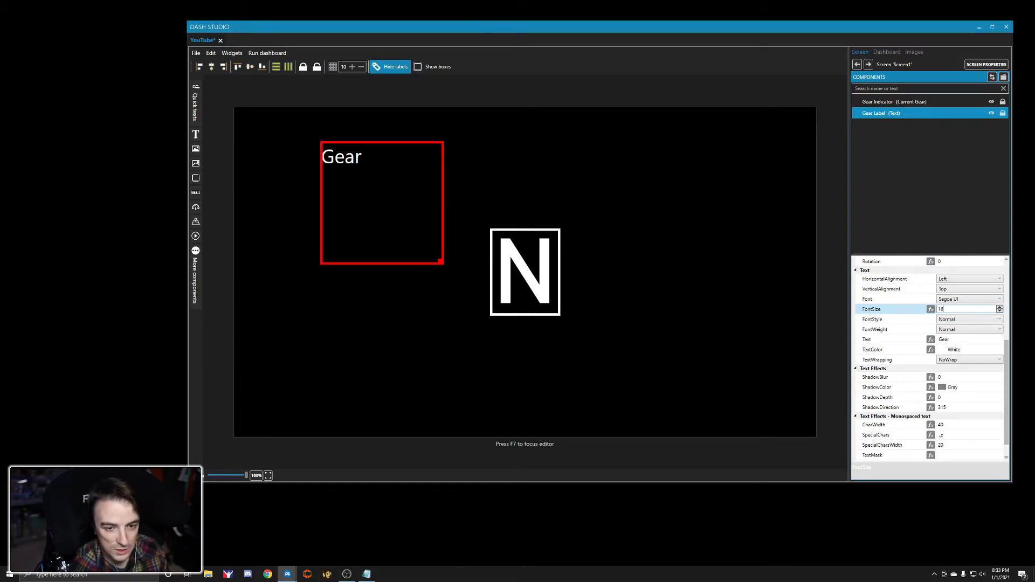
drag(439, 262, 526, 212)
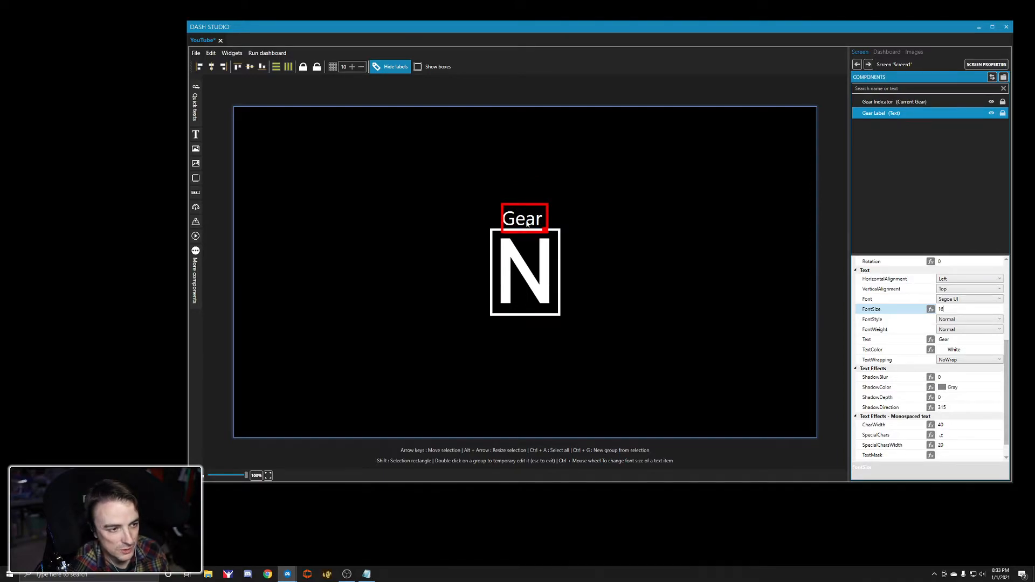
drag(523, 218, 492, 143)
Step: Enlarge the Gear Indicator to about 89 x 111 with font size 100 and recentre it on the canvas
click(536, 300)
drag(558, 313, 597, 362)
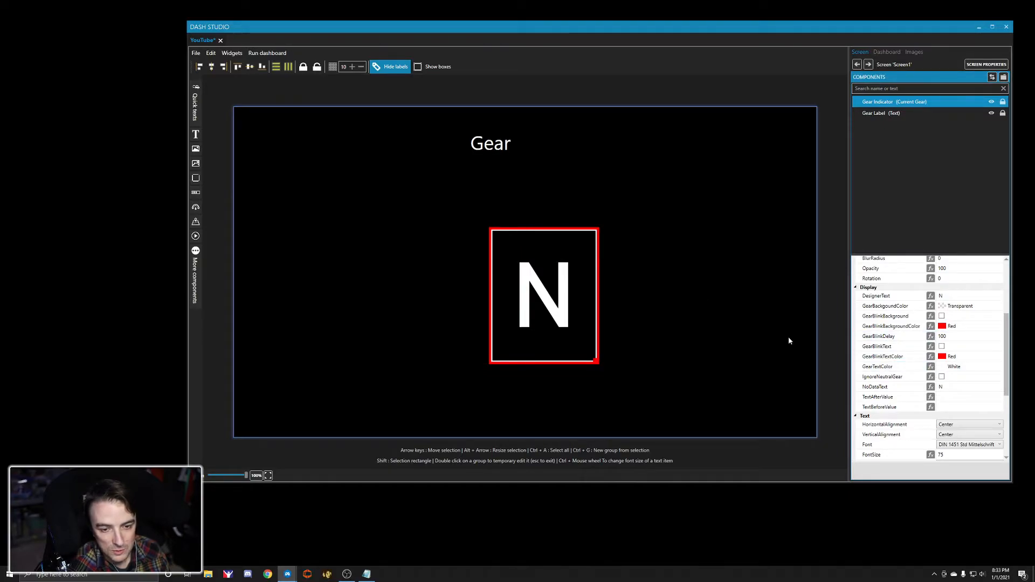
scroll(906, 353, down, 5)
click(953, 310)
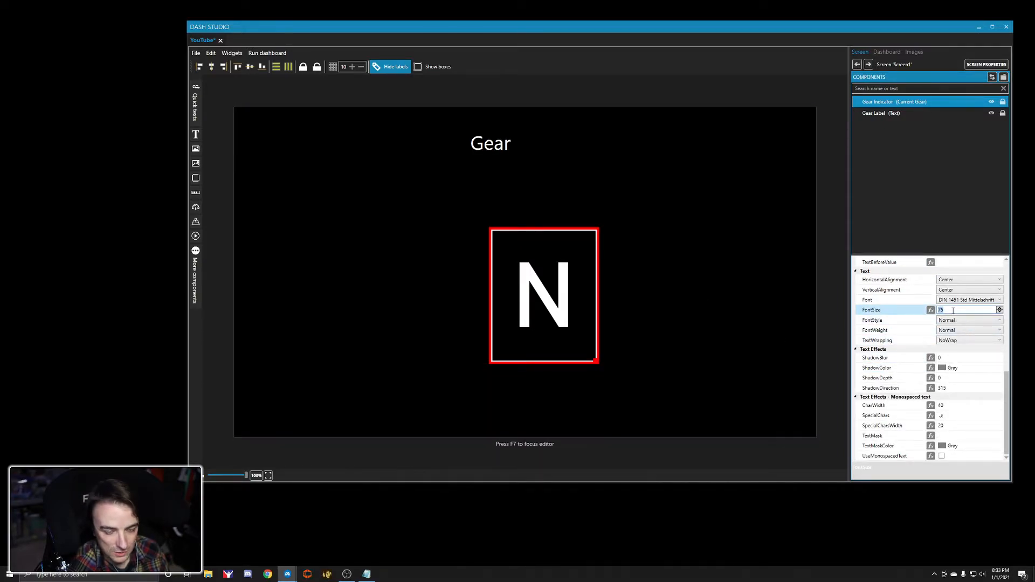
text(100)
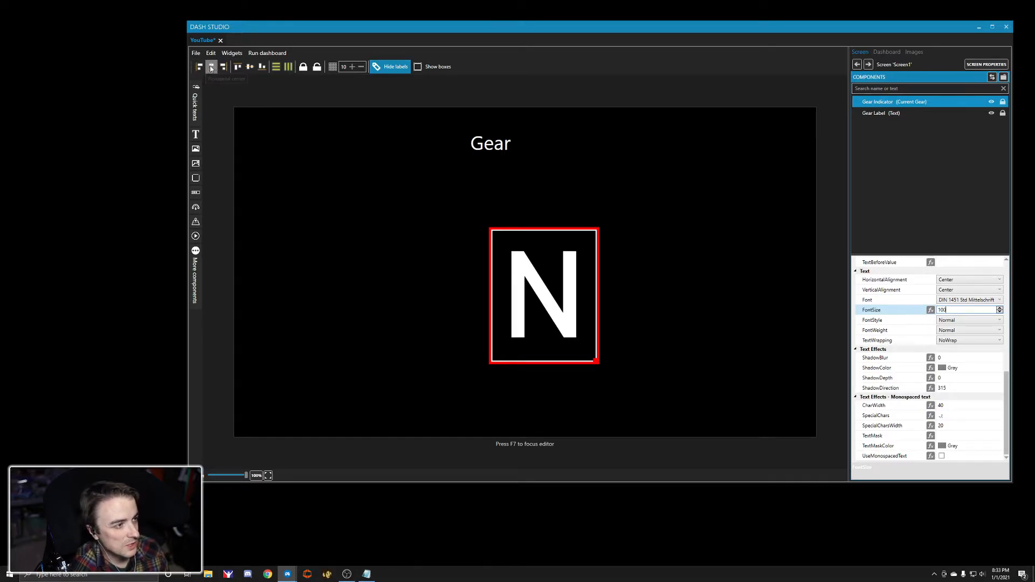
click(237, 67)
click(249, 66)
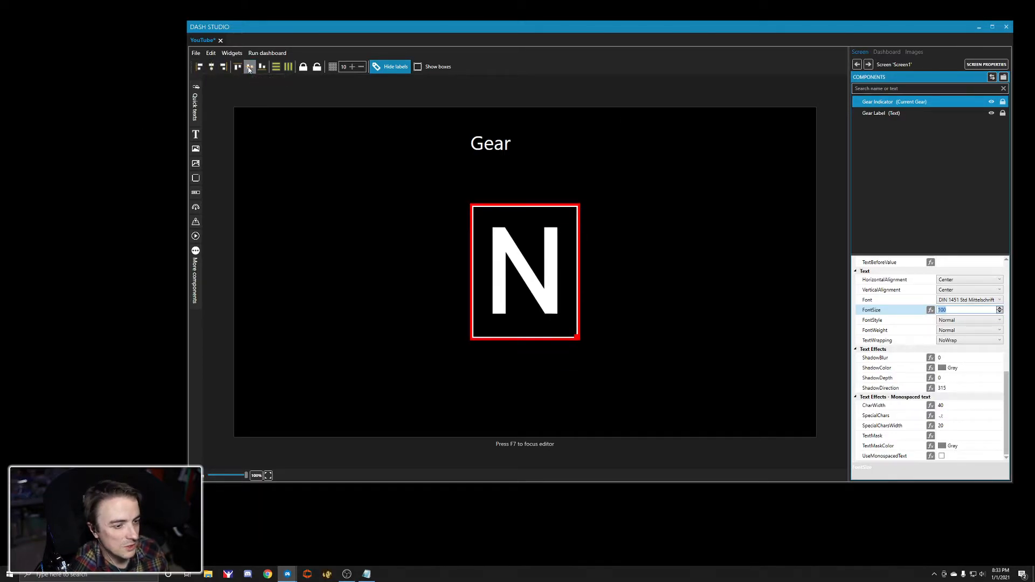
Step: Place the Gear Label over the indicator's top border, at about top 72, left 222, and make its background Black
click(507, 145)
drag(506, 144, 529, 210)
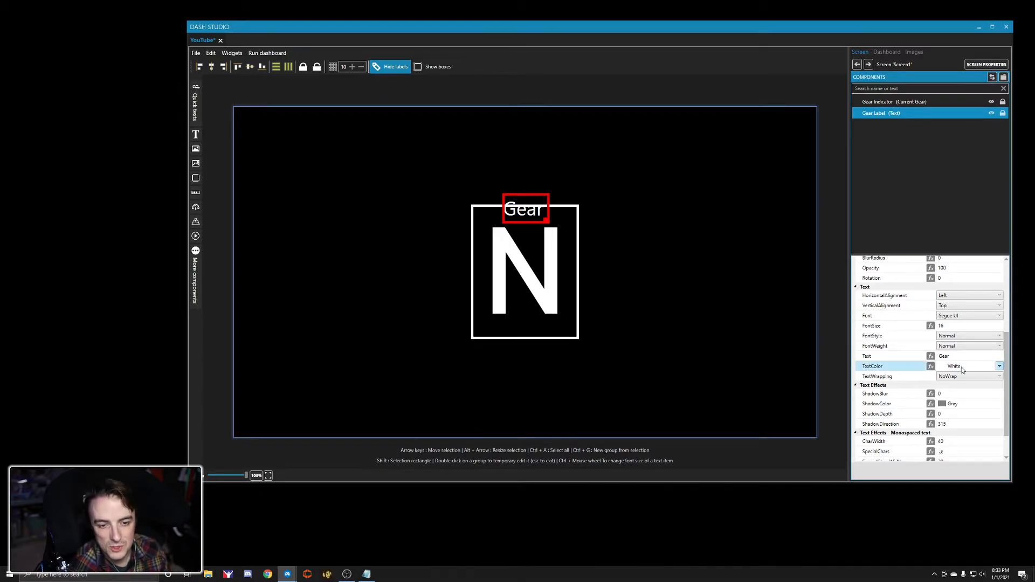
scroll(905, 355, up, 5)
scroll(906, 356, up, 1)
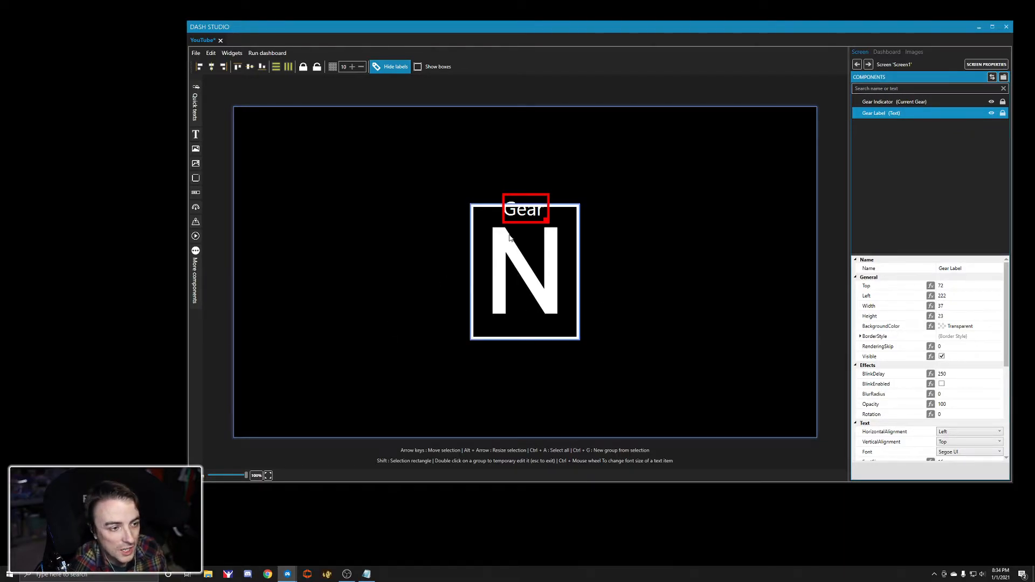
click(953, 332)
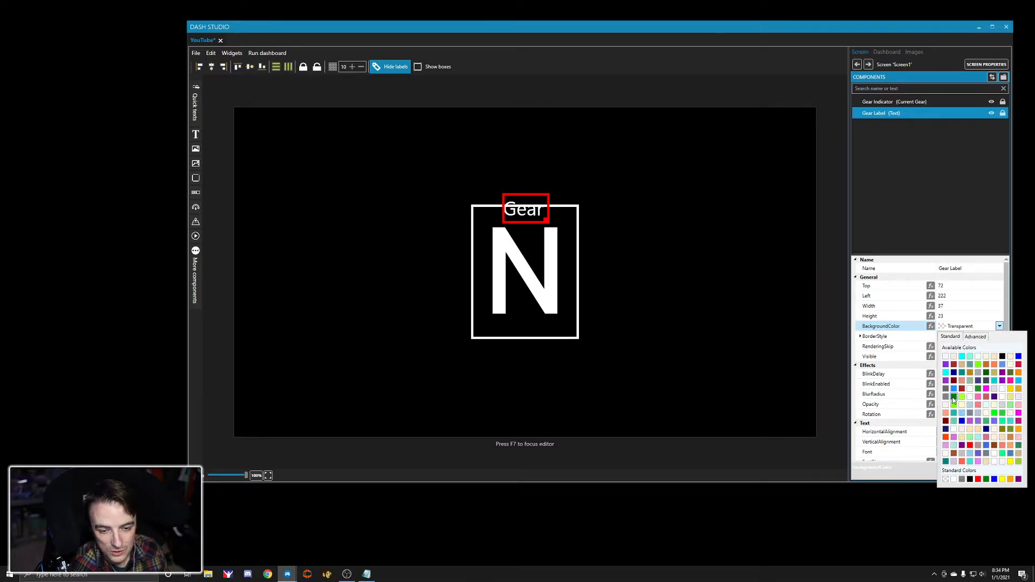
click(970, 479)
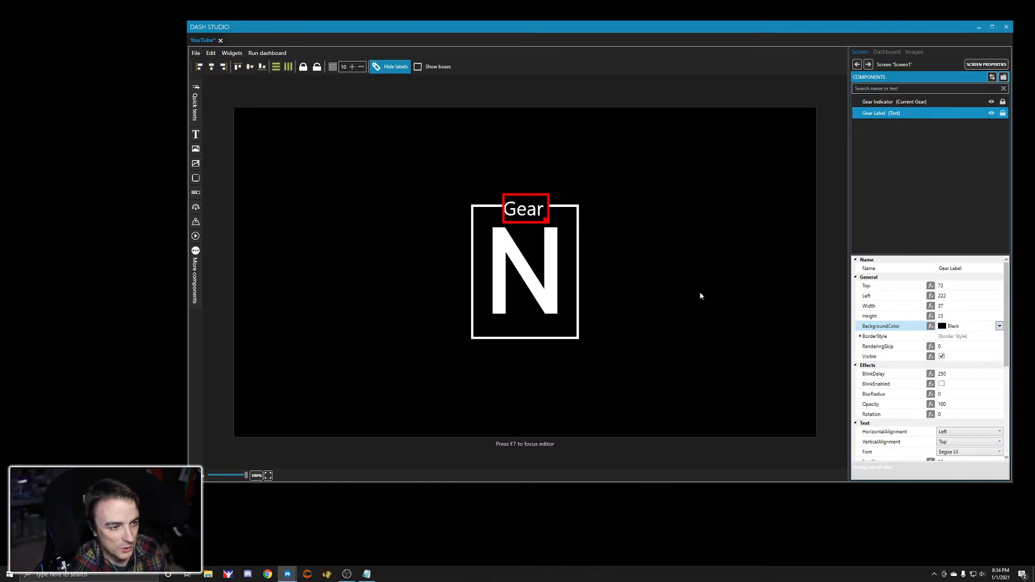
click(693, 237)
click(557, 261)
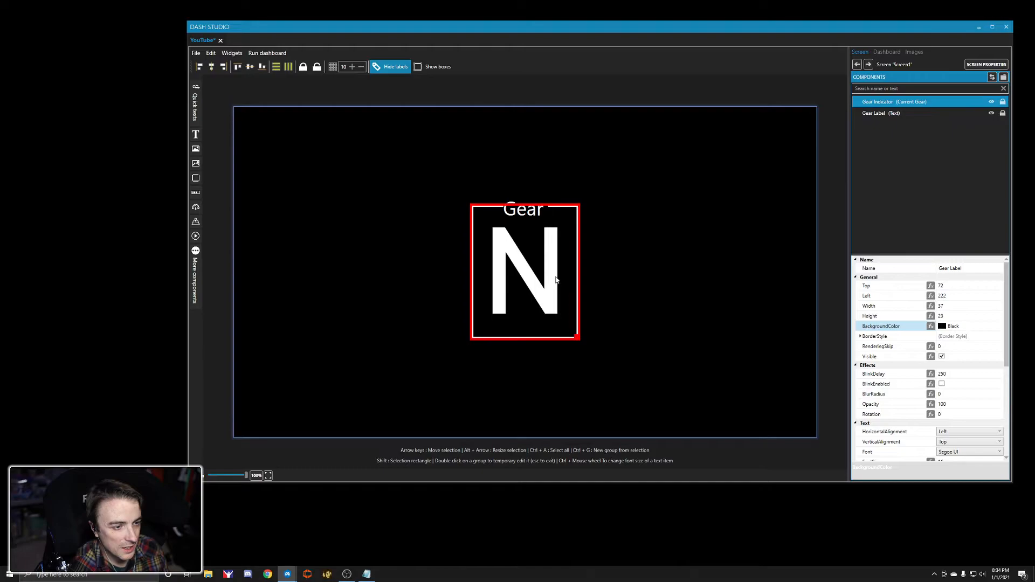
click(512, 212)
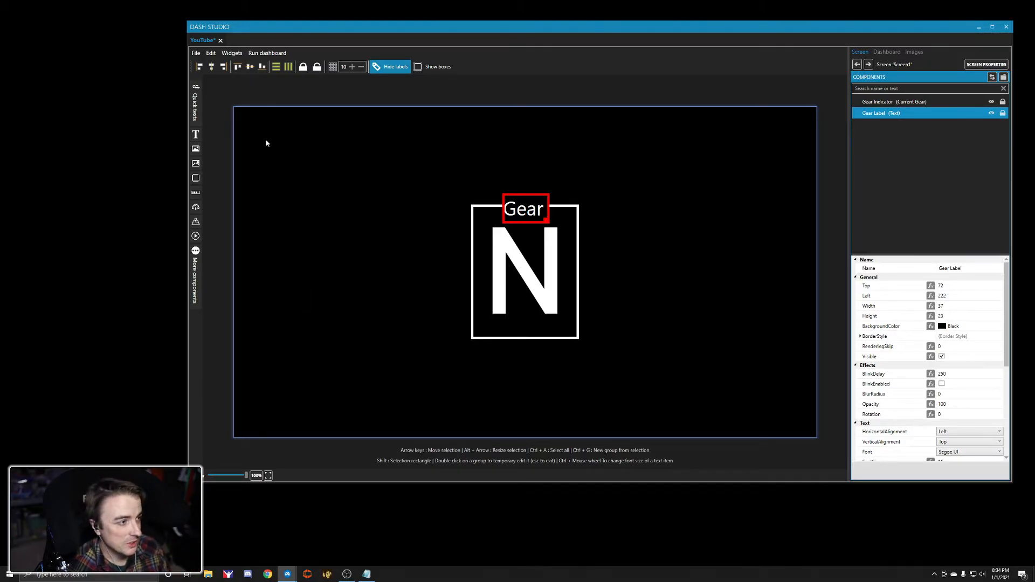
Step: Try the RPM Gauge engine quick text on the canvas and delete it
click(195, 103)
mouse_move(231, 86)
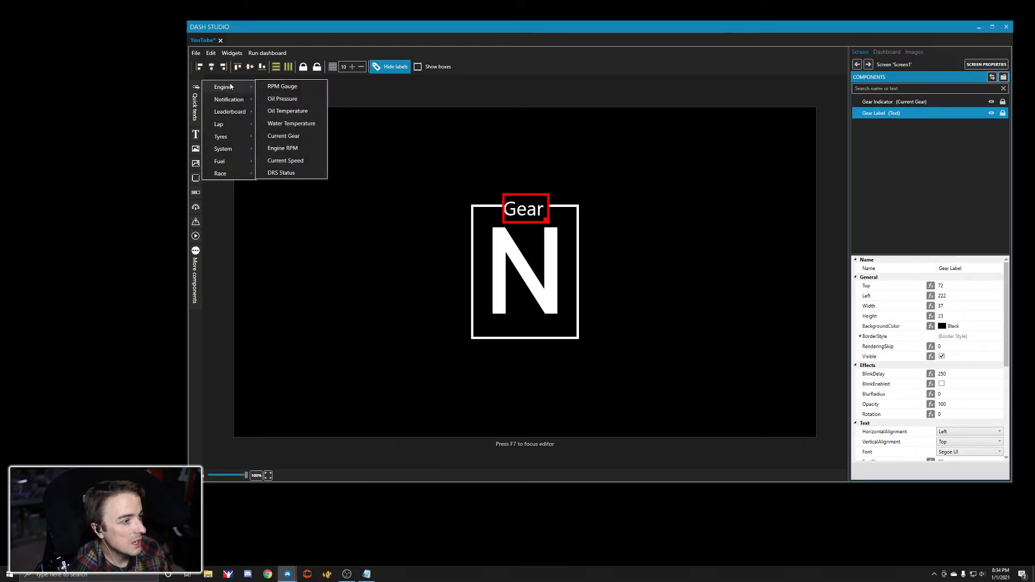
click(286, 86)
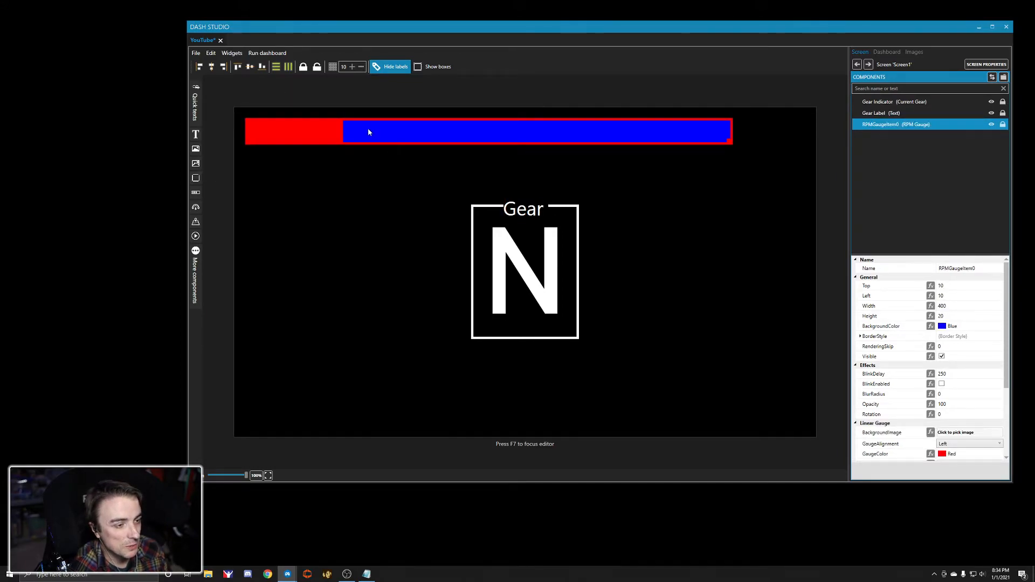
click(430, 139)
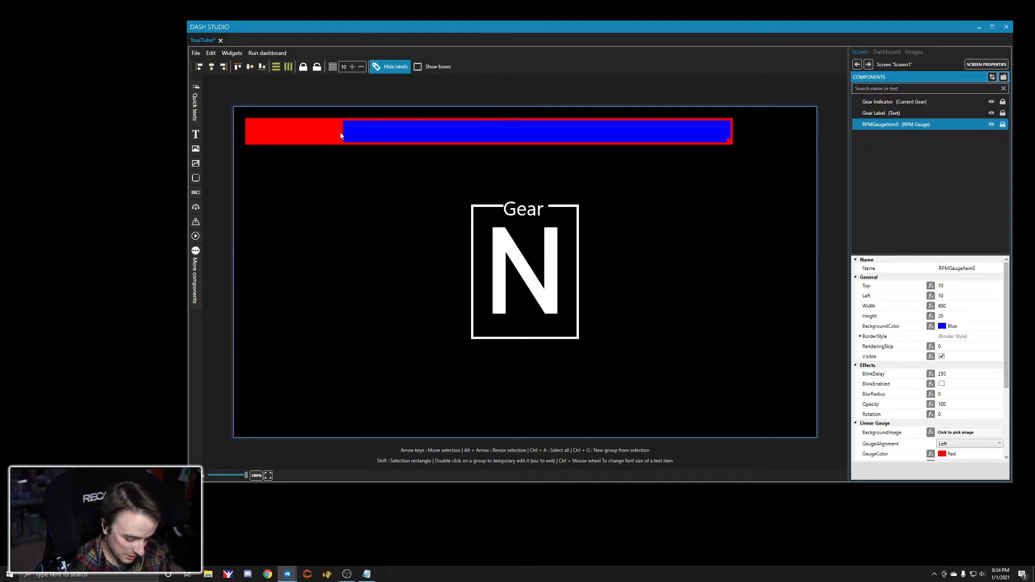
key(Delete)
Step: Add the Engine RPM quick text over the Gear Indicator and shrink its box to about 92 x 28
click(196, 103)
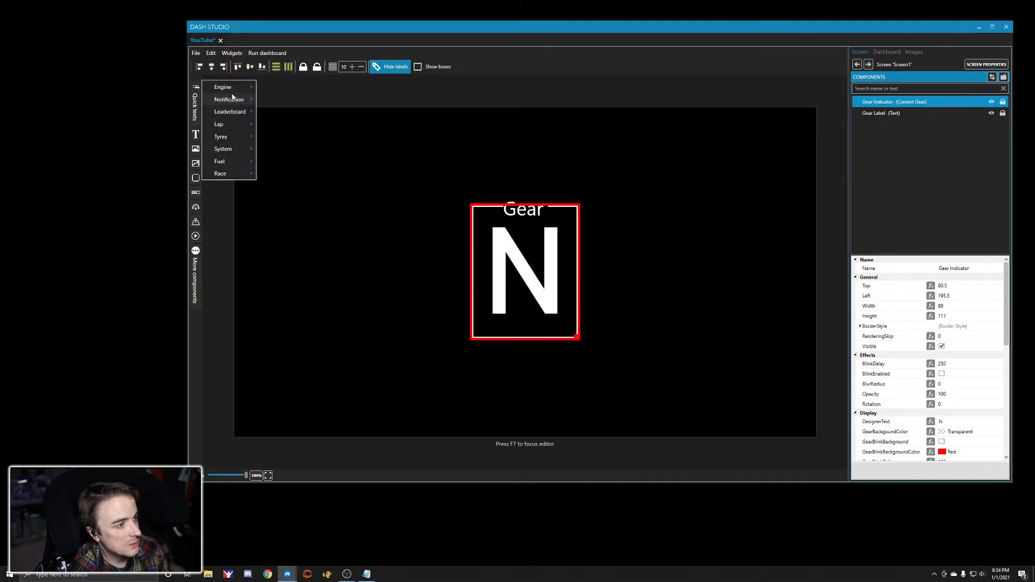
mouse_move(232, 86)
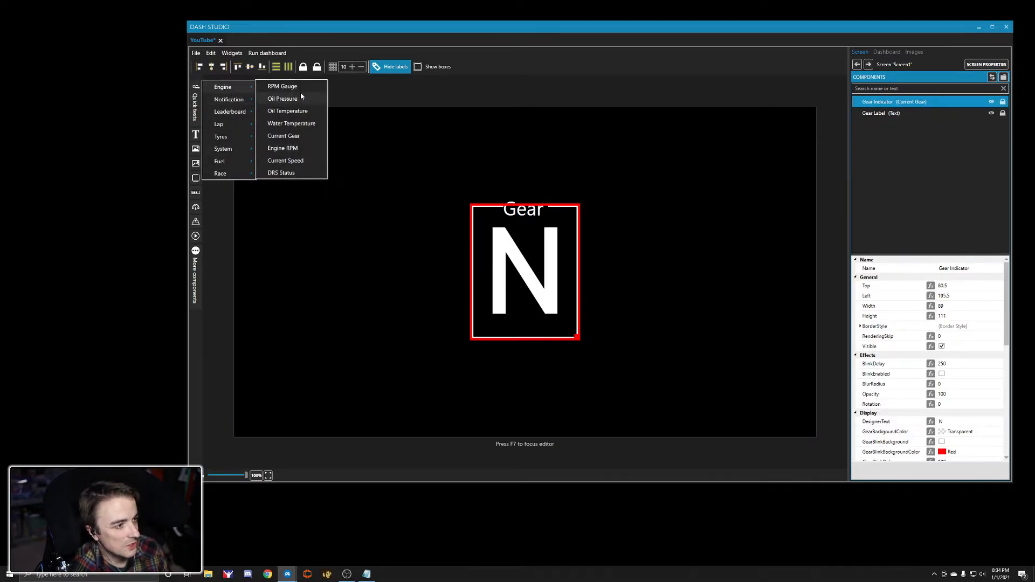
click(293, 148)
drag(318, 187, 540, 331)
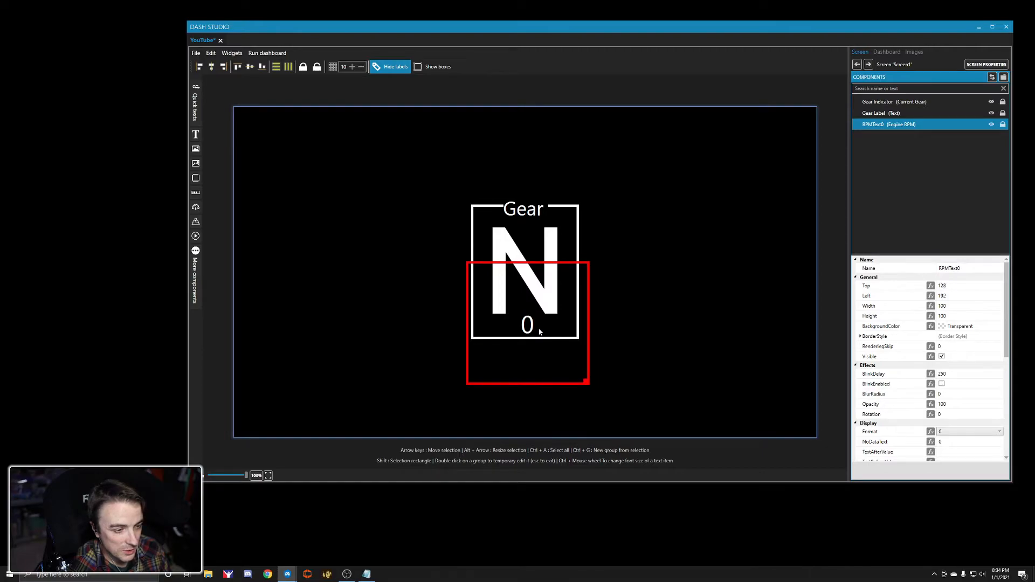
scroll(898, 357, down, 5)
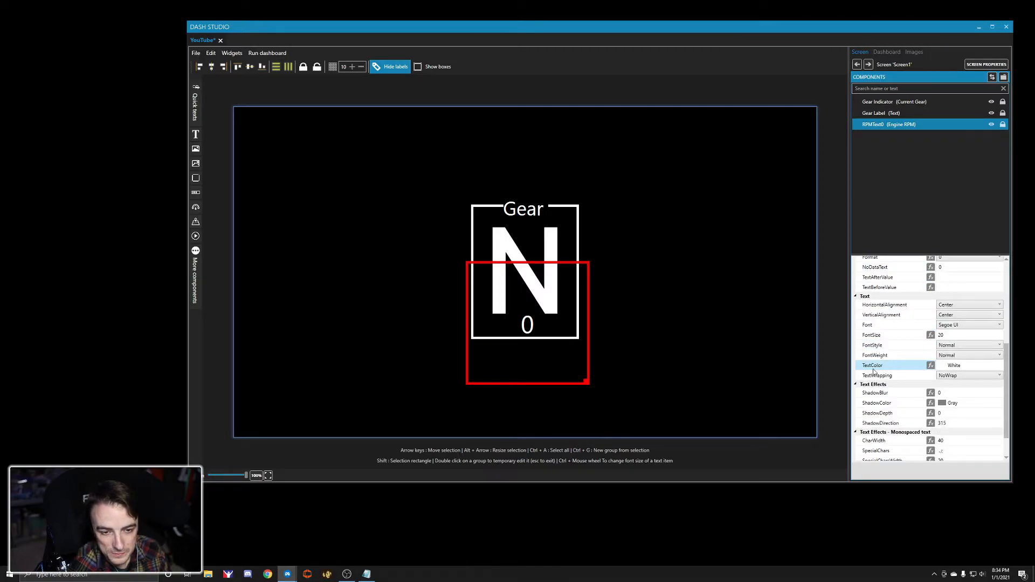
scroll(898, 357, down, 2)
drag(586, 383, 577, 296)
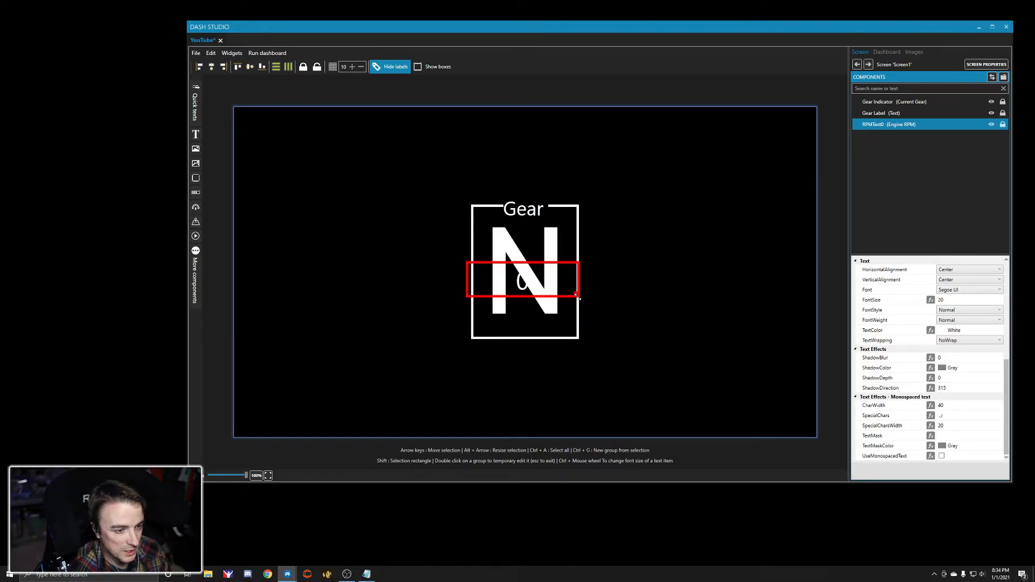
Step: Set the Gear Indicator's width to 90
click(577, 216)
scroll(948, 324, up, 6)
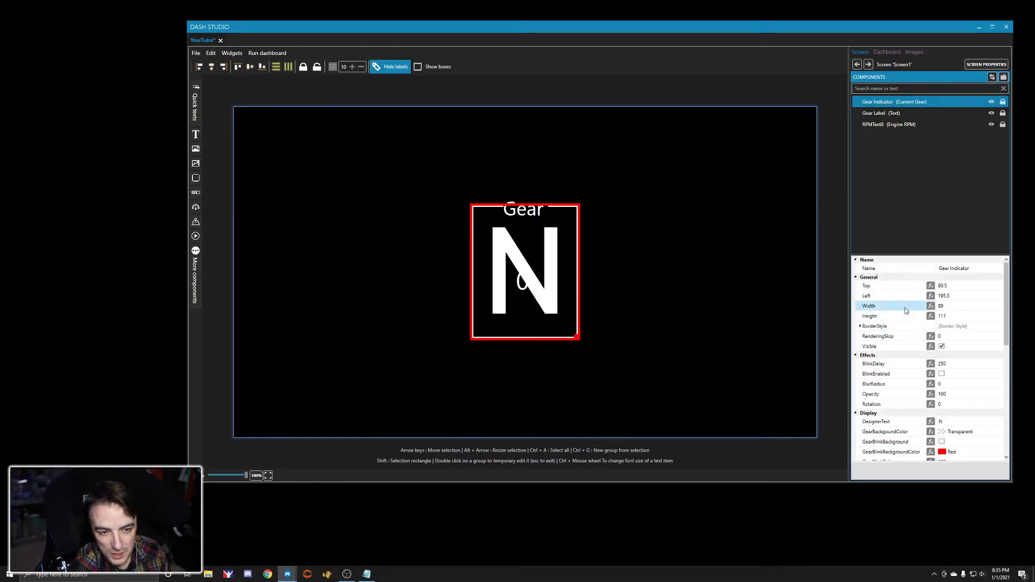
click(958, 315)
click(941, 306)
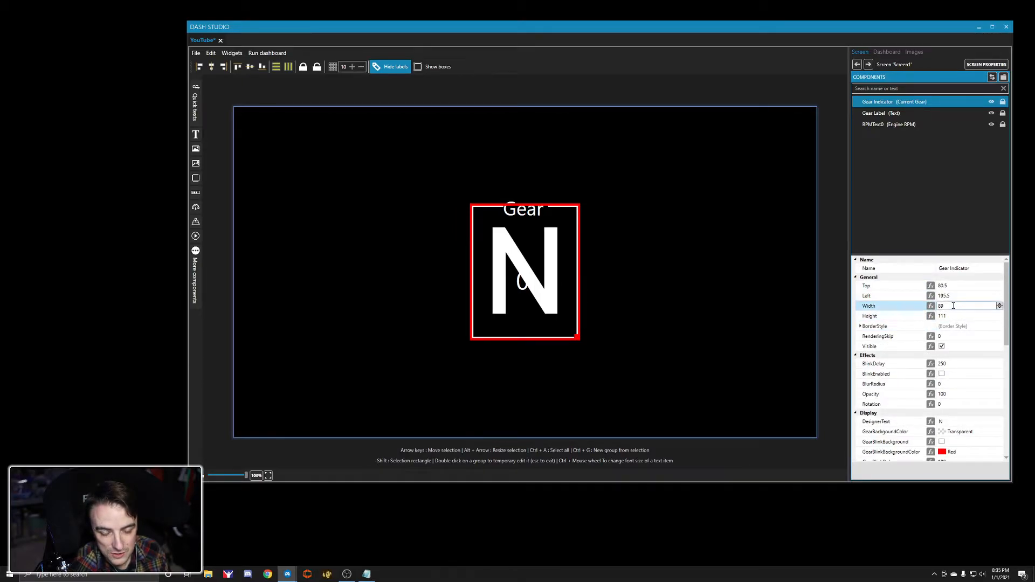
double_click(956, 306)
text(90)
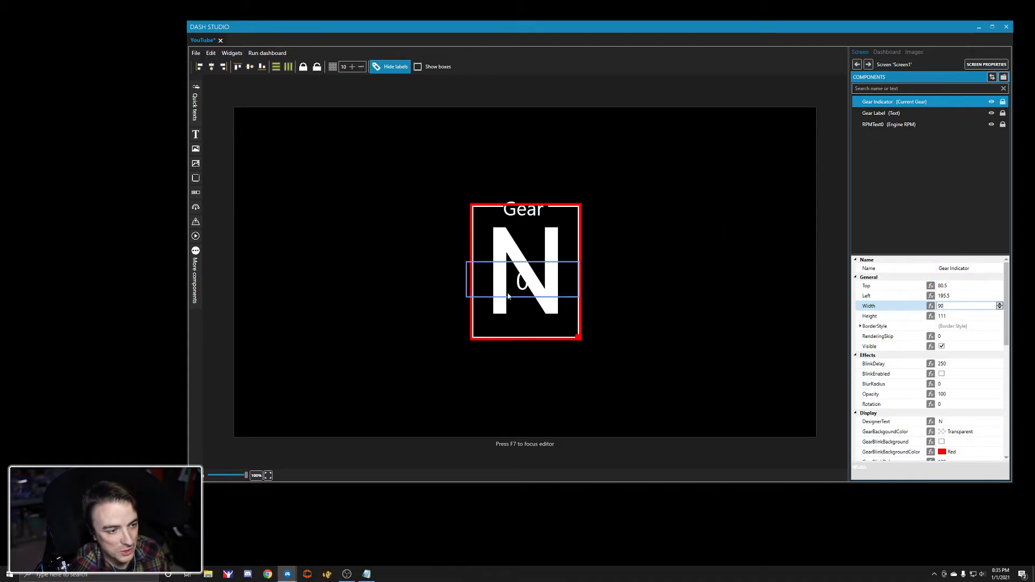
Step: Set the Engine RPM text's width to 90 to match the Gear Indicator
click(517, 281)
double_click(952, 305)
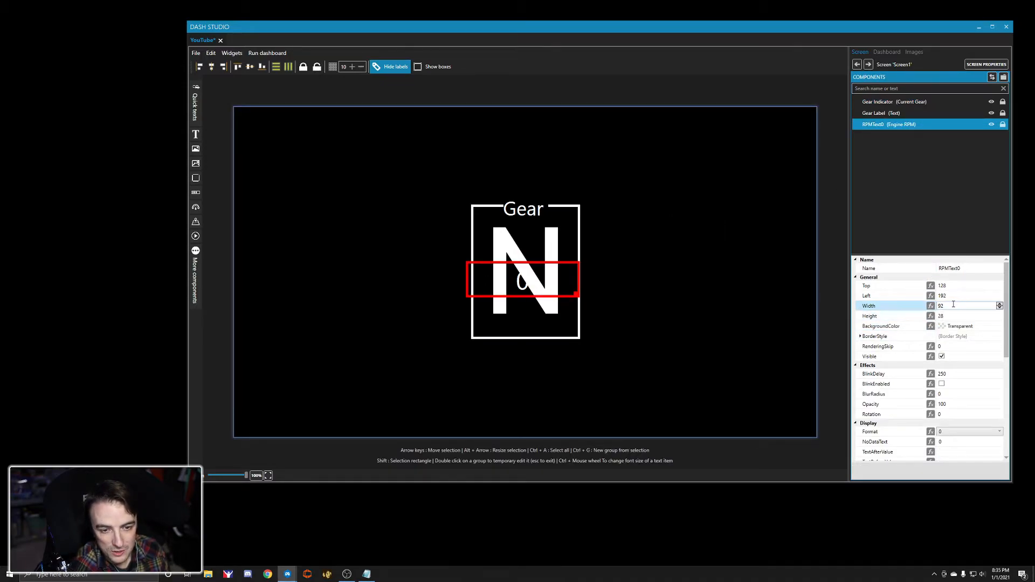
text(90)
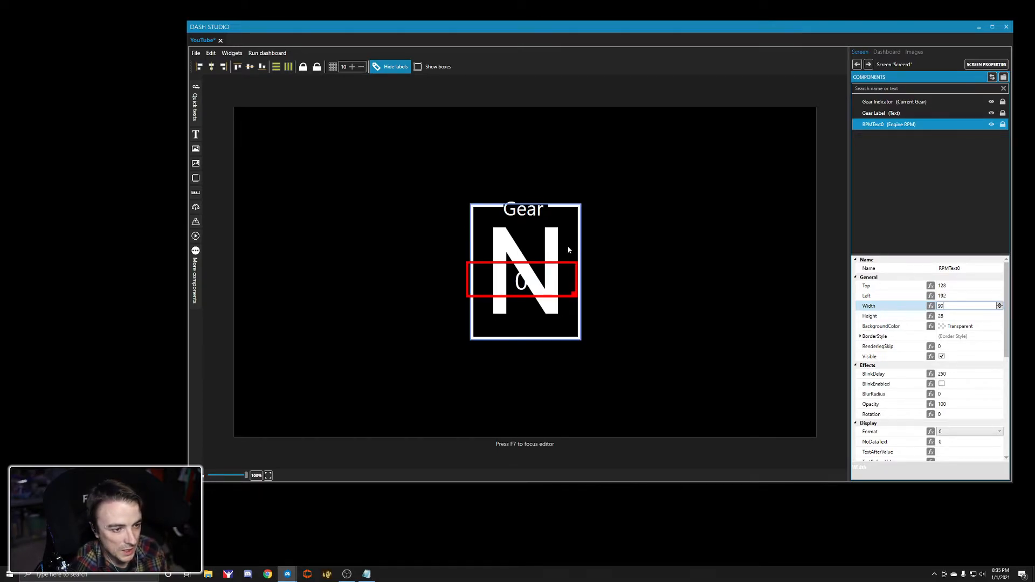
Step: Align the Engine RPM text with the Gear Indicator's lower edge, at top 164, left 195
click(567, 273)
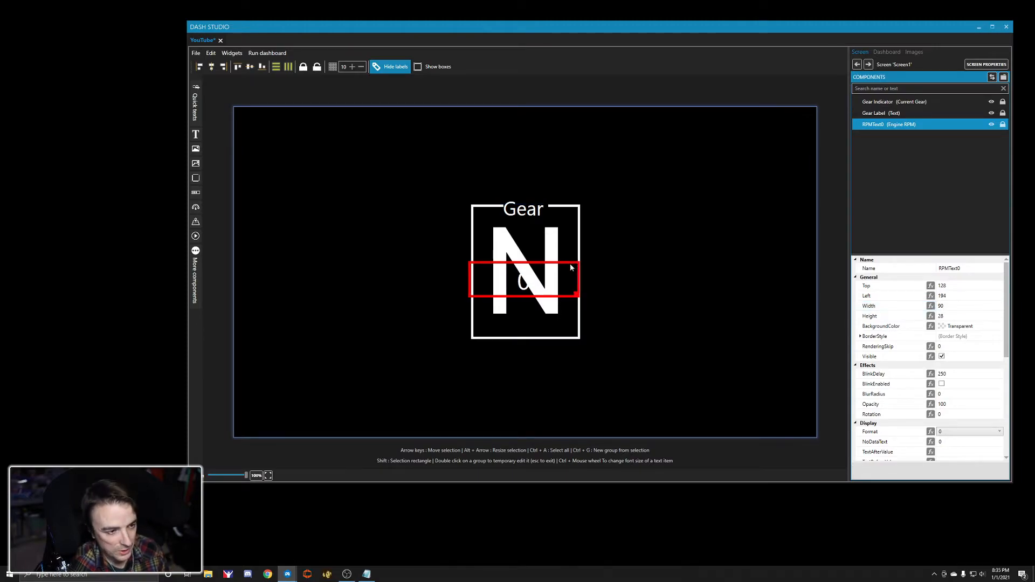
key(Right)
key(Right)
key(Right)
key(Down)
key(Down)
key(Down)
key(Down)
key(Down)
key(Down)
key(Down)
key(Down)
key(Down)
key(Down)
key(Down)
key(Down)
key(Down)
key(Down)
key(Down)
key(Down)
key(Down)
key(Down)
key(Down)
key(Down)
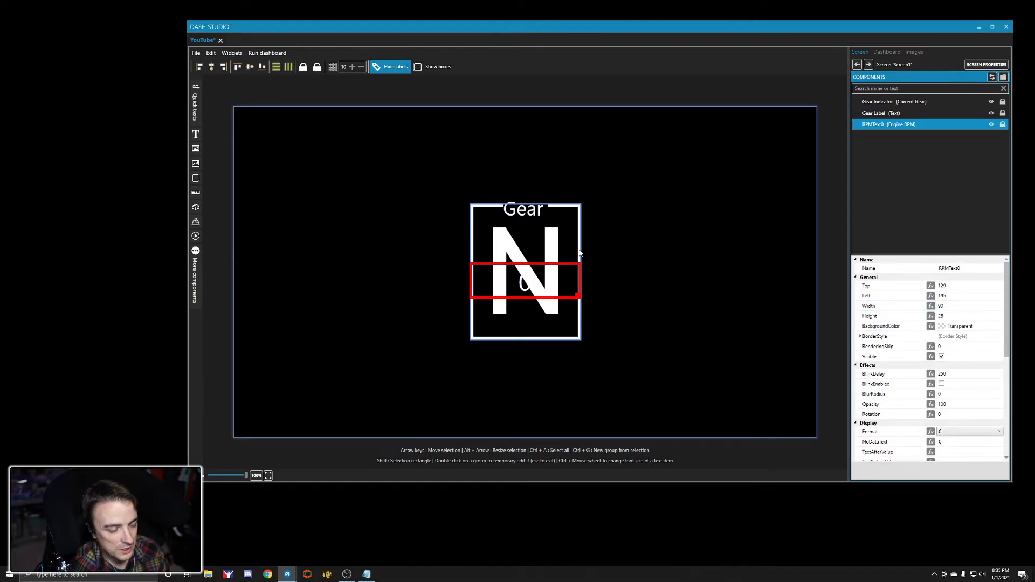
key(Down)
key(Down)
key(Down)
key(Down)
key(Down)
key(Down)
key(Down)
key(Down)
key(Down)
key(Down)
key(Down)
key(Down)
key(Down)
key(Down)
key(Down)
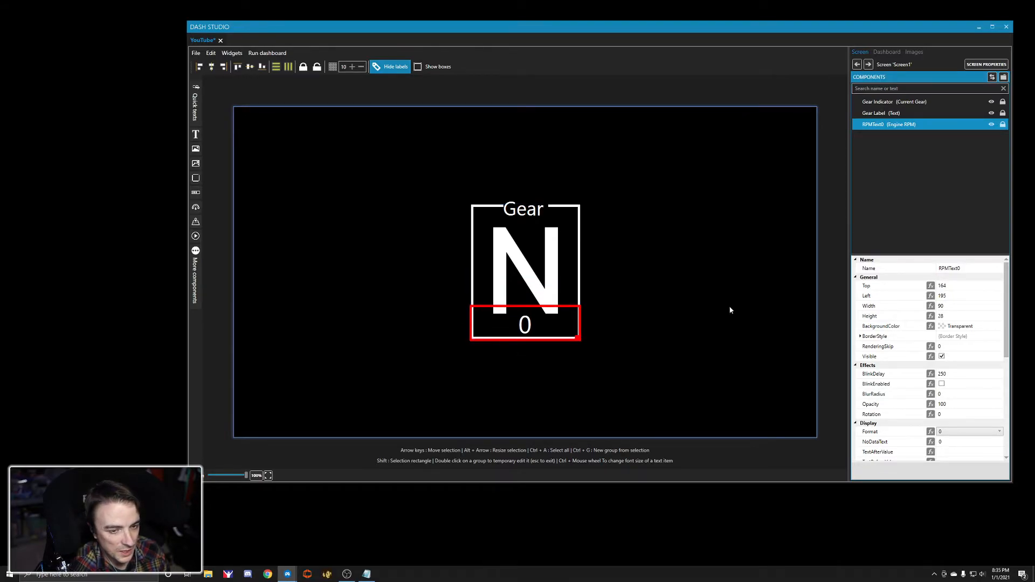
Step: Rename the Engine RPM component as RPM Text
click(878, 126)
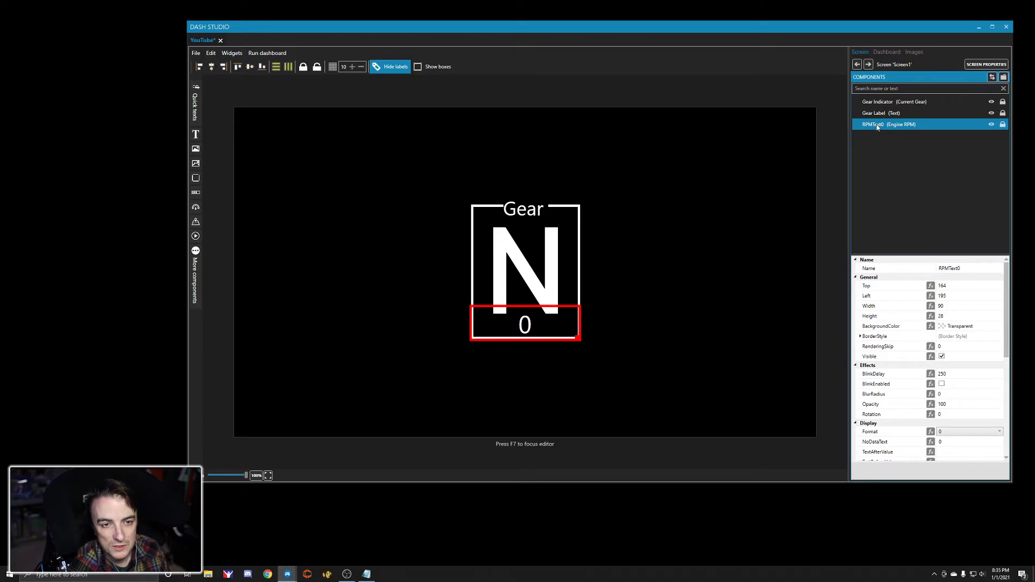
click(960, 268)
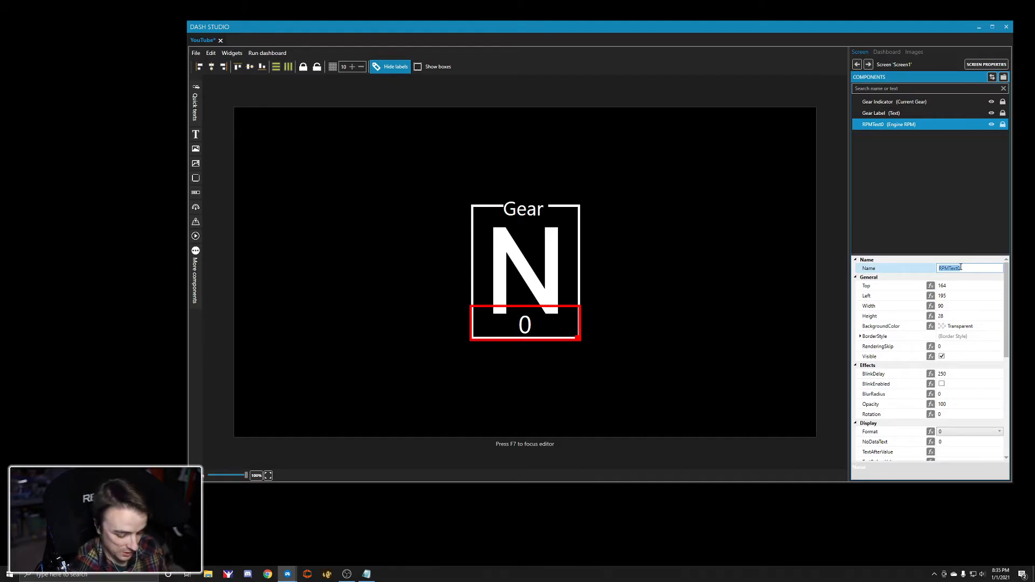
text(RPM T)
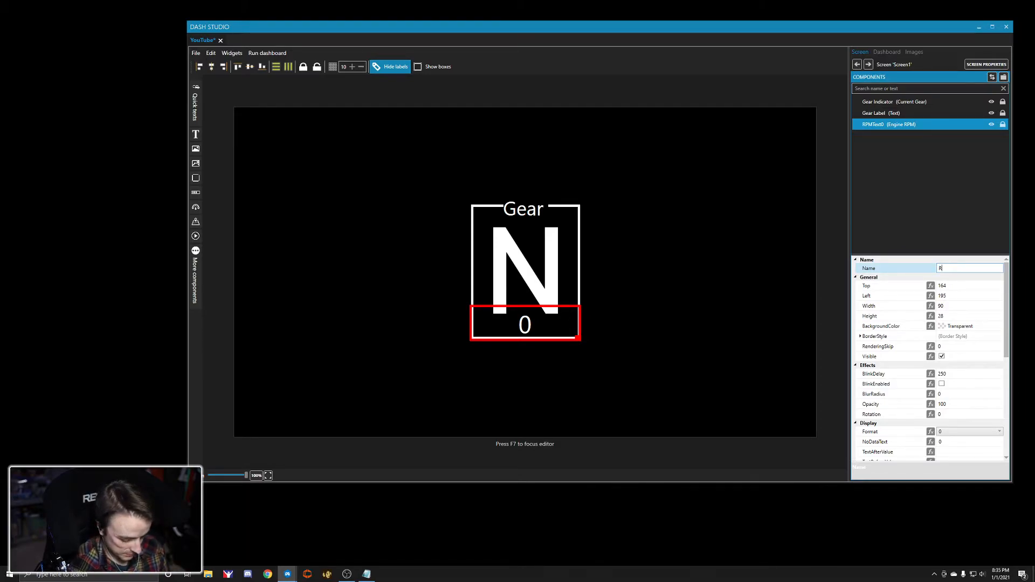
key(BackSpace)
key(BackSpace)
key(BackSpace)
key(BackSpace)
key(BackSpace)
text(RPM Text)
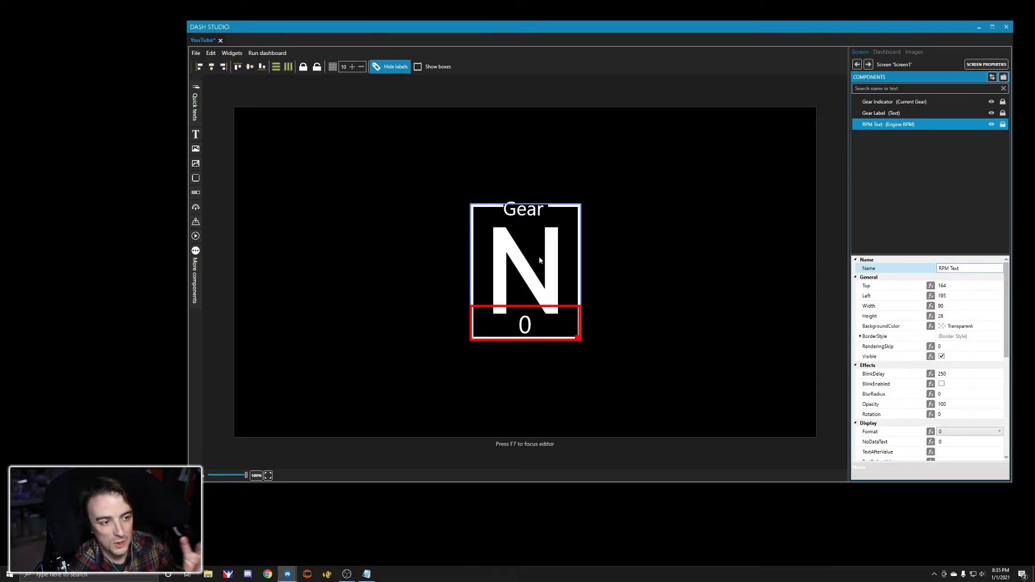
key(F7)
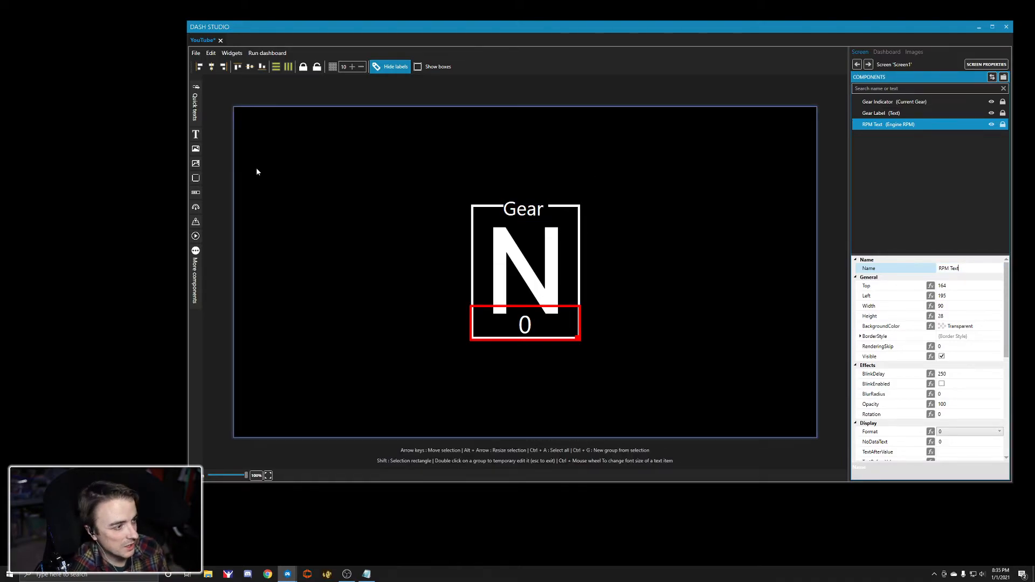
Step: Add the Current Lap Number quick text from the Lap group above the Gear Indicator
click(196, 111)
mouse_move(227, 93)
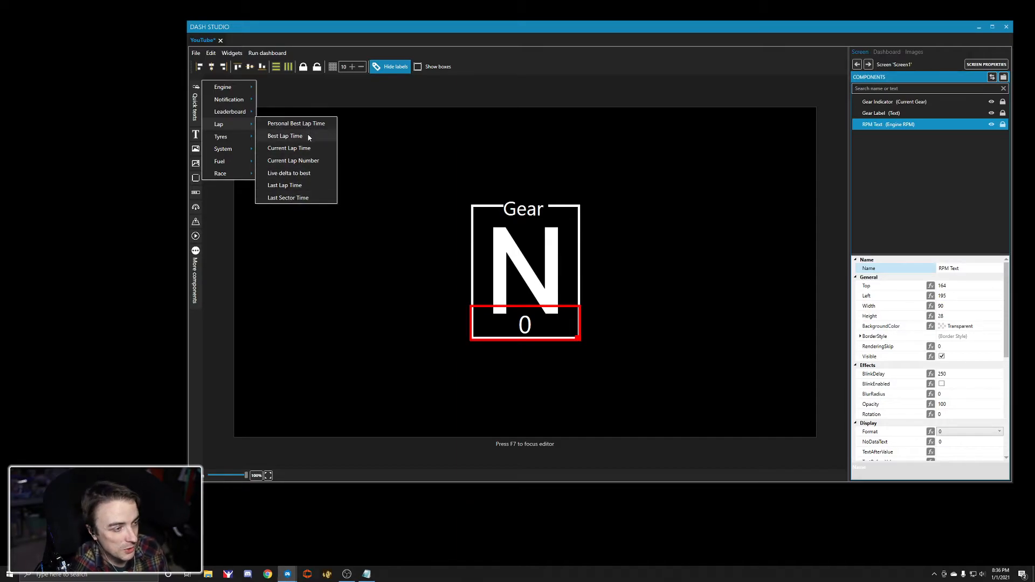
click(300, 161)
drag(300, 162, 551, 154)
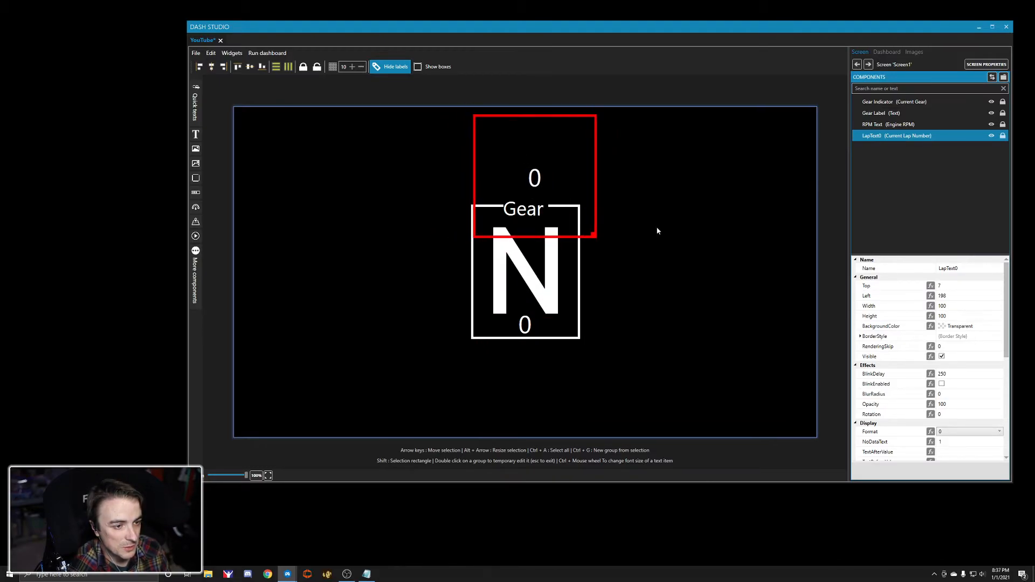
Step: Resize the Current Lap Number box to 45 x 50 and place it just above the Gear Indicator's right half, at about top 25, left 240
click(578, 292)
click(574, 156)
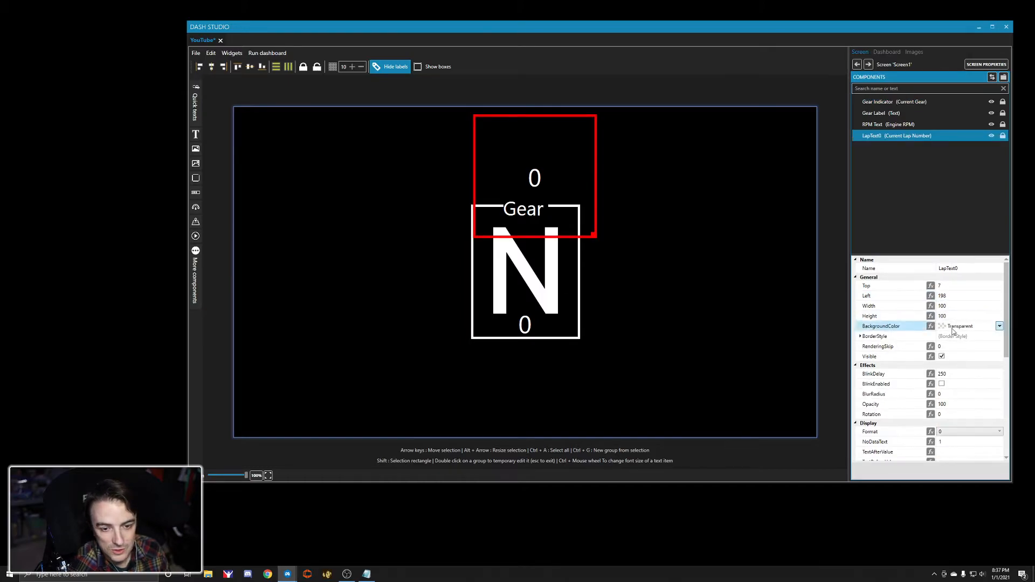
click(961, 305)
text(45)
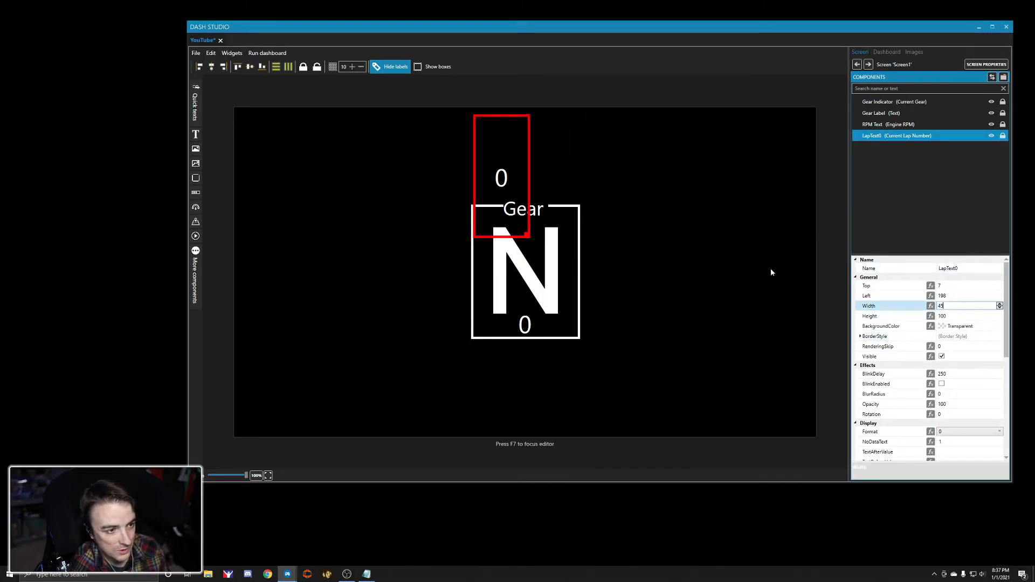
drag(526, 235, 521, 175)
click(951, 304)
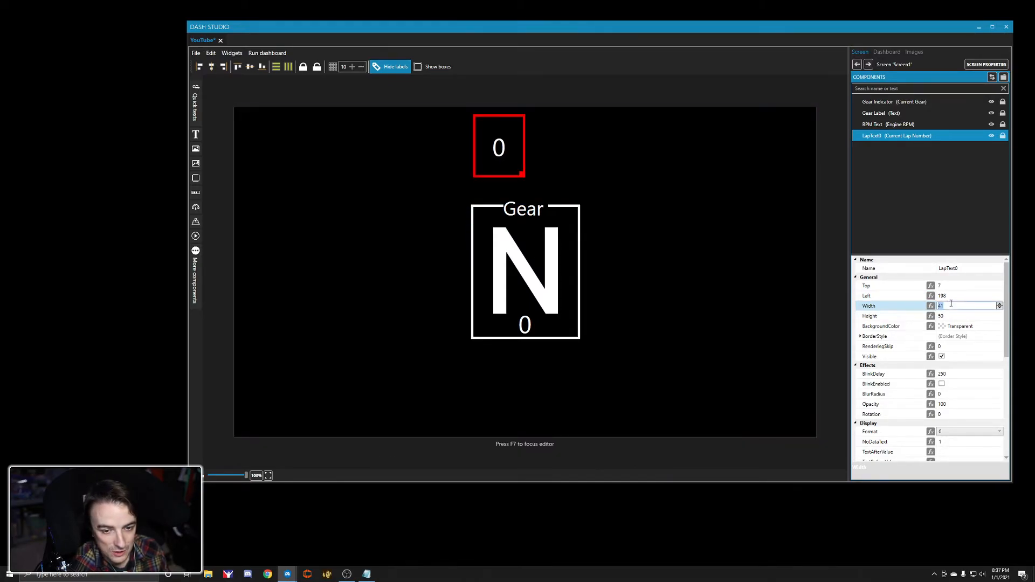
text(45)
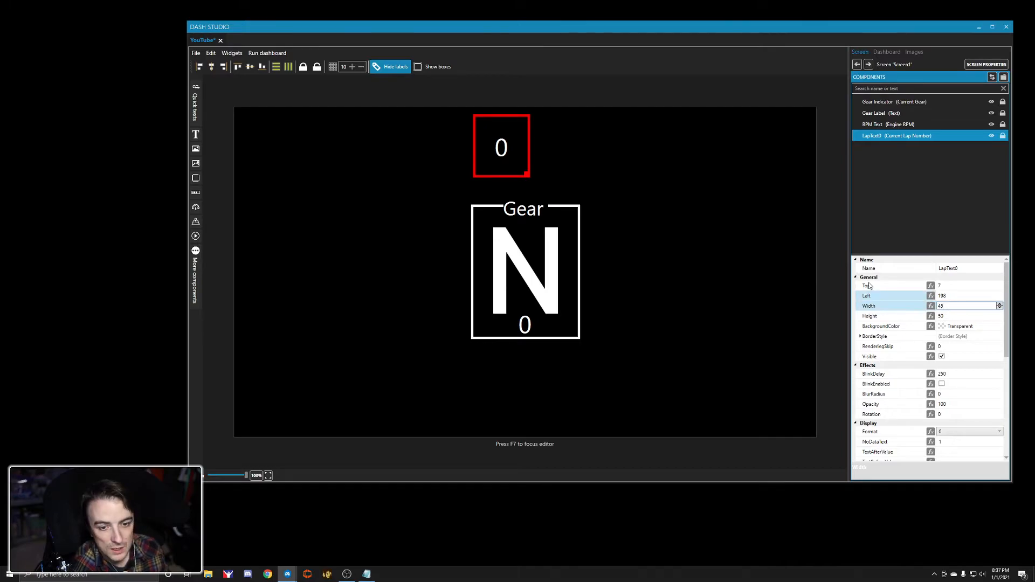
click(501, 143)
drag(501, 143, 552, 163)
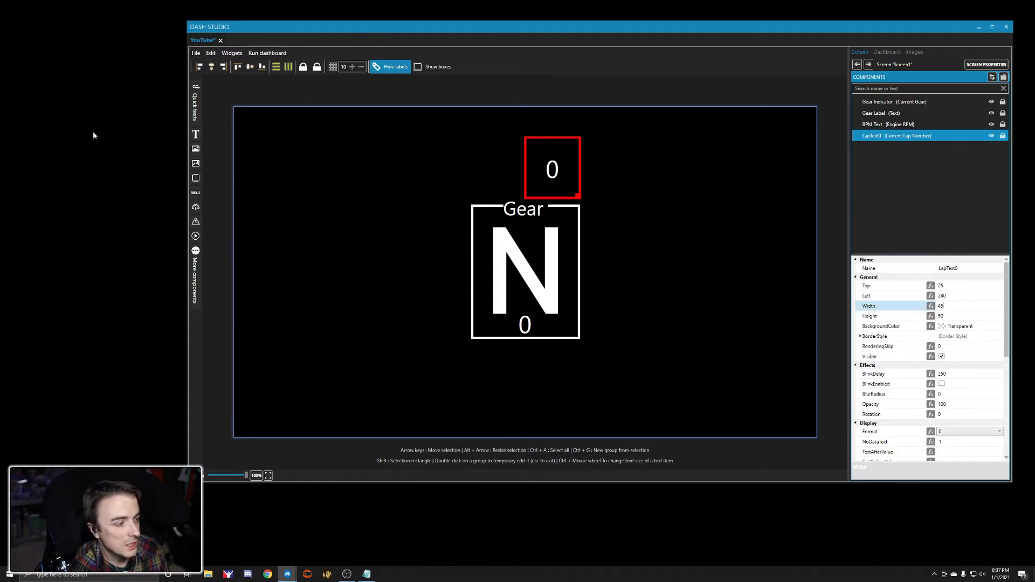
Step: Add a Text component in the canvas's upper-left area and set its font size to 16, matching the Gear Label
click(196, 134)
drag(317, 179, 334, 175)
click(561, 173)
click(528, 210)
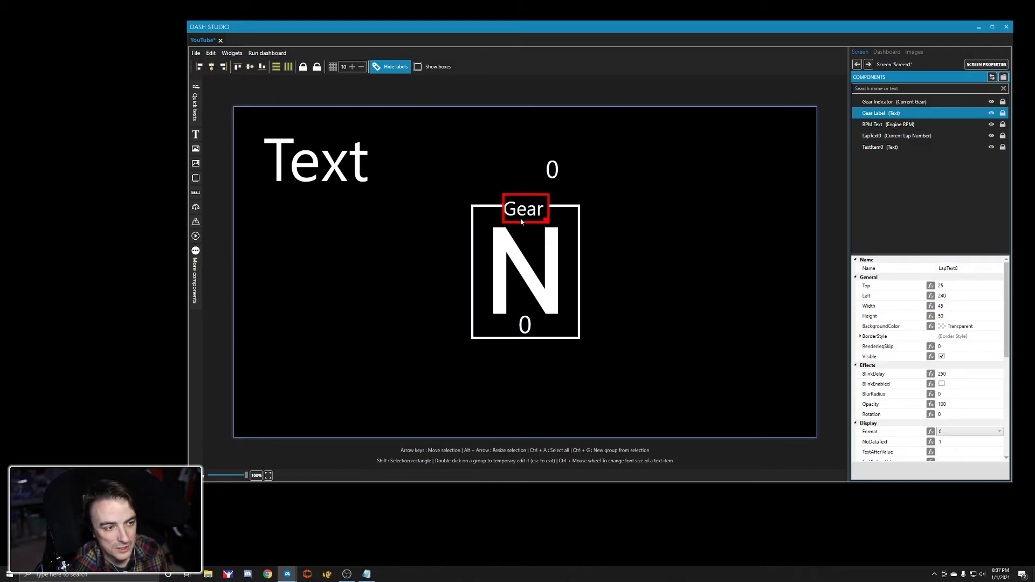
scroll(916, 356, down, 5)
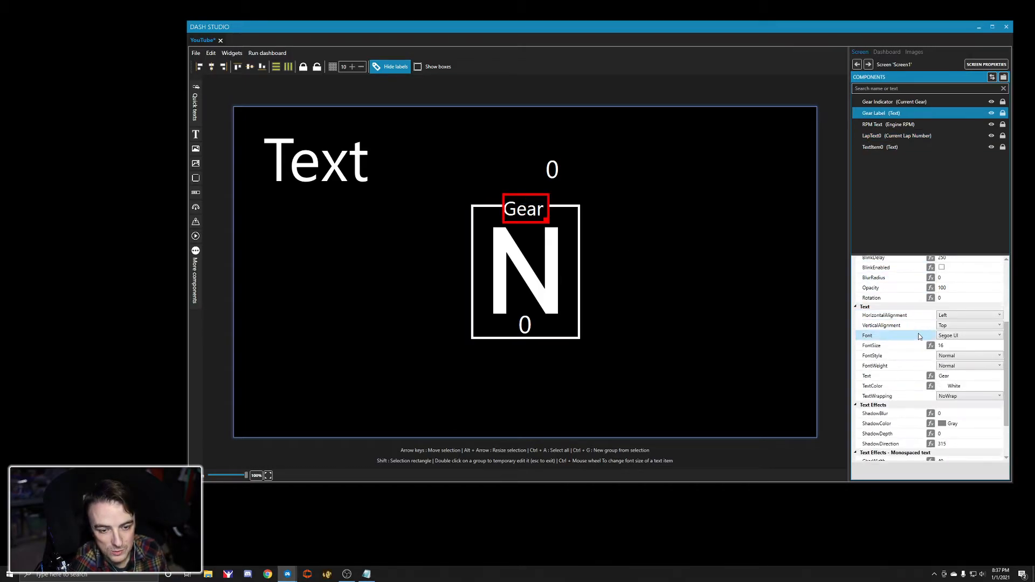
click(953, 291)
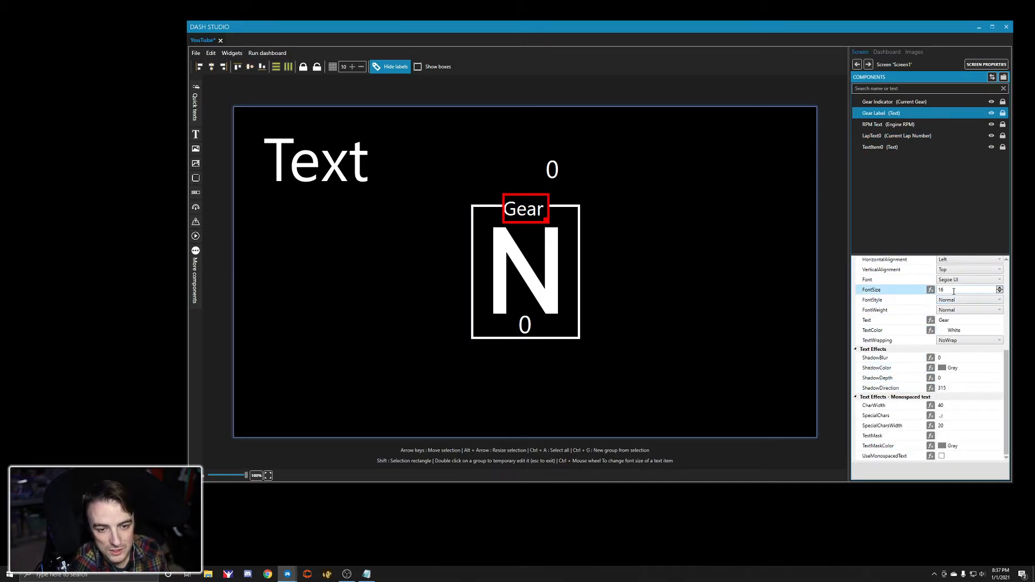
click(318, 172)
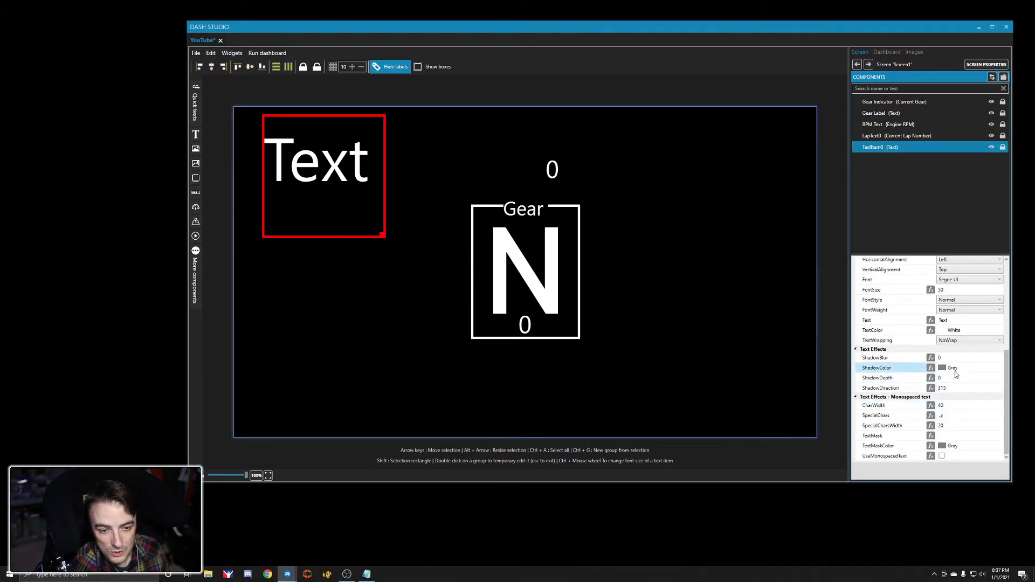
click(956, 290)
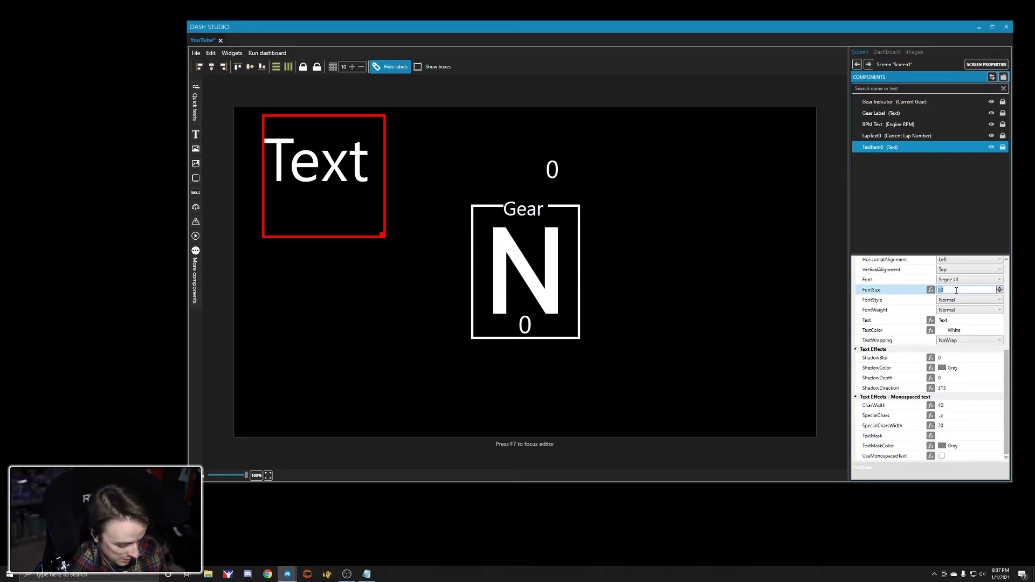
text(16)
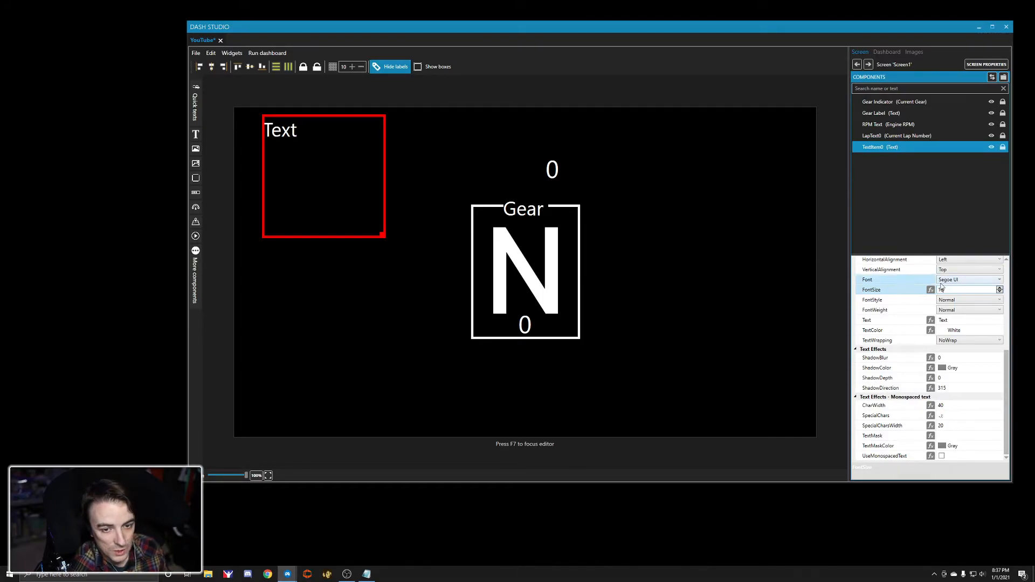
Step: Rename the new Text component as Lap Text
click(887, 147)
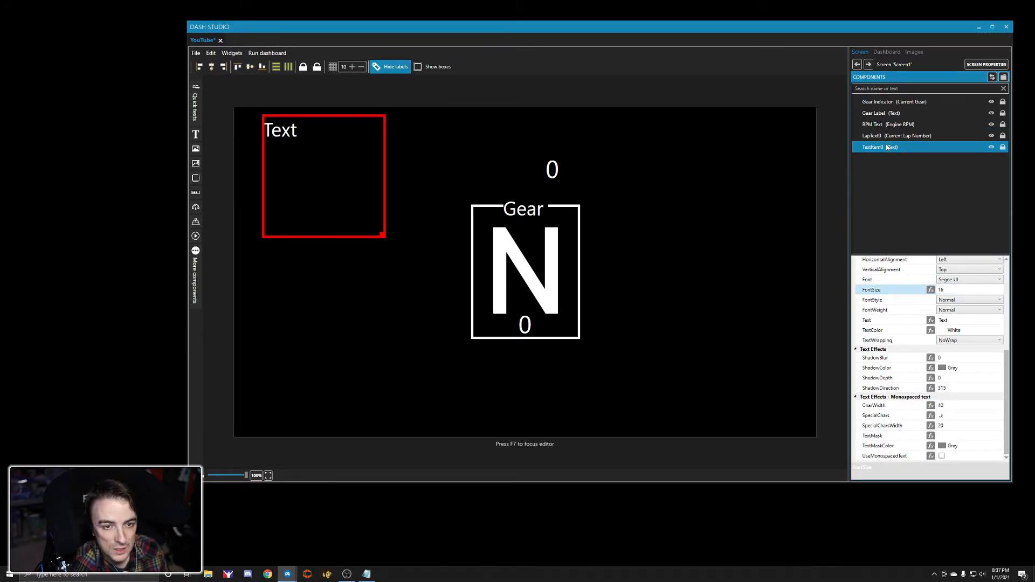
click(879, 149)
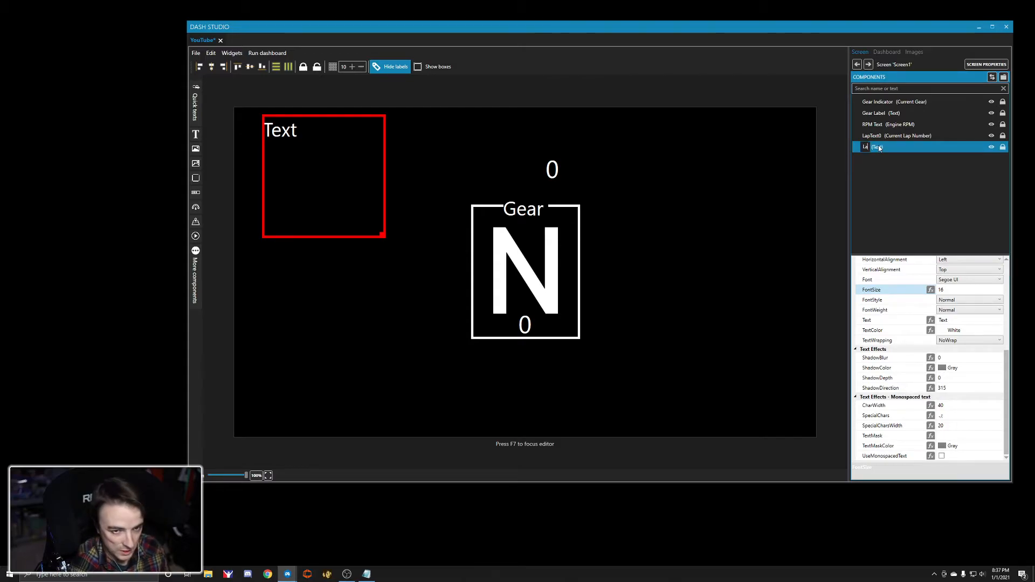
text(Lap Text)
key(Return)
Step: Rename the Current Lap Number component above the Gear Indicator as Lap Indicator
click(547, 168)
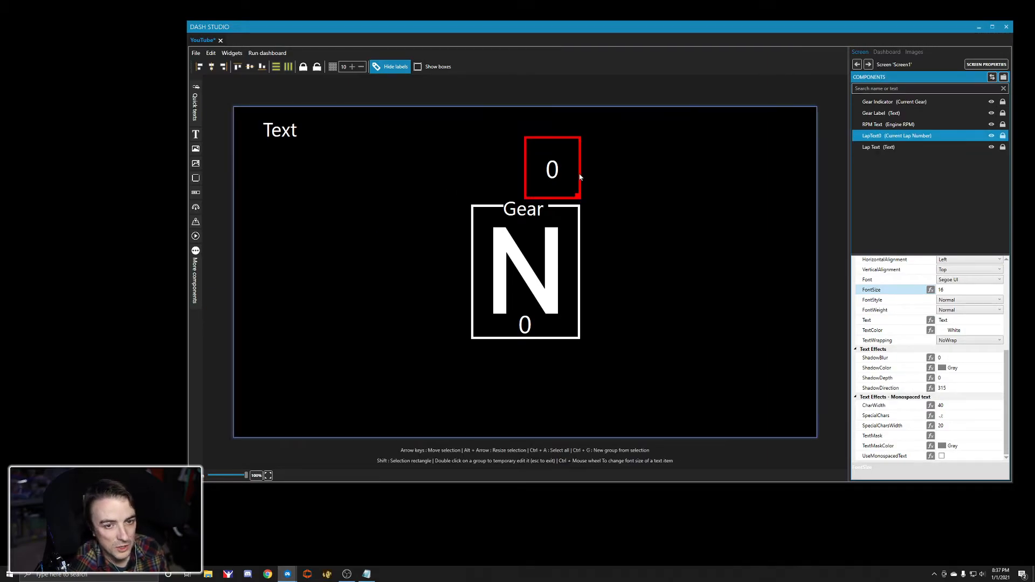
scroll(910, 331, up, 5)
click(960, 268)
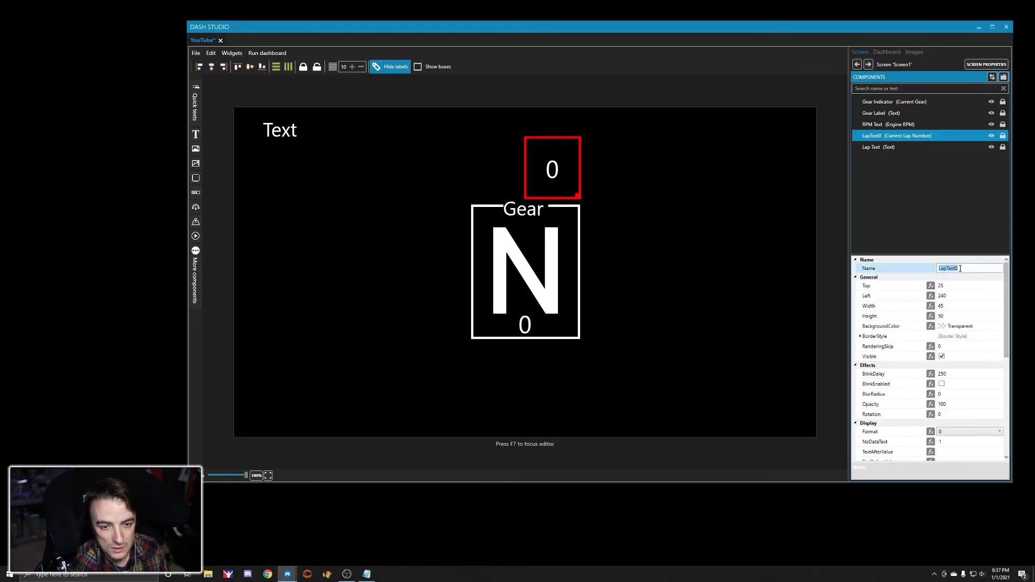
text(Lap Indicator)
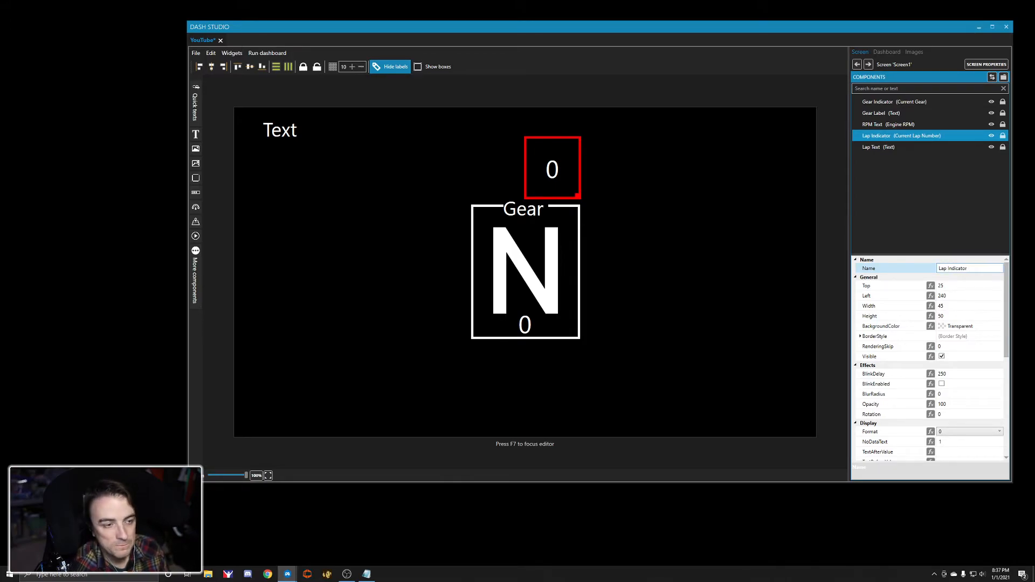
Step: Shrink the Lap Text box to about 31 x 24 and place it over the Lap Indicator's upper edge, at about top 18, left 246
click(276, 136)
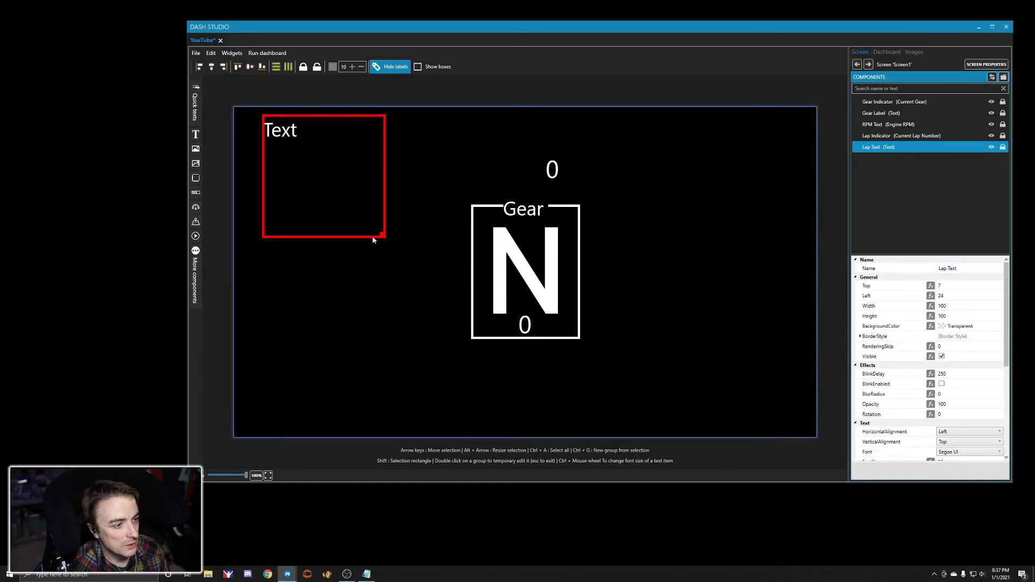
drag(381, 236, 556, 144)
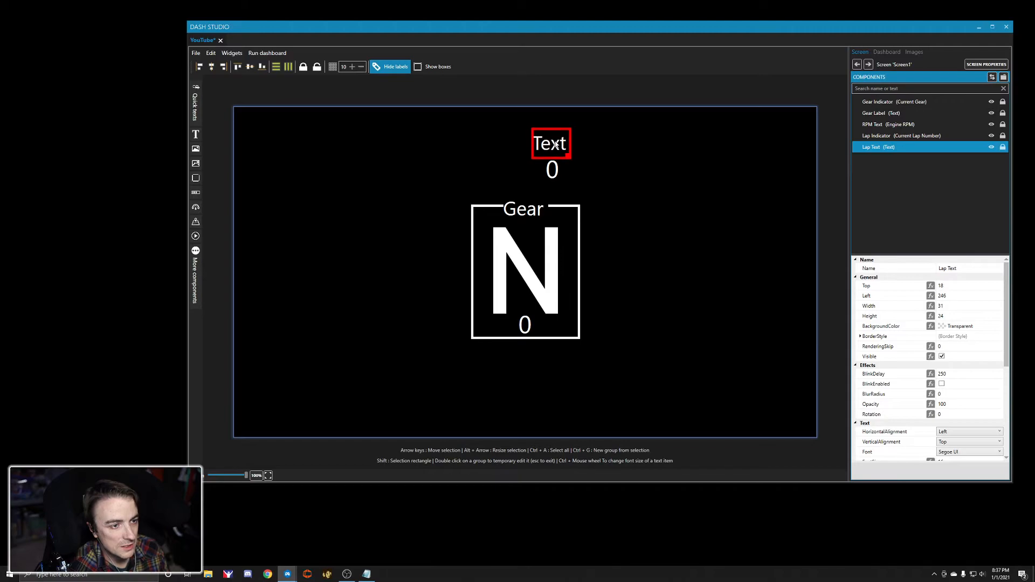
Step: Set the Lap Indicator's font size to 30 and shift the Lap Text slightly upward to clear the number
click(554, 177)
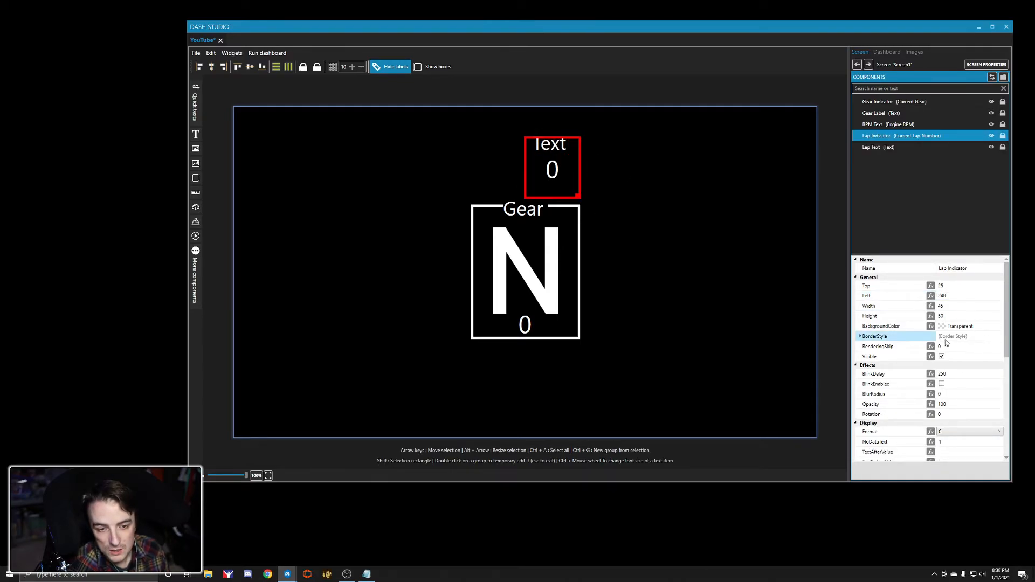
scroll(912, 344, down, 5)
click(952, 300)
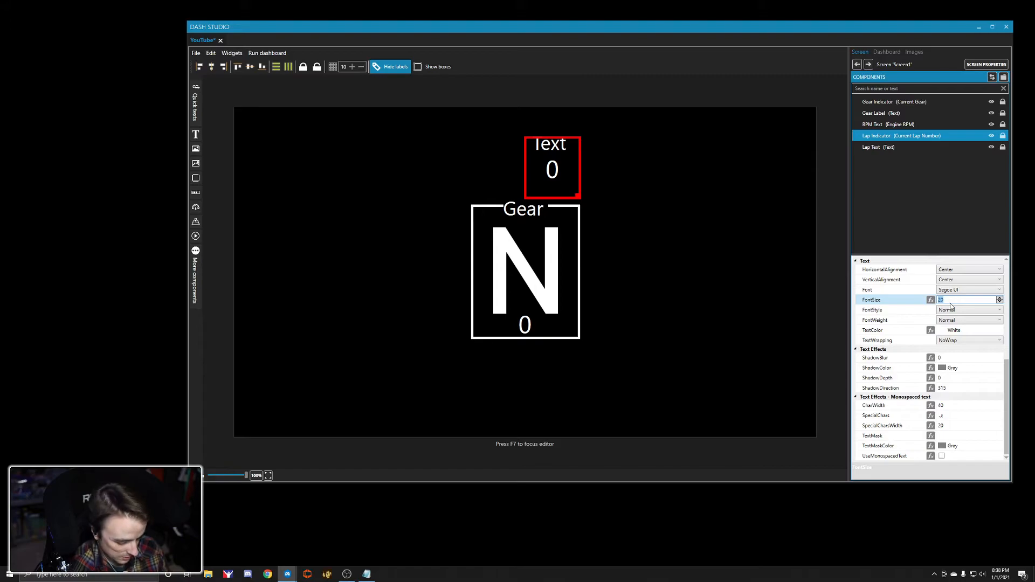
text(30)
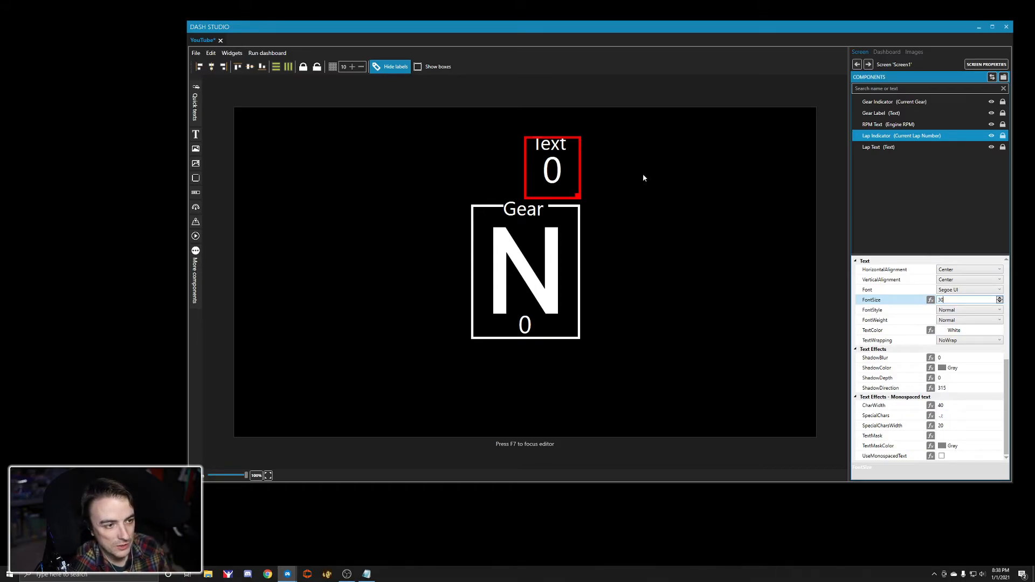
click(558, 149)
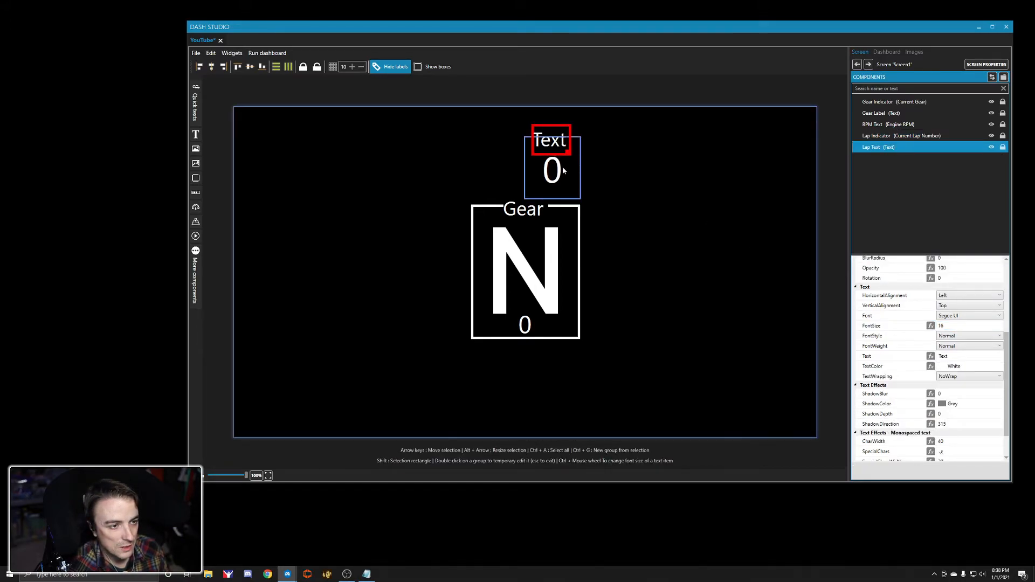
Step: Give the Lap Indicator a border of thickness 2 on all sides
click(561, 170)
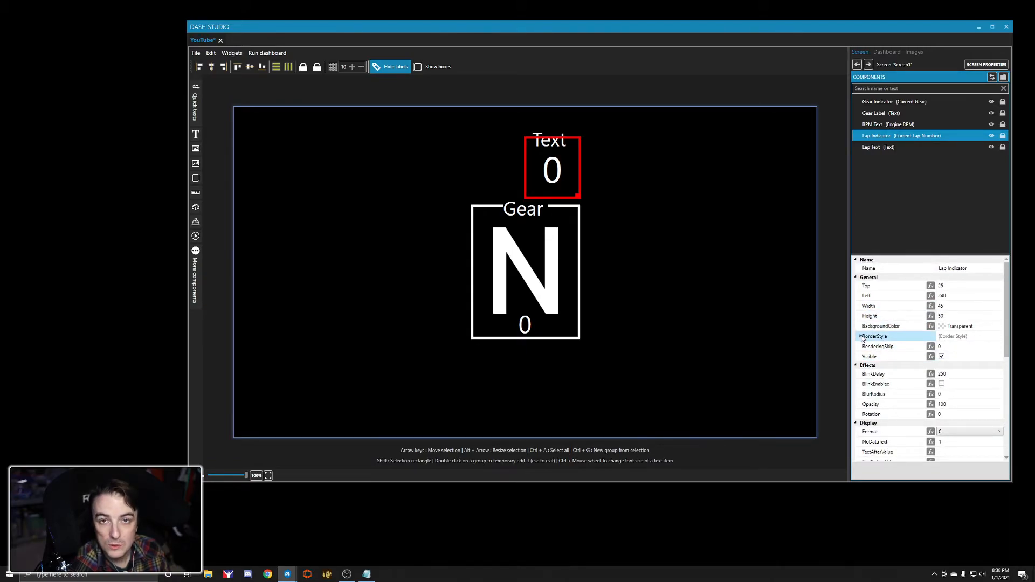
click(861, 336)
click(967, 345)
double_click(998, 345)
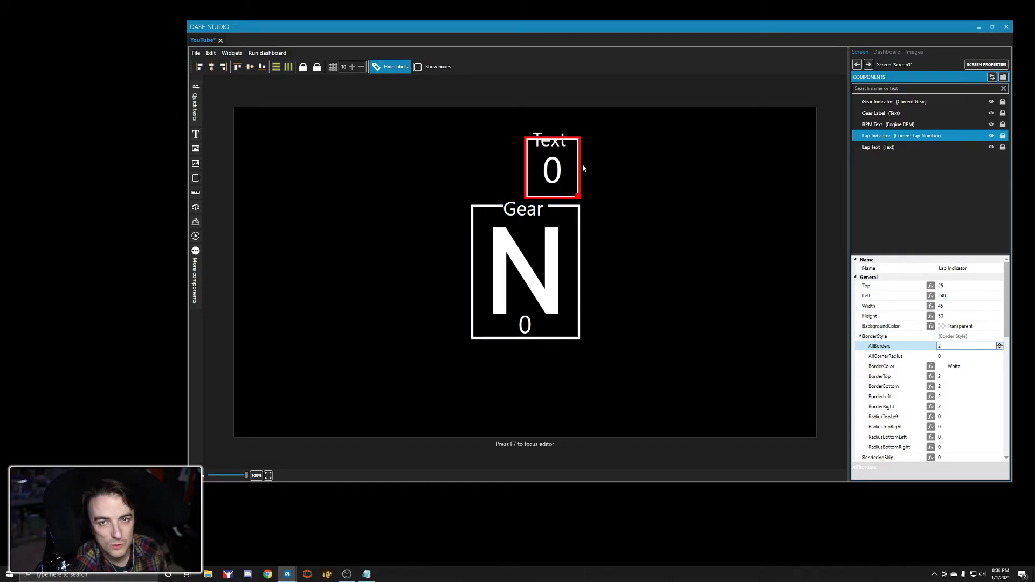
Step: Reposition the Lap Text to about top 17, left 248 on the Lap Indicator's upper border and change its text to Lap
click(554, 147)
drag(555, 149, 557, 151)
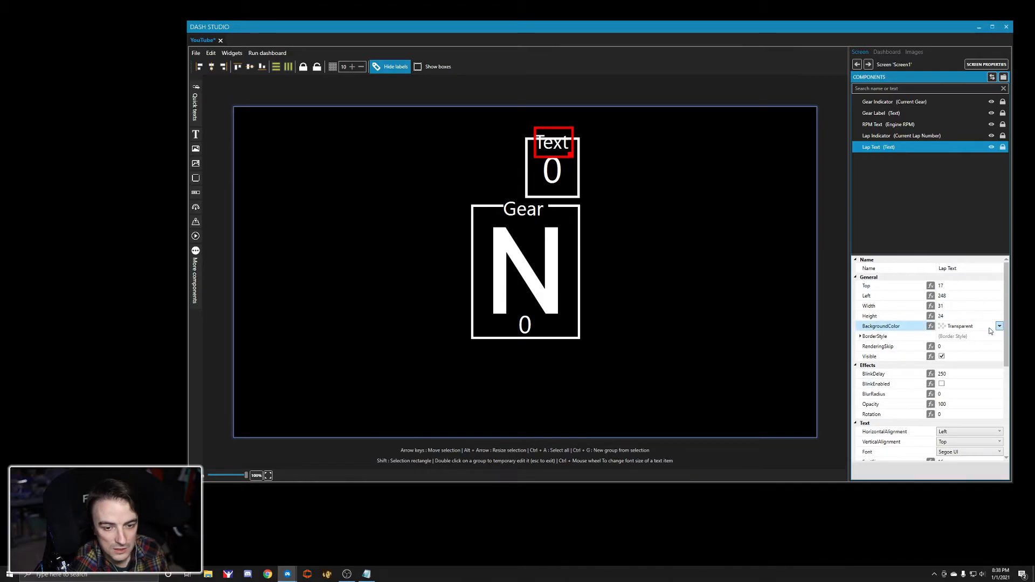
scroll(948, 404, down, 5)
click(959, 321)
click(960, 321)
text(Lap)
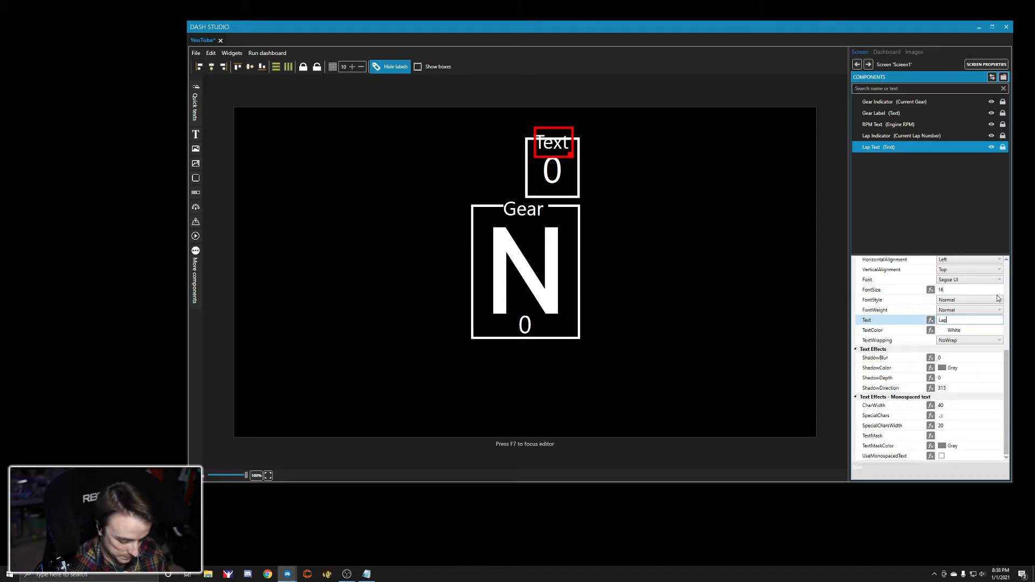
key(Return)
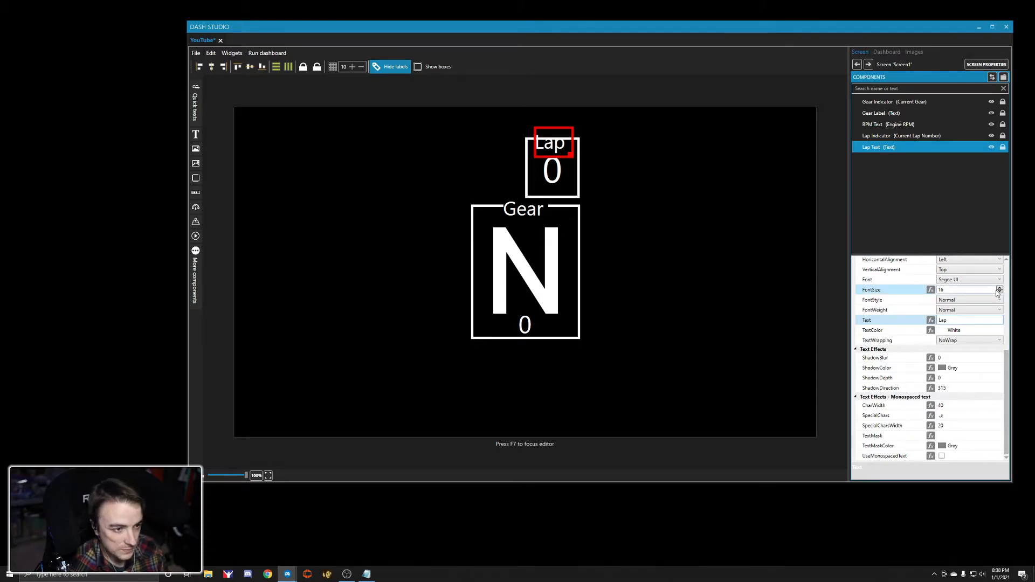
Step: Set the Lap Text's background color to Black so it masks the border behind it
scroll(953, 327, up, 7)
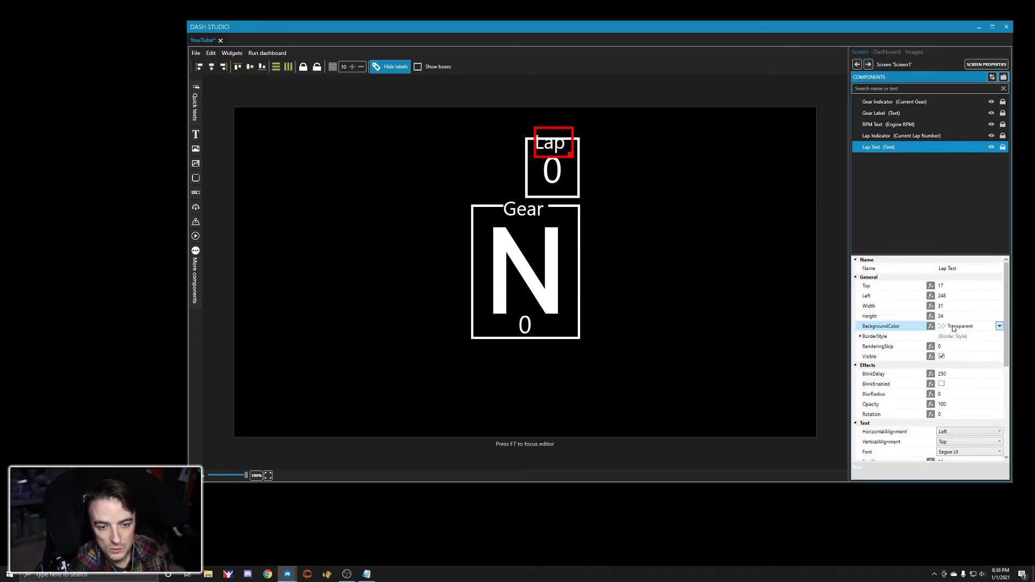
click(998, 326)
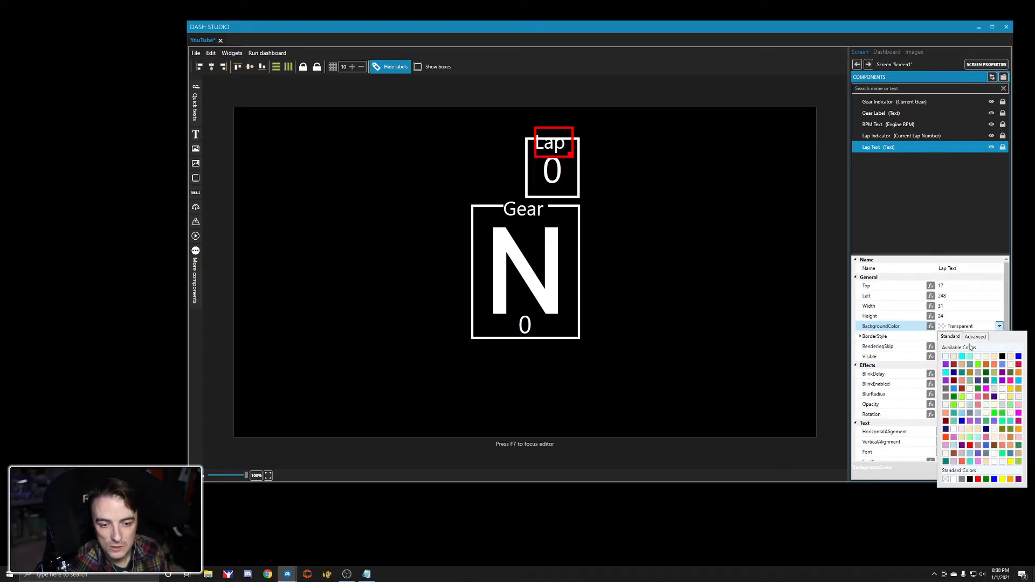
click(969, 479)
click(561, 143)
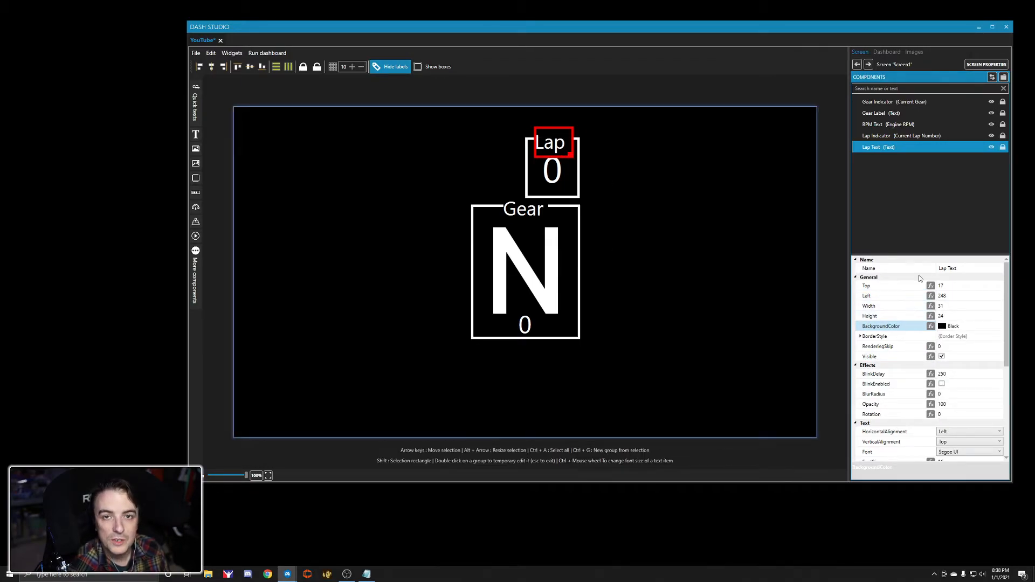
Step: Set the Lap Text's horizontal alignment to Center
click(523, 209)
click(547, 158)
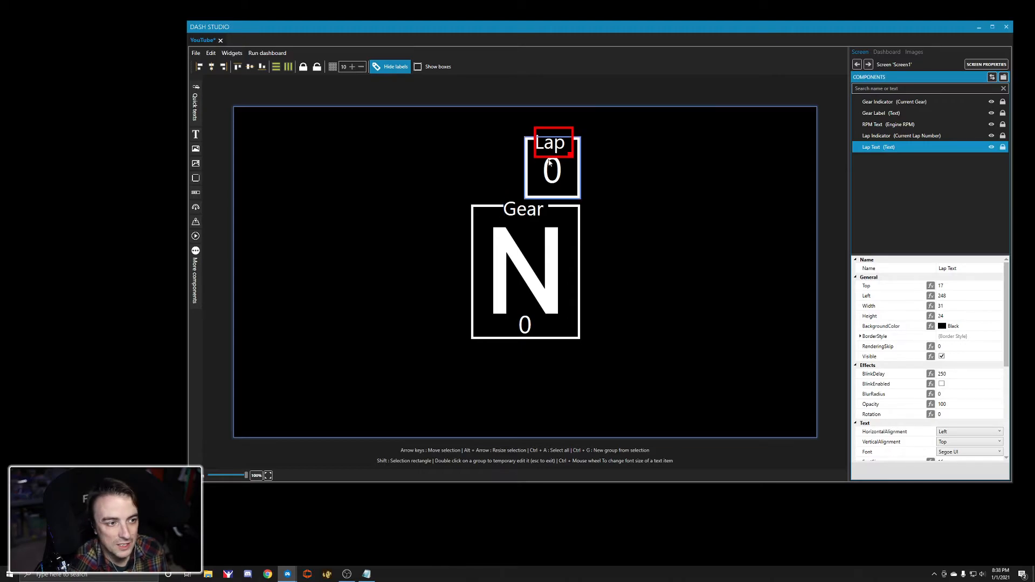
scroll(909, 322, down, 1)
scroll(910, 321, down, 3)
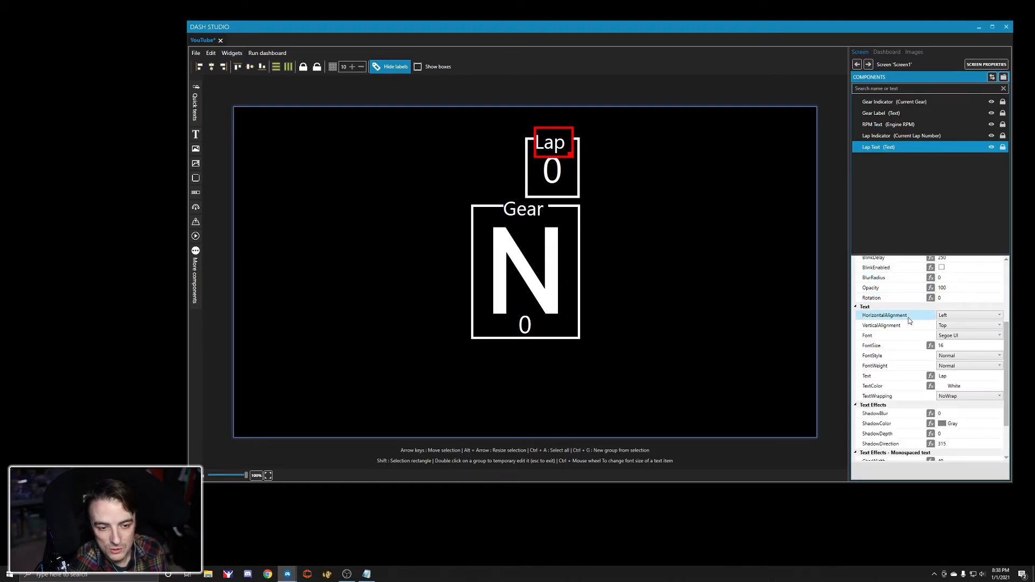
click(954, 316)
click(952, 334)
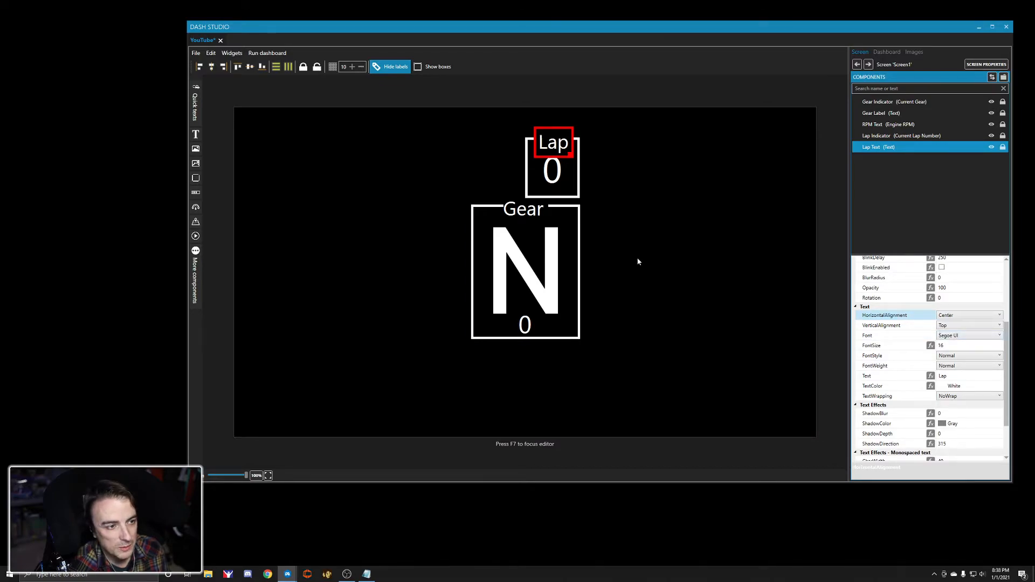
Step: Set the Gear Label's horizontal alignment to Center
click(523, 210)
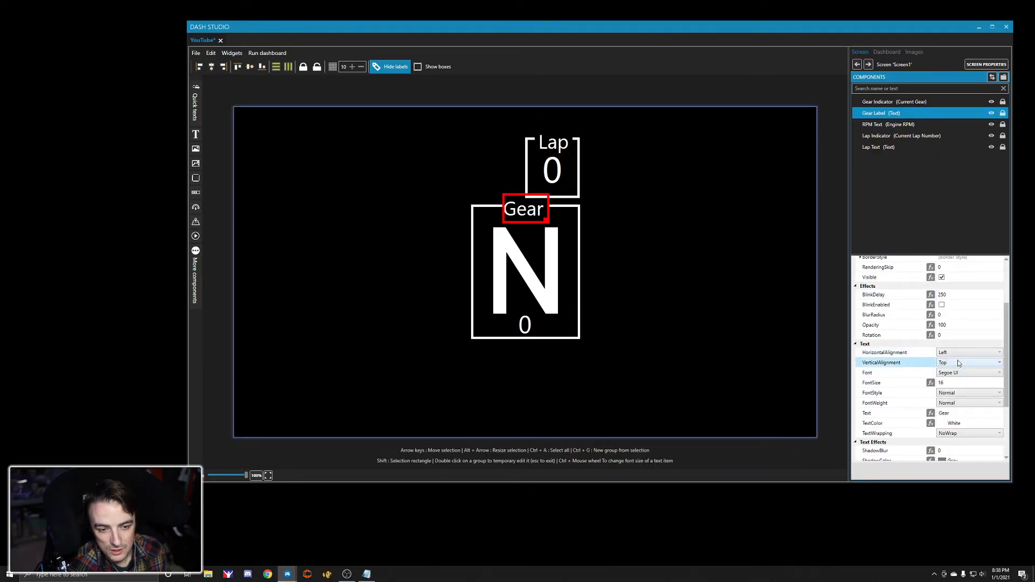
click(957, 357)
click(958, 355)
click(958, 355)
click(950, 372)
Step: Align the Lap Text and Lap Indicator boxes on a common horizontal center
click(548, 157)
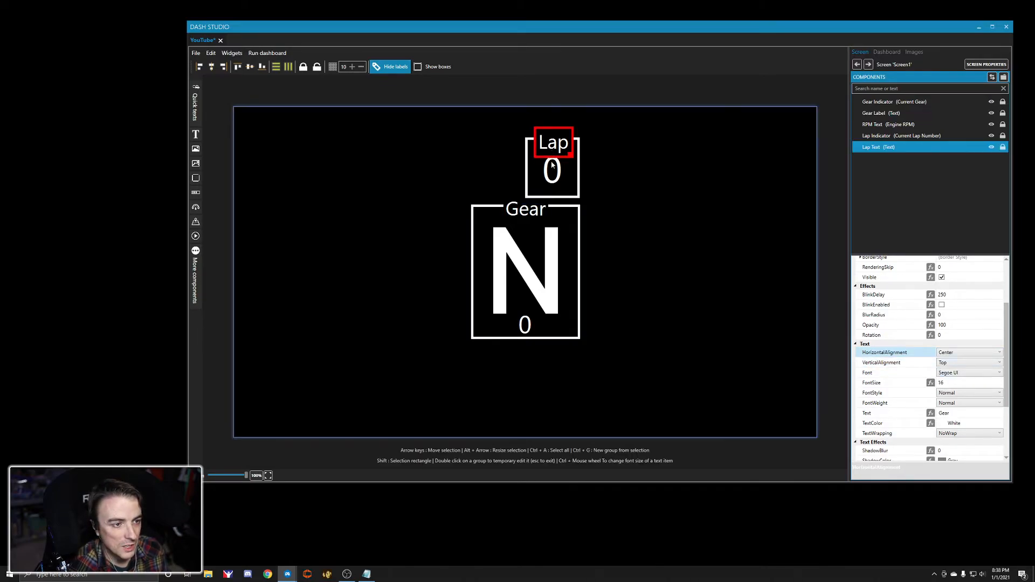
ctrl+click(553, 172)
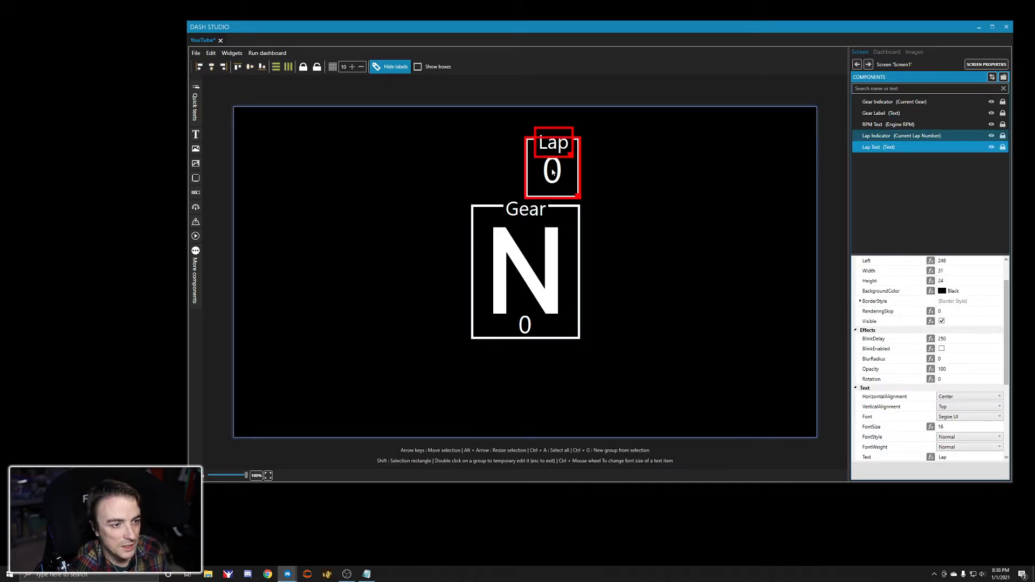
click(212, 67)
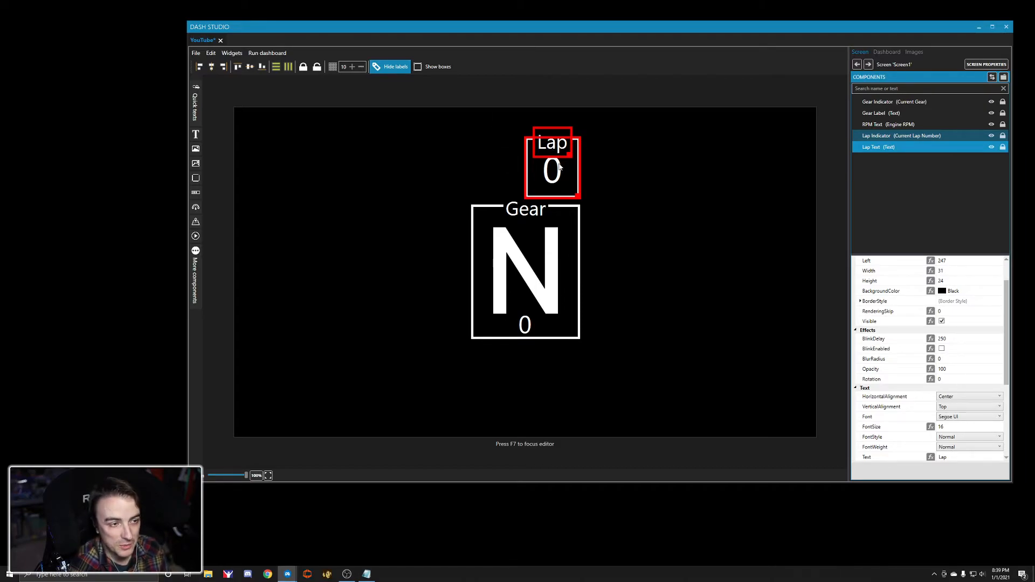
Step: Align the Gear Indicator, Gear Label and RPM Text boxes on a common horizontal center
click(558, 184)
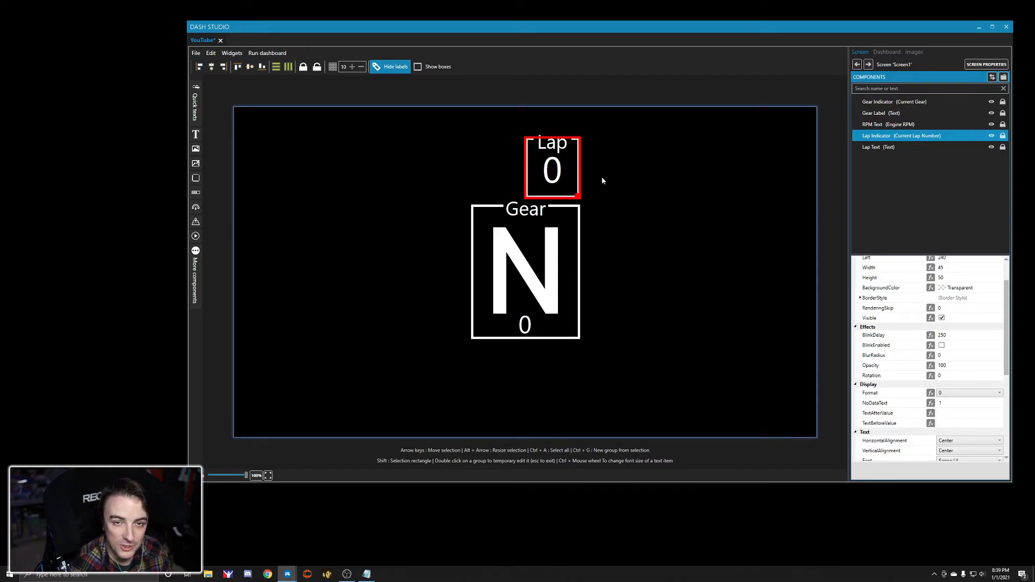
click(543, 263)
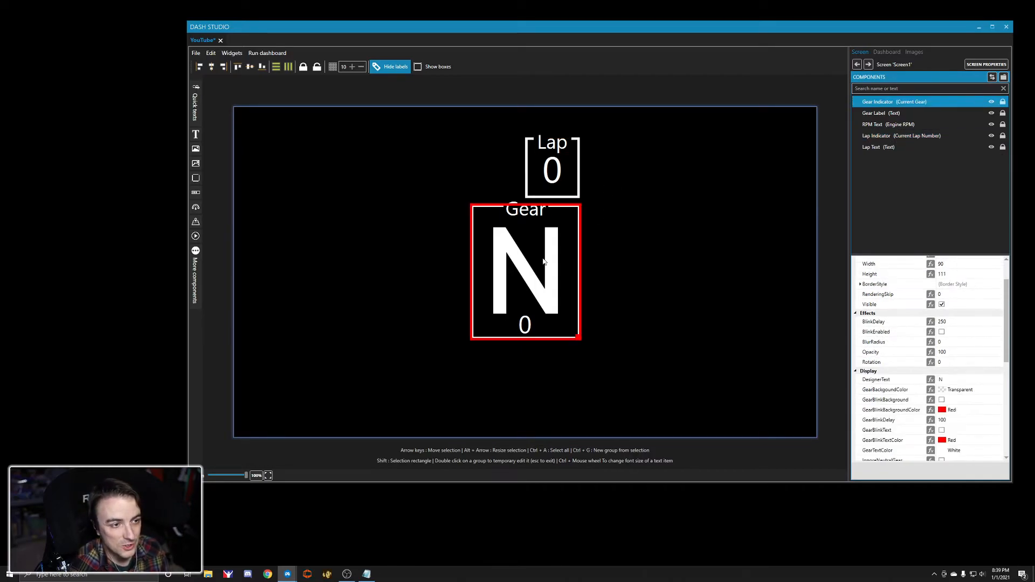
ctrl+click(536, 218)
ctrl+click(525, 325)
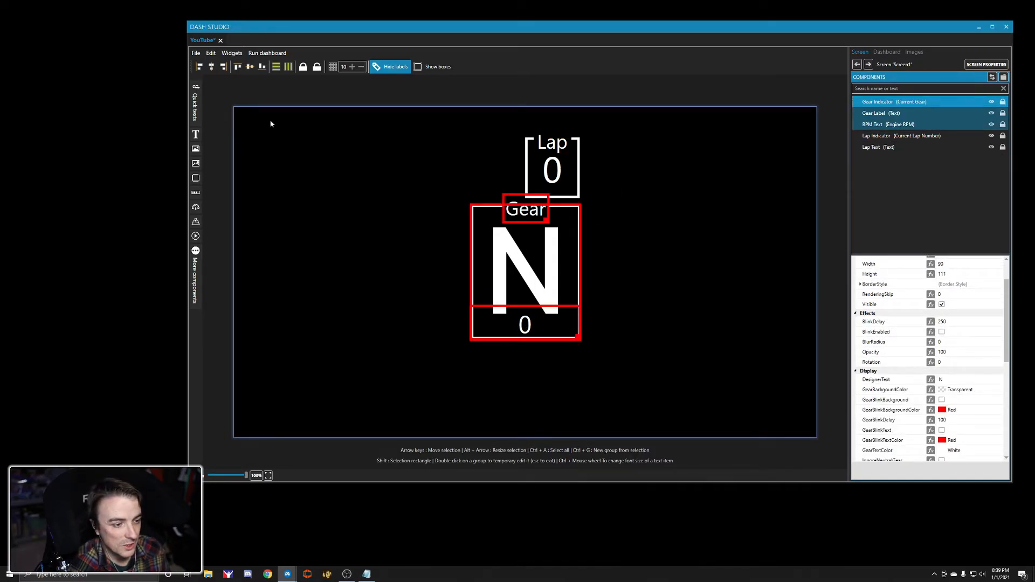
click(221, 68)
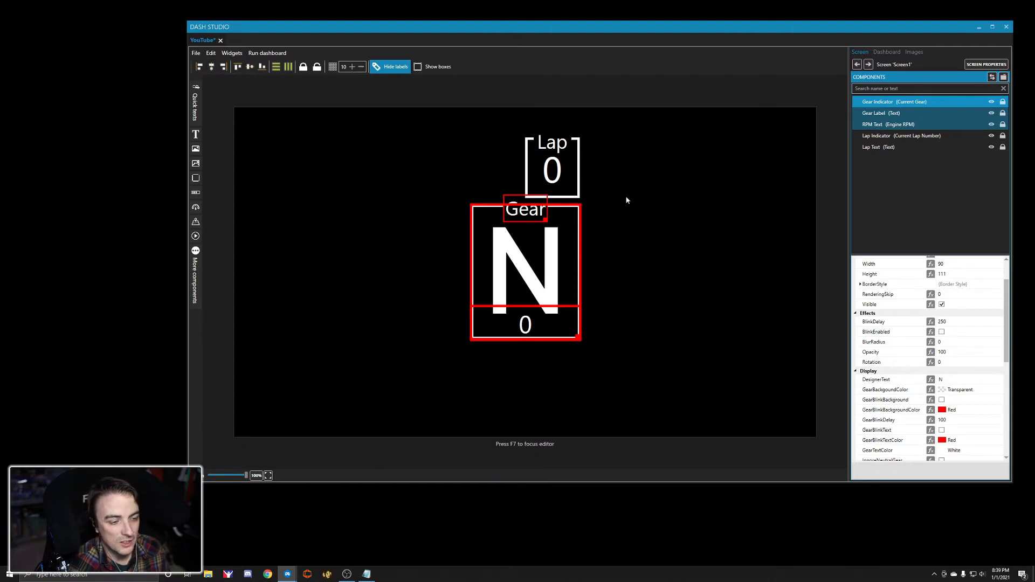
key(F7)
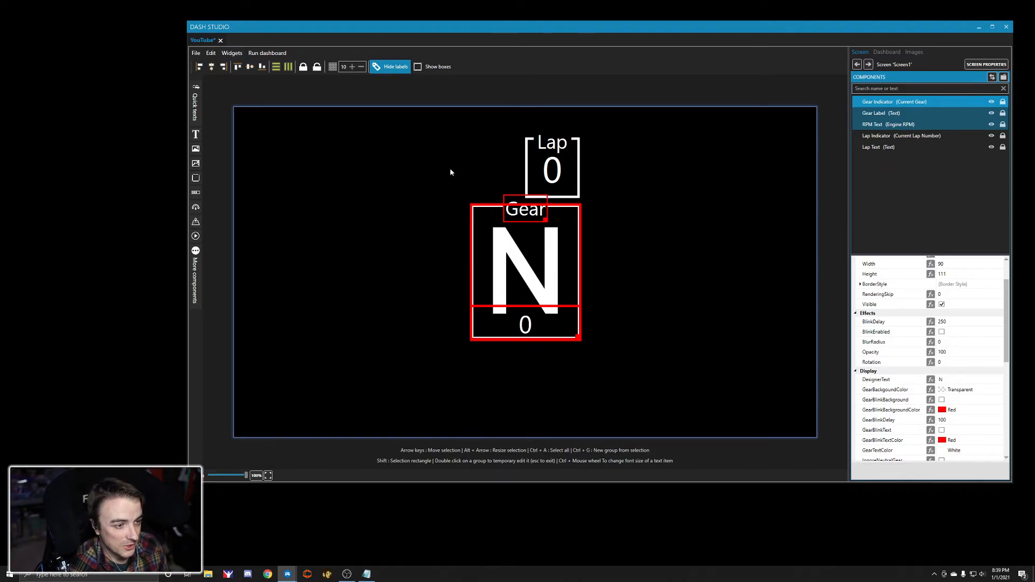
Step: Add the Race Position quick text from the Race group and place it in the empty area left of the Lap Indicator
click(196, 105)
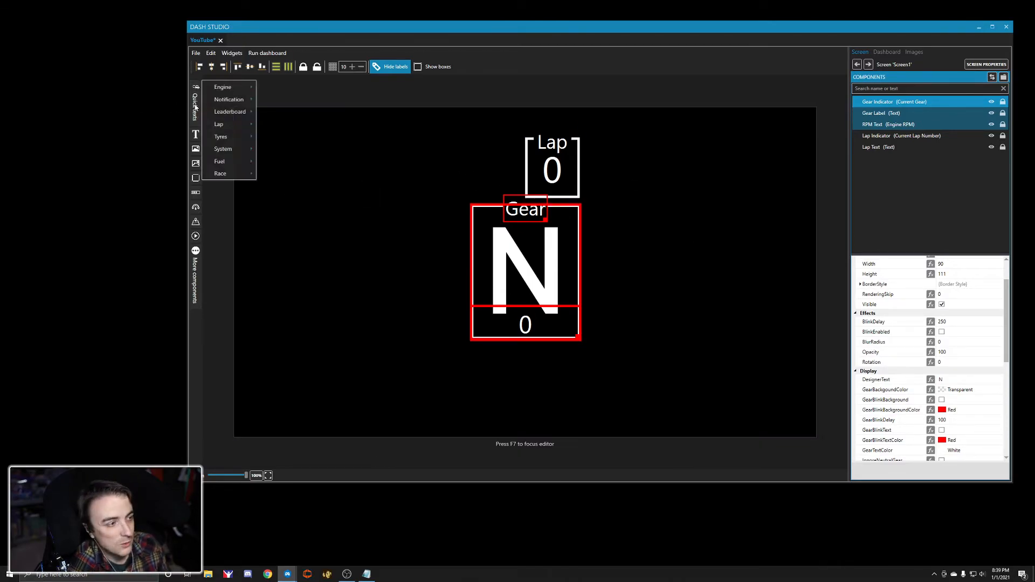
mouse_move(213, 102)
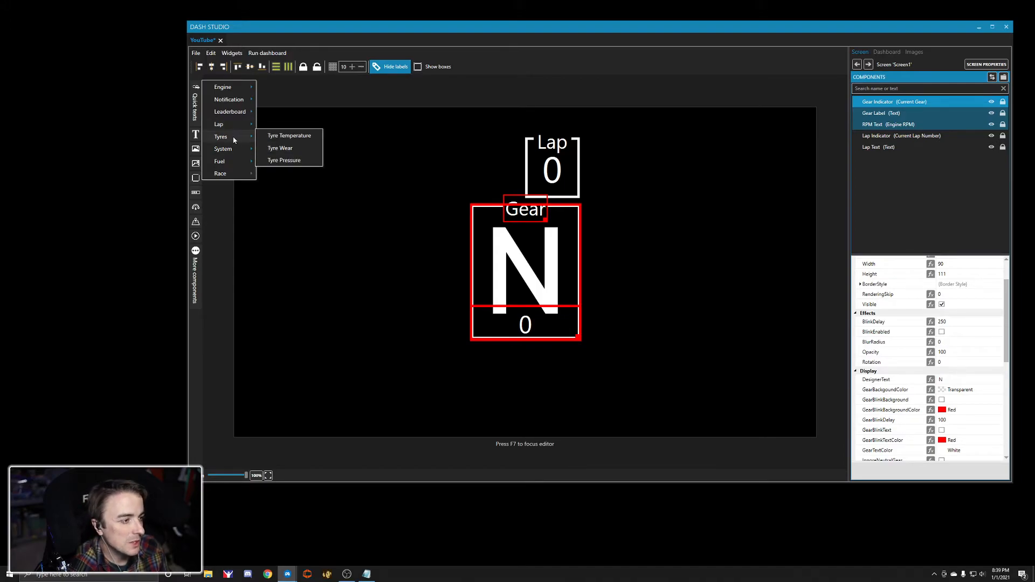
mouse_move(232, 146)
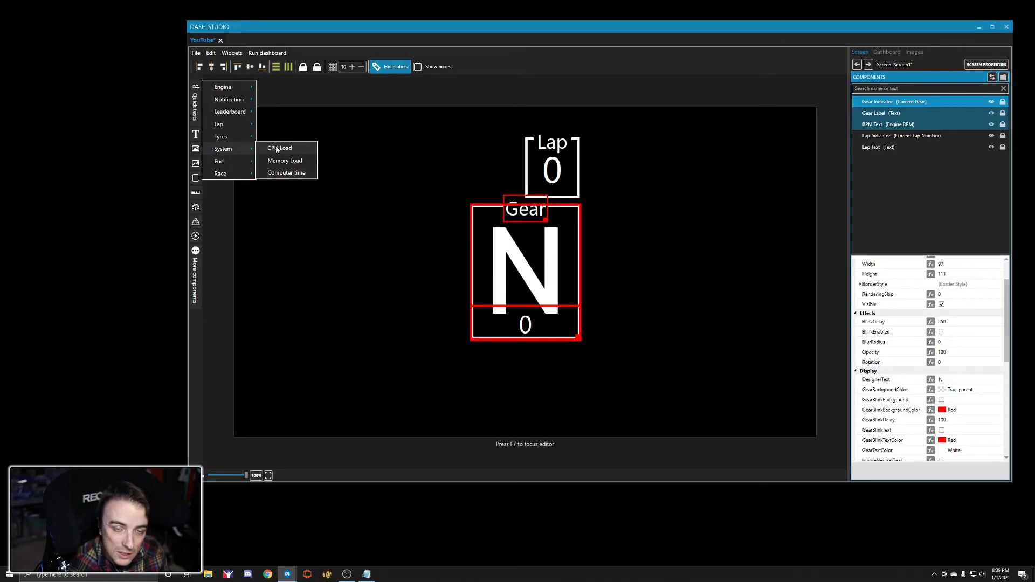
mouse_move(223, 163)
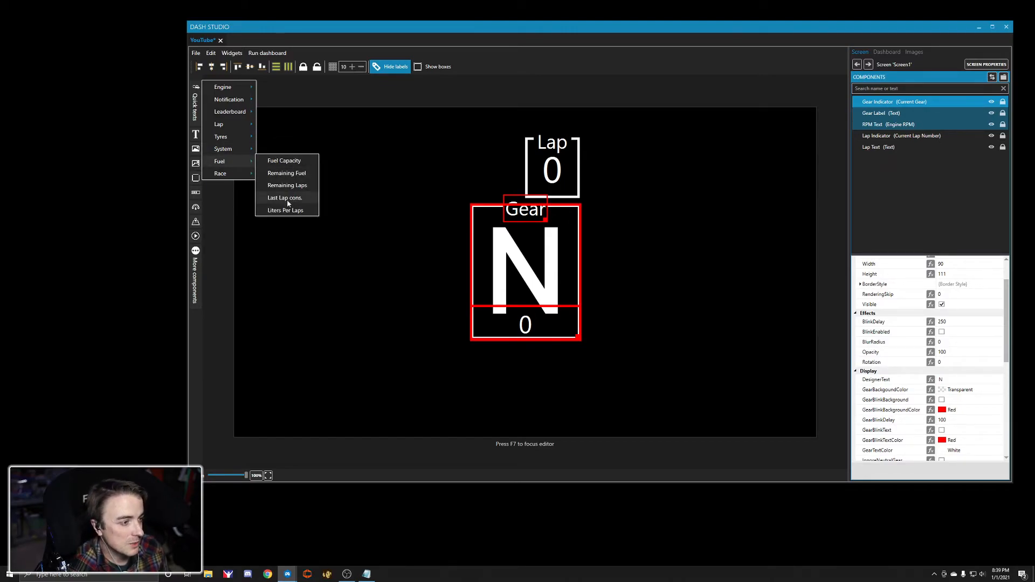
mouse_move(247, 175)
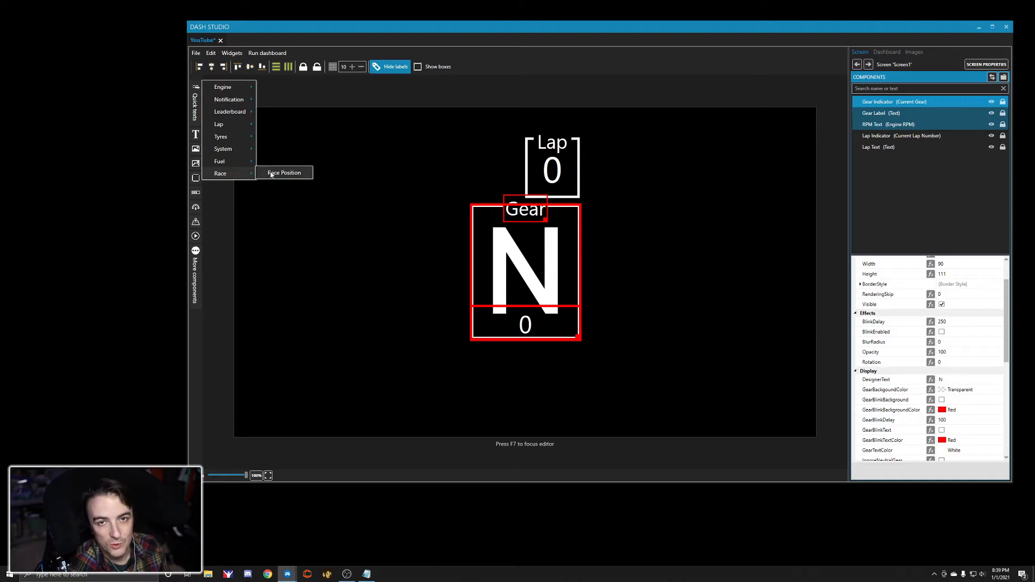
click(271, 173)
drag(279, 178, 403, 179)
Step: Set the font size of the race position text to 30
click(554, 171)
click(402, 175)
scroll(951, 397, down, 5)
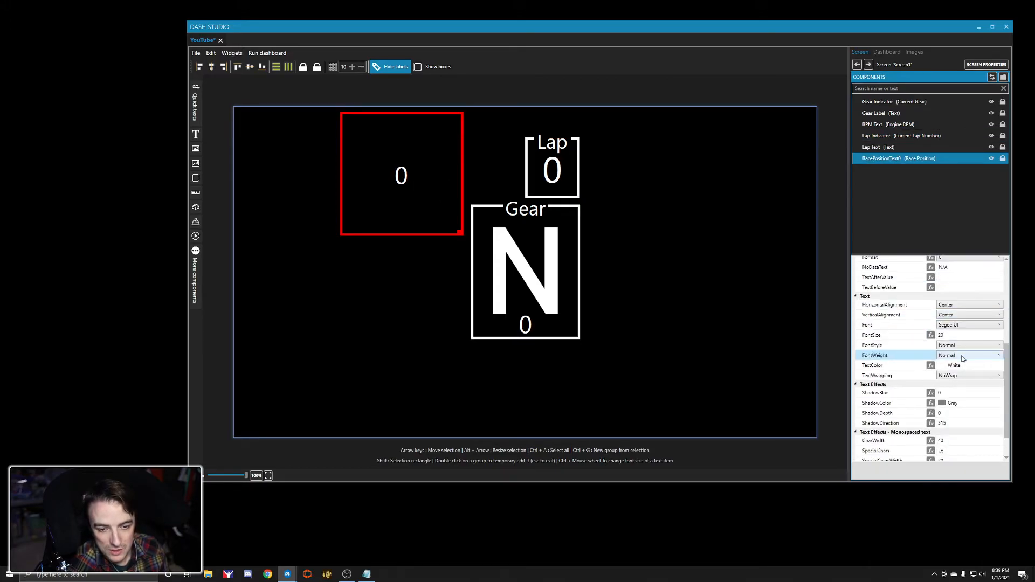
scroll(955, 369, up, 1)
click(957, 338)
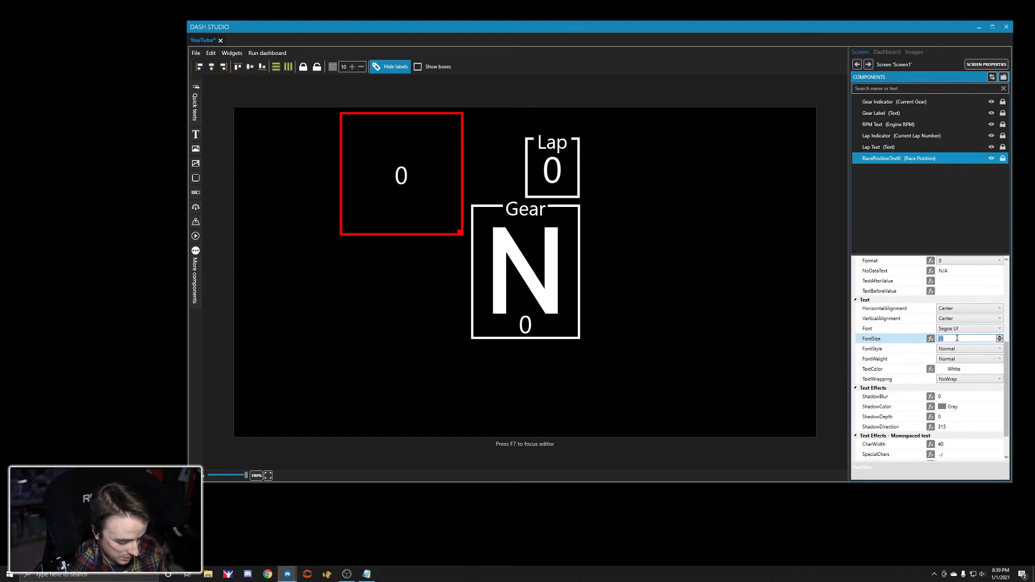
text(30)
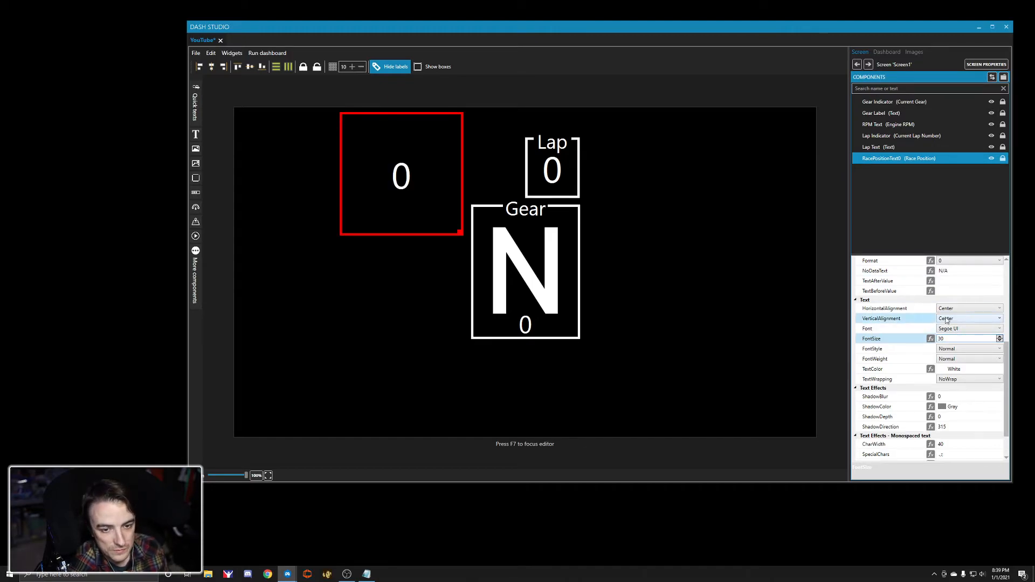
Step: Set the race position box to width 45 and height 50, matching the Lap Indicator
scroll(941, 322, up, 7)
scroll(940, 323, up, 2)
click(579, 167)
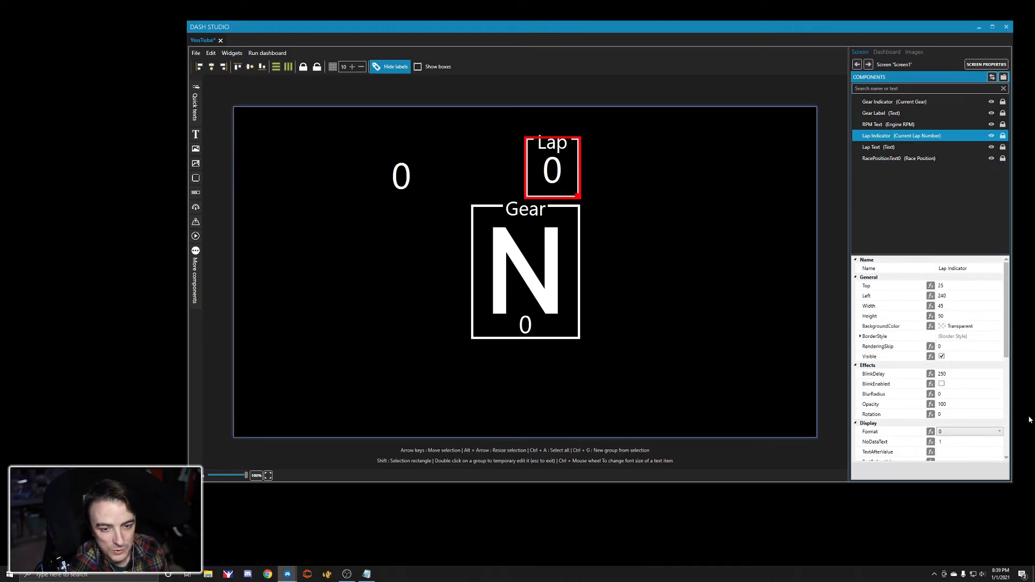
click(952, 307)
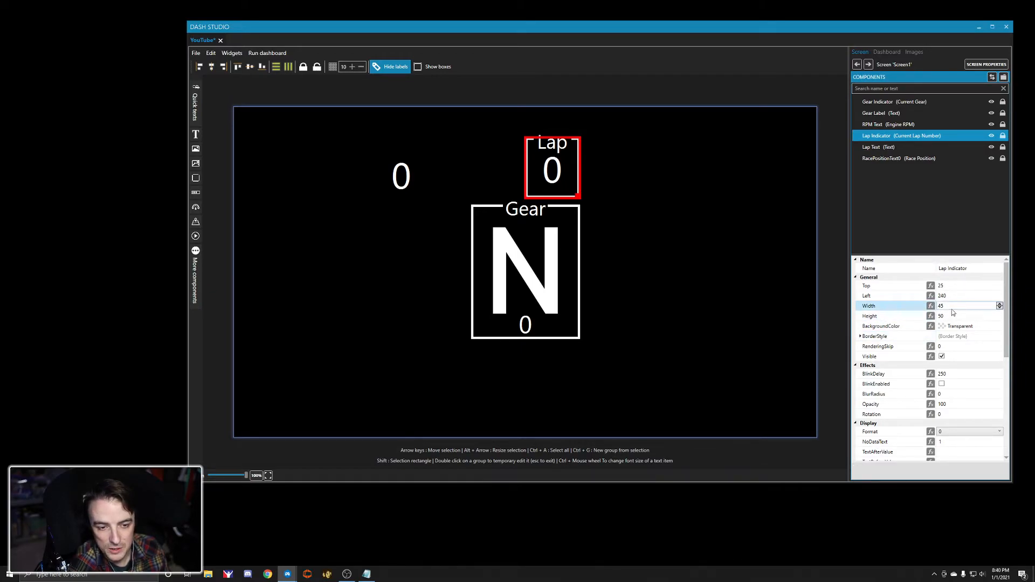
click(425, 180)
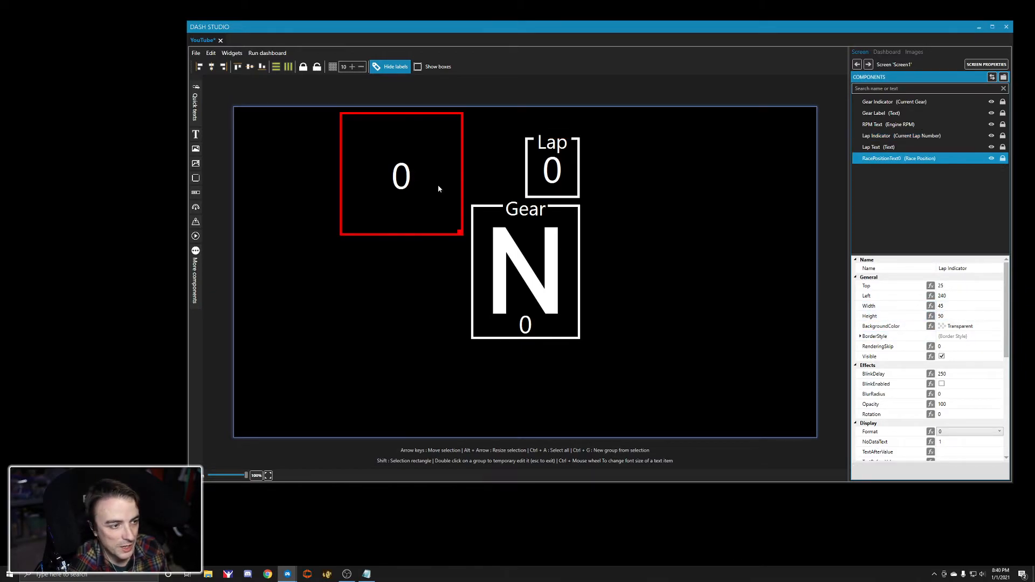
click(952, 304)
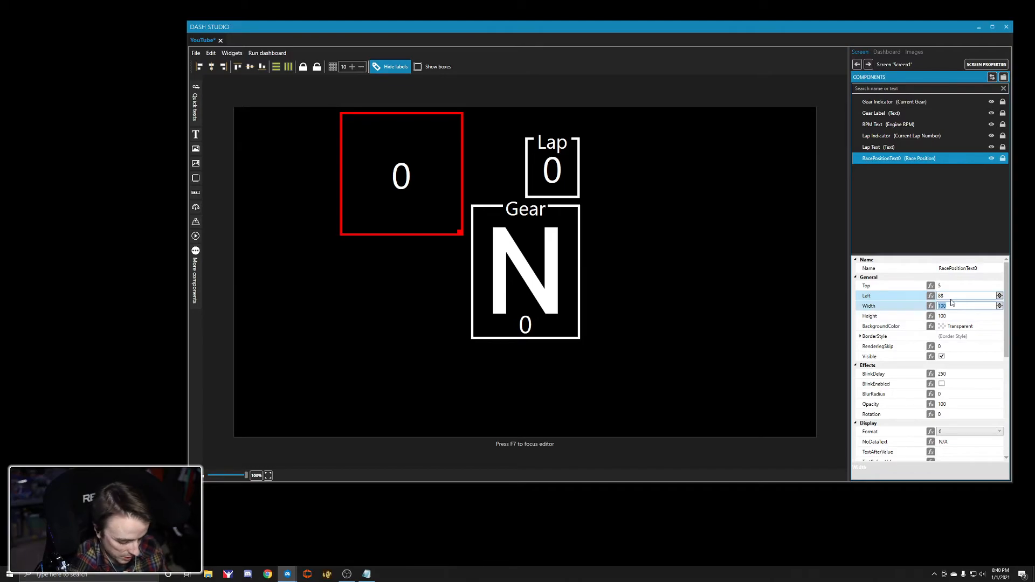
text(45)
key(Tab)
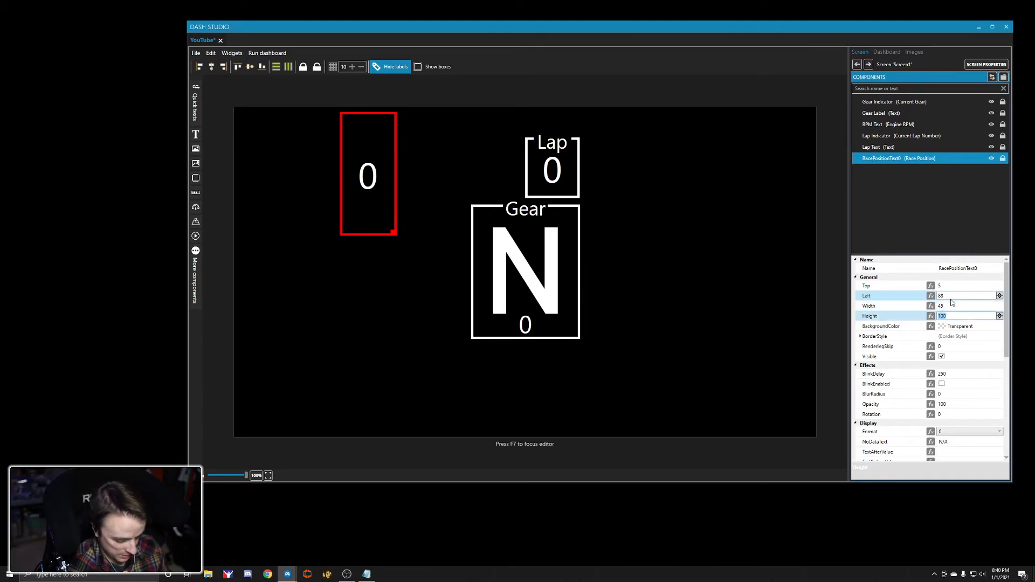
text(50)
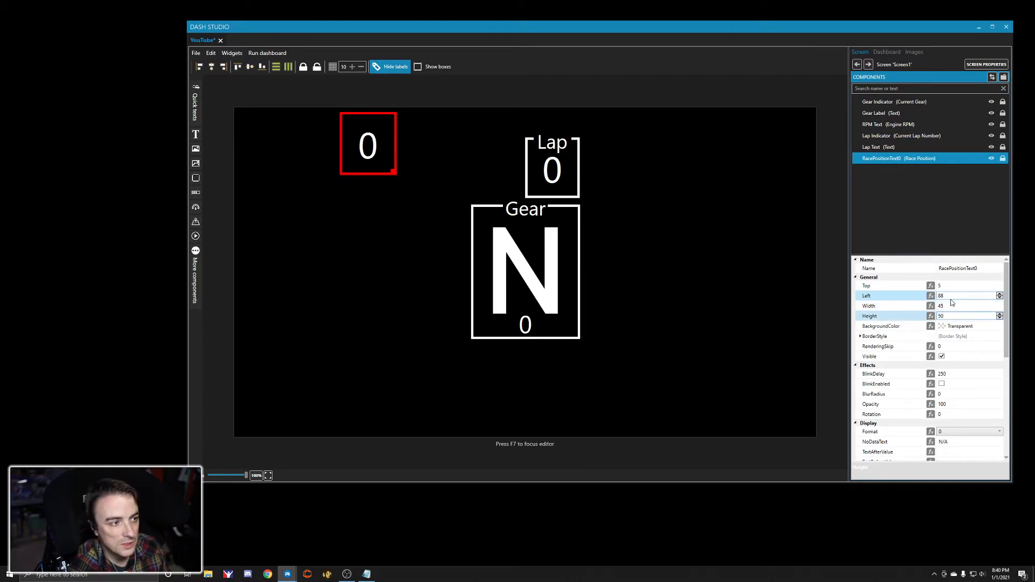
Step: Give the race position box a border of 2 on all sides
click(859, 336)
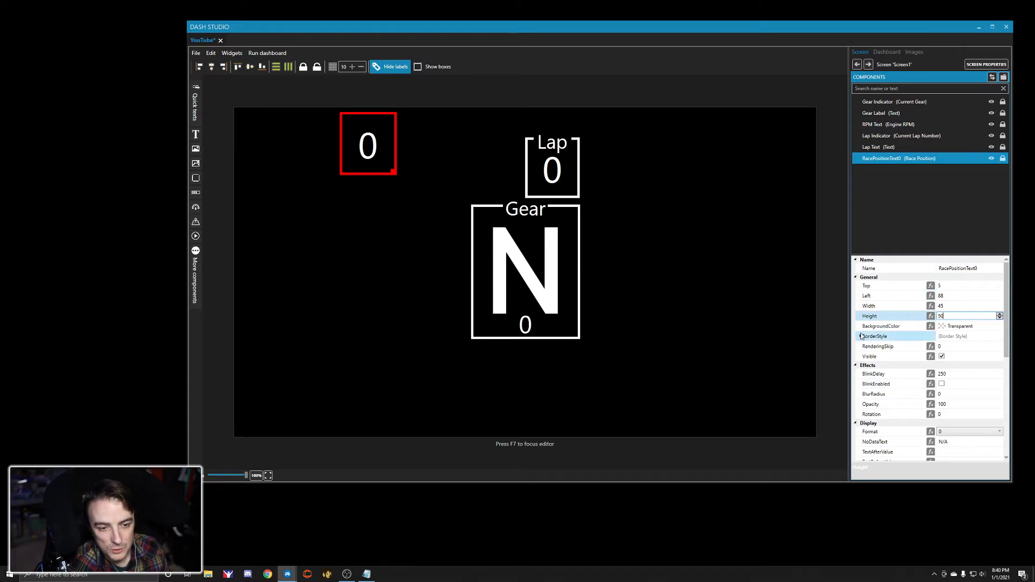
click(970, 345)
click(1000, 344)
click(999, 344)
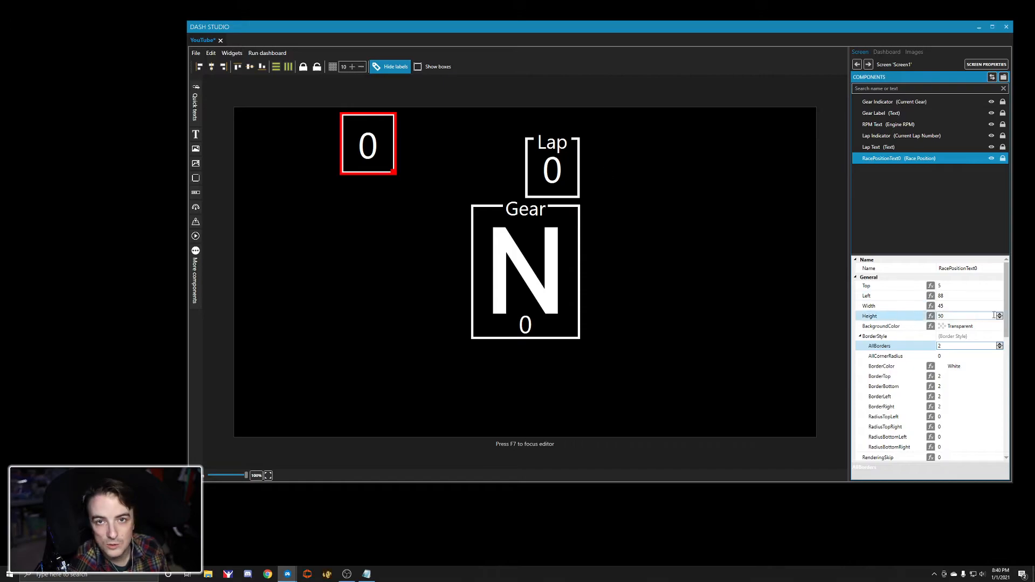
Step: Try an all-corner radius of 26 on the race position box's border, and reset the radius to 0
click(973, 356)
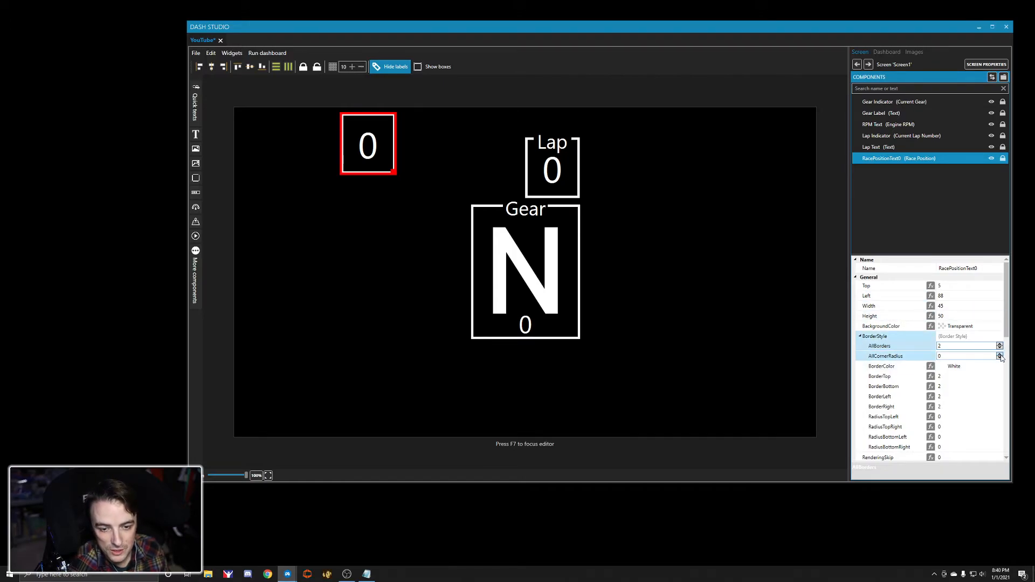
click(1000, 354)
click(1000, 354)
click(1000, 354)
click(1000, 355)
click(999, 354)
click(1000, 355)
click(1000, 354)
click(999, 355)
click(999, 355)
click(1000, 355)
click(1000, 354)
click(1000, 354)
click(999, 354)
click(1000, 355)
click(1000, 354)
click(999, 354)
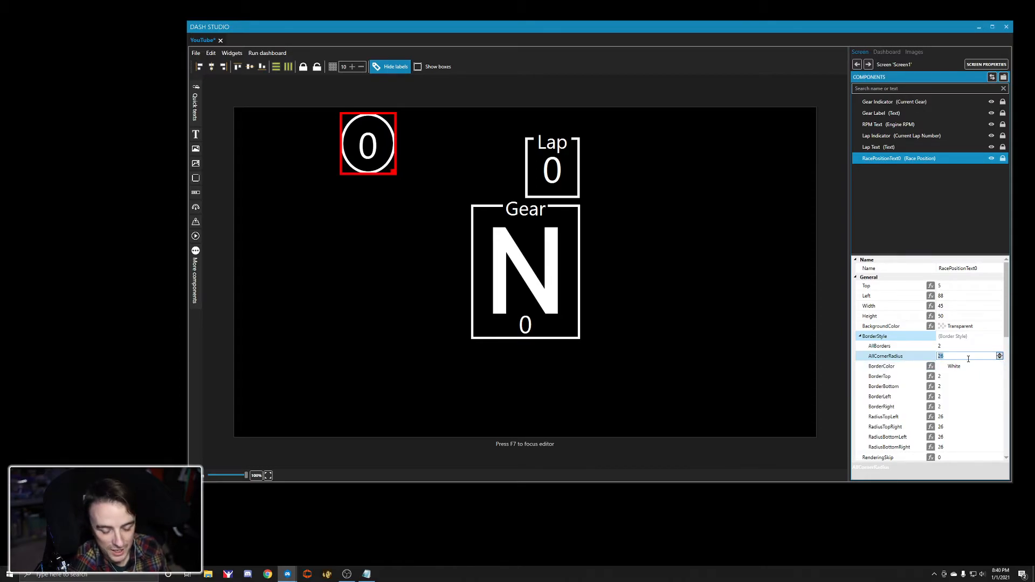
text(0)
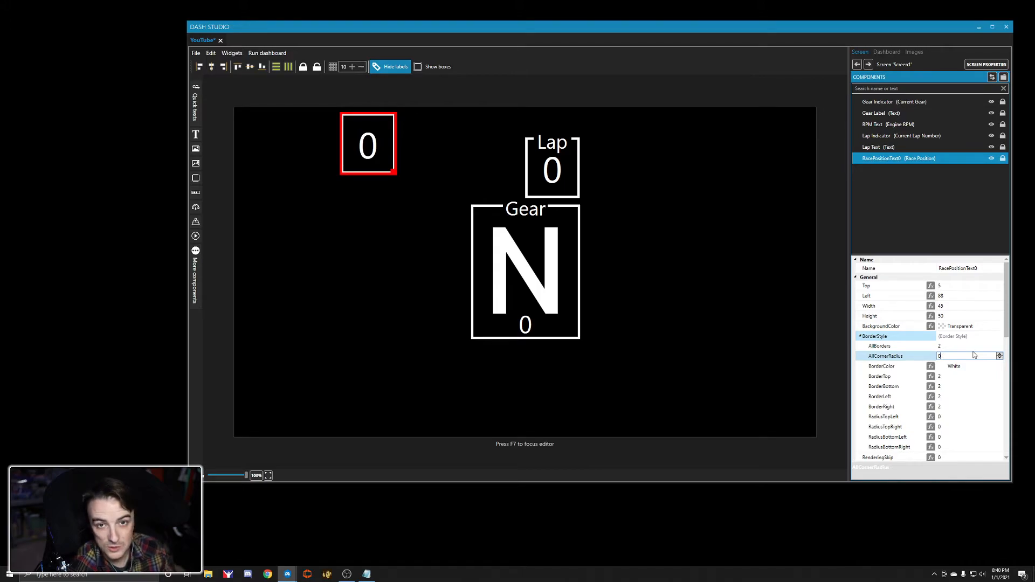
Step: Move the race position box directly beside the Lap Indicator, on its left, with top 25 and left 193
drag(370, 167, 499, 190)
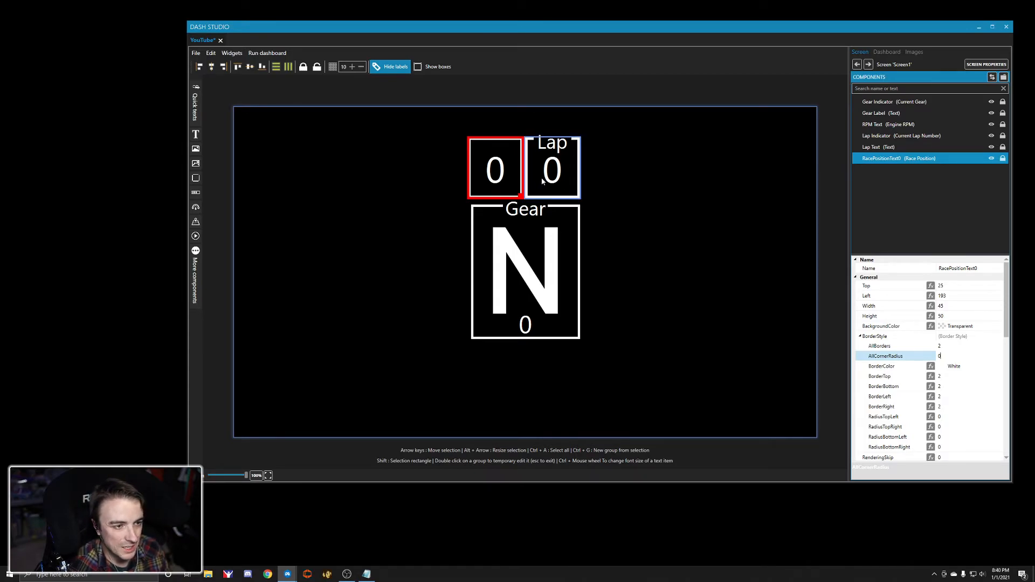
Step: Set the Gear Indicator's width to 95
click(568, 245)
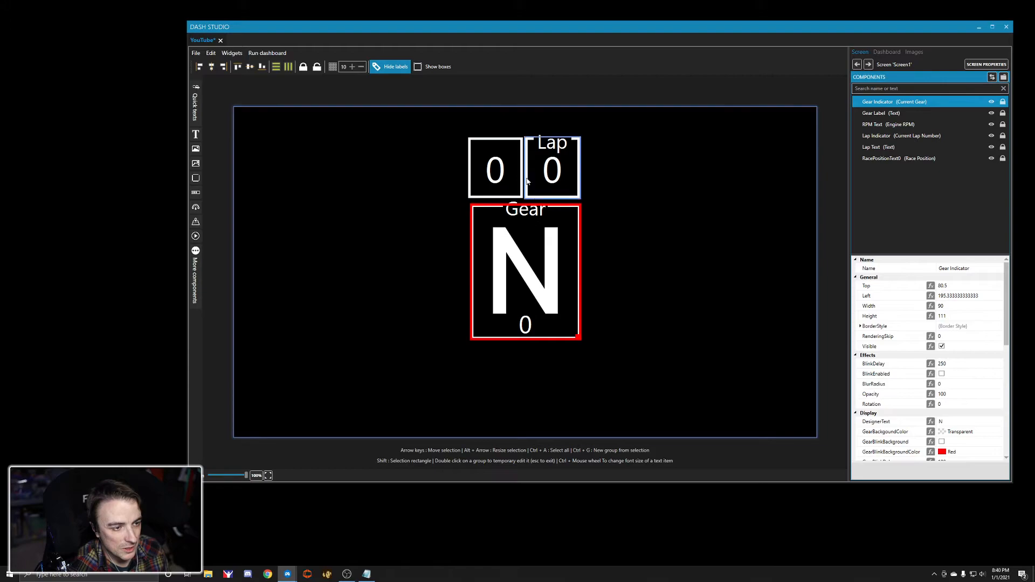
click(961, 306)
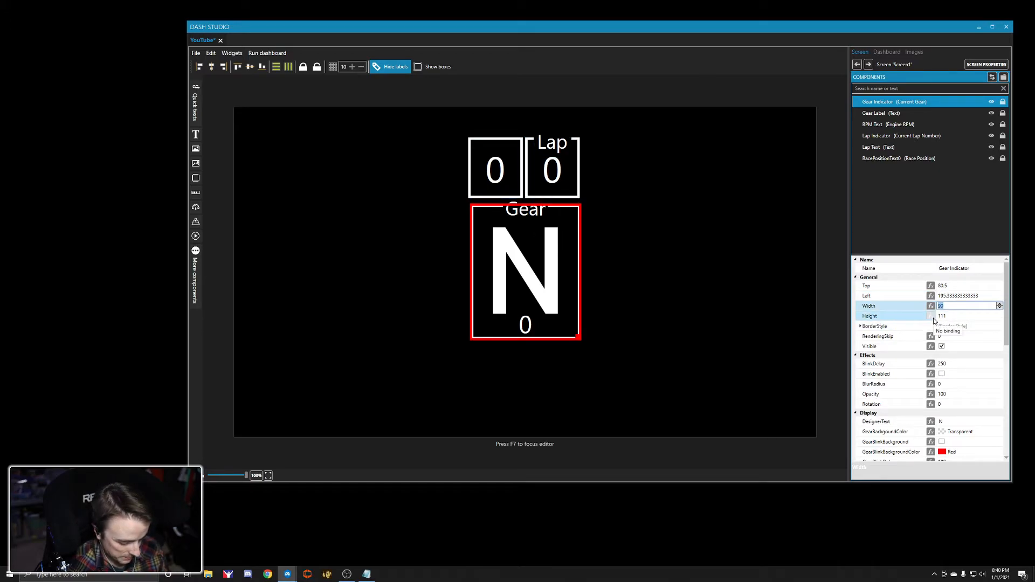
text(95)
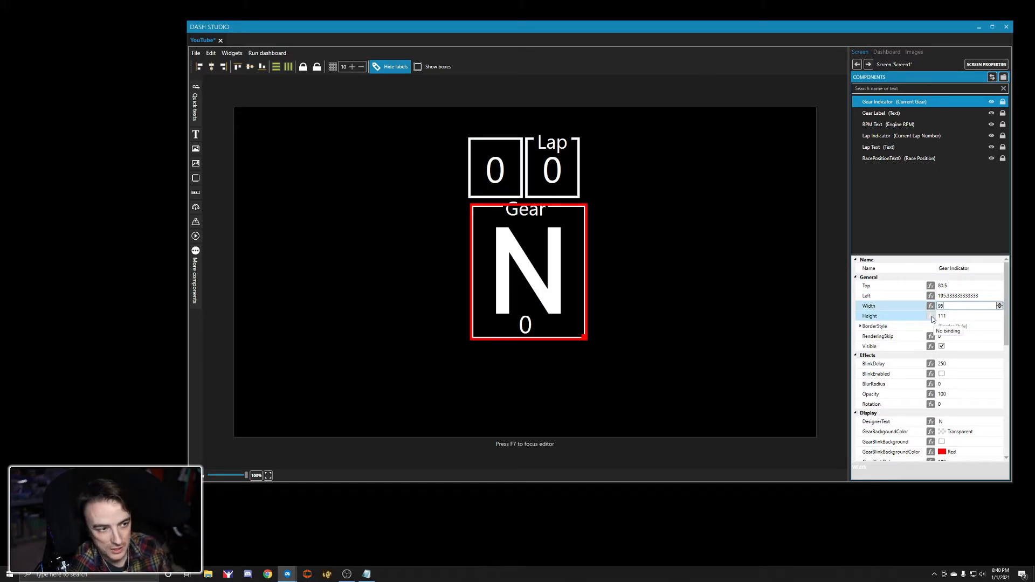
Step: Align the widened Gear Indicator with the Gear Label and RPM Text on a common horizontal center
click(523, 216)
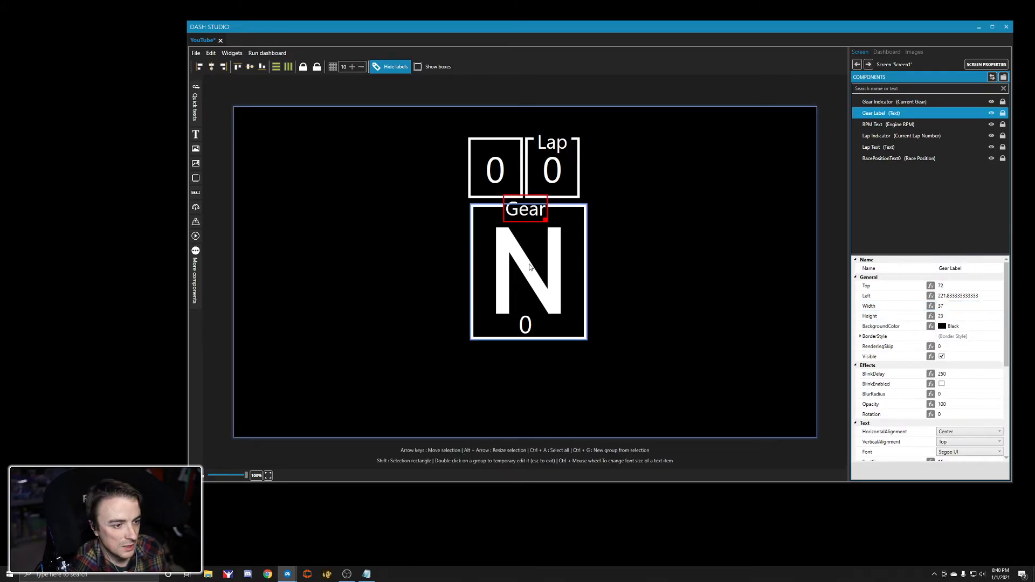
click(528, 228)
ctrl+click(528, 214)
ctrl+click(527, 342)
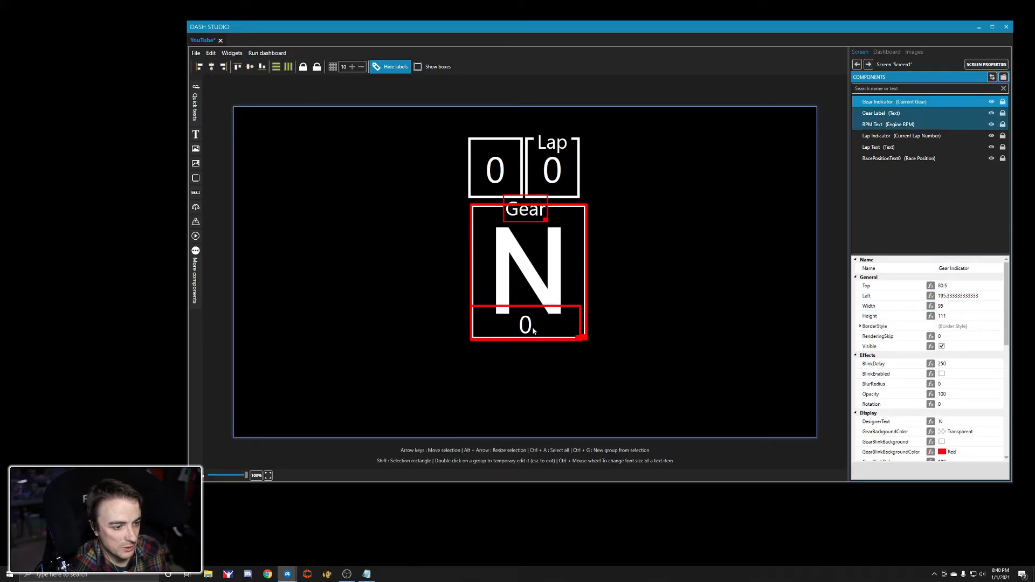
click(211, 67)
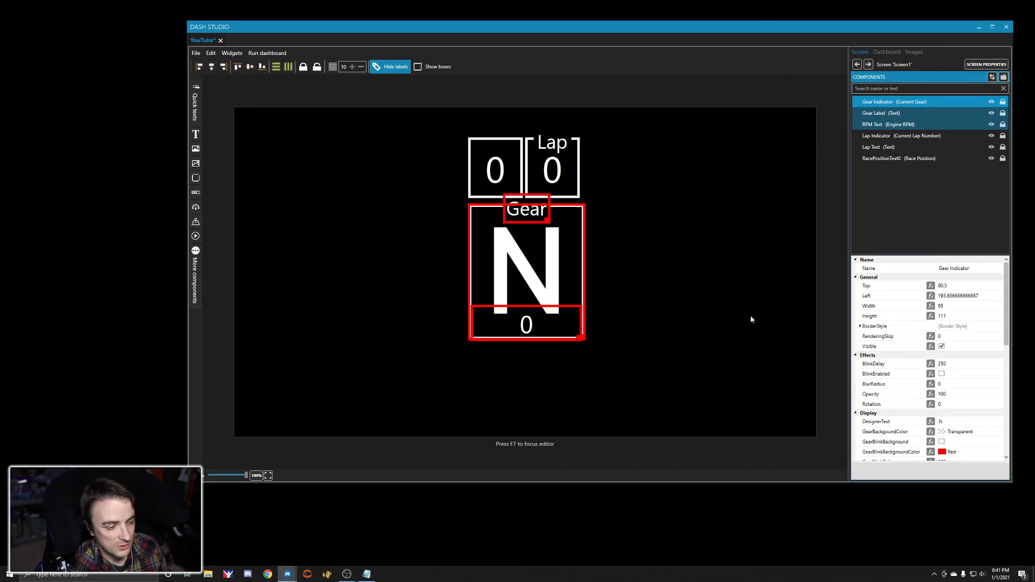
Step: Nudge the Lap Indicator and Lap Text together 4 units right, so the Lap Indicator's left is 244
click(555, 171)
ctrl+click(562, 153)
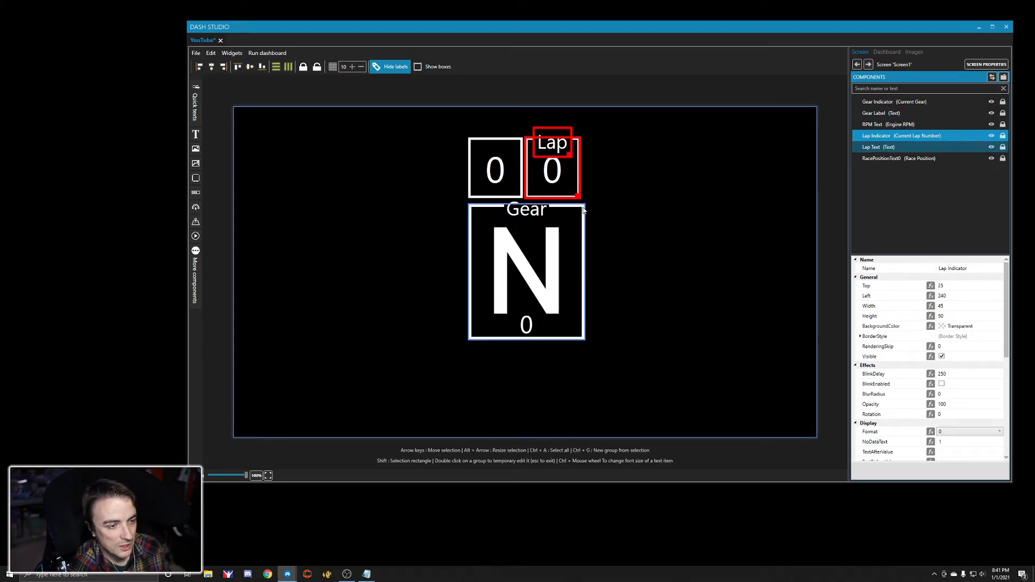
key(Right)
key(Right)
key(Right)
key(Right)
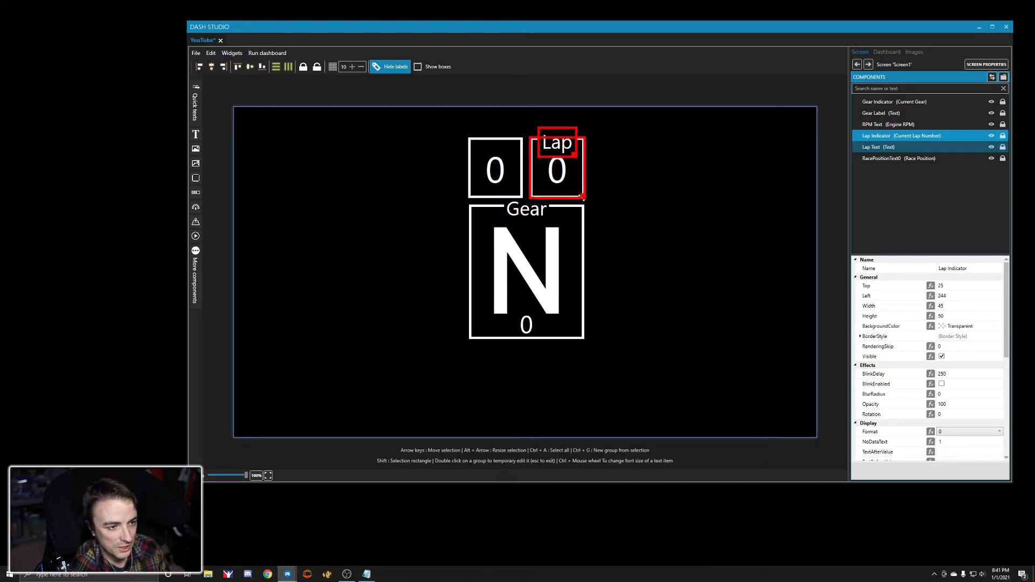
Step: Nudge the race position box right to left 194, lining it up with the Gear Indicator's left edge
click(499, 179)
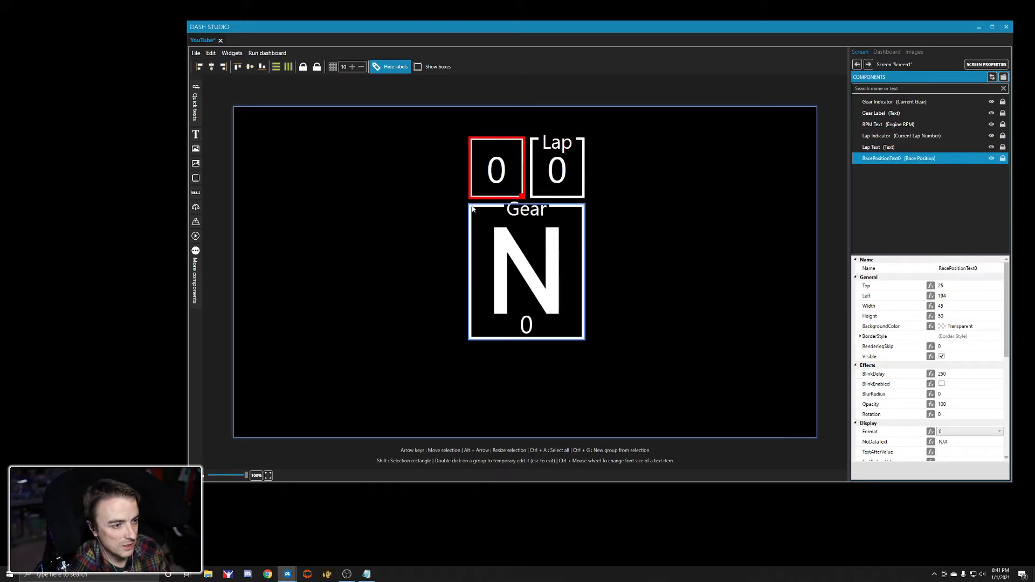
click(493, 248)
click(480, 183)
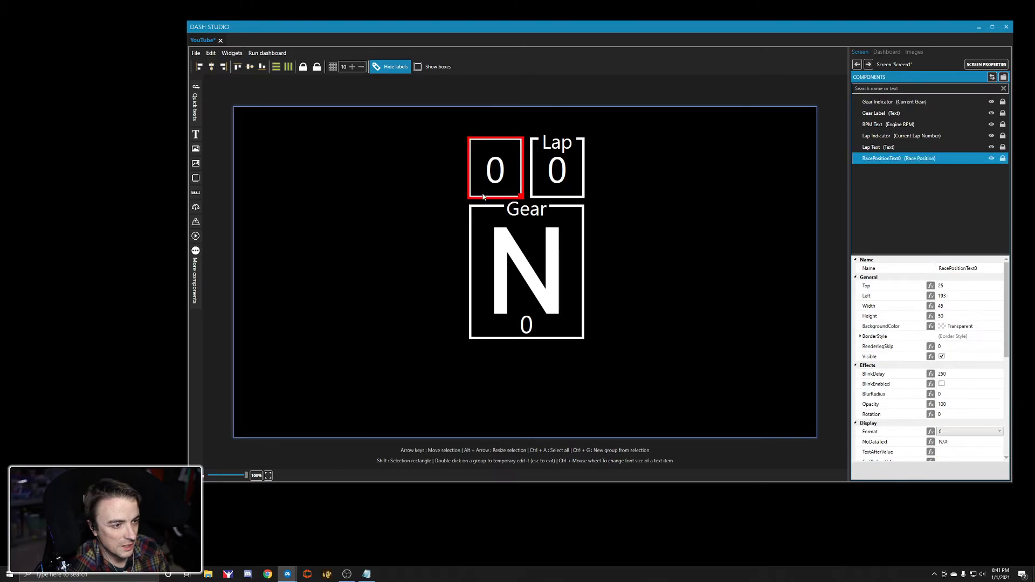
Step: Set the Gear Indicator's left position to 194, matching the race position box
click(478, 218)
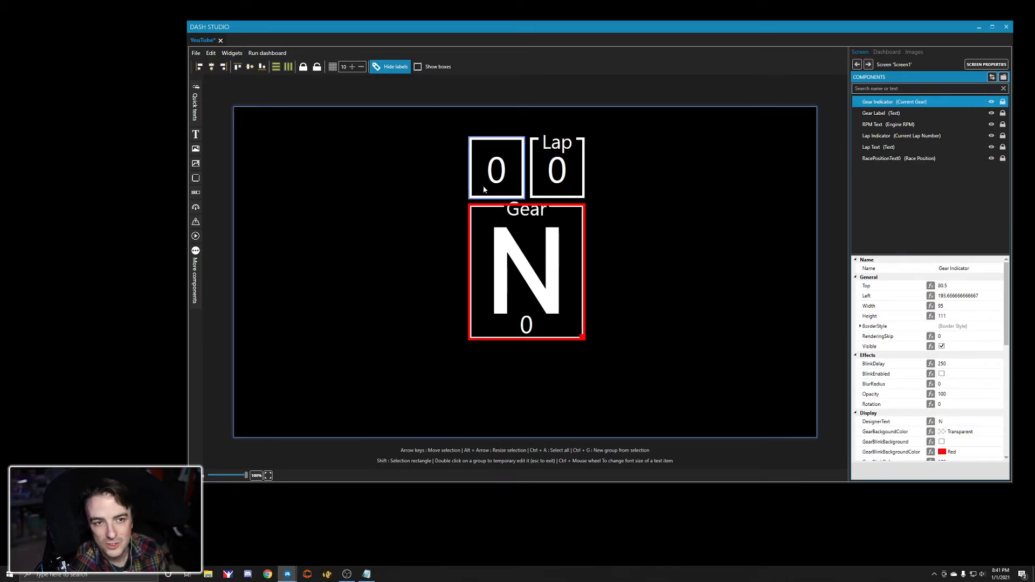
click(952, 285)
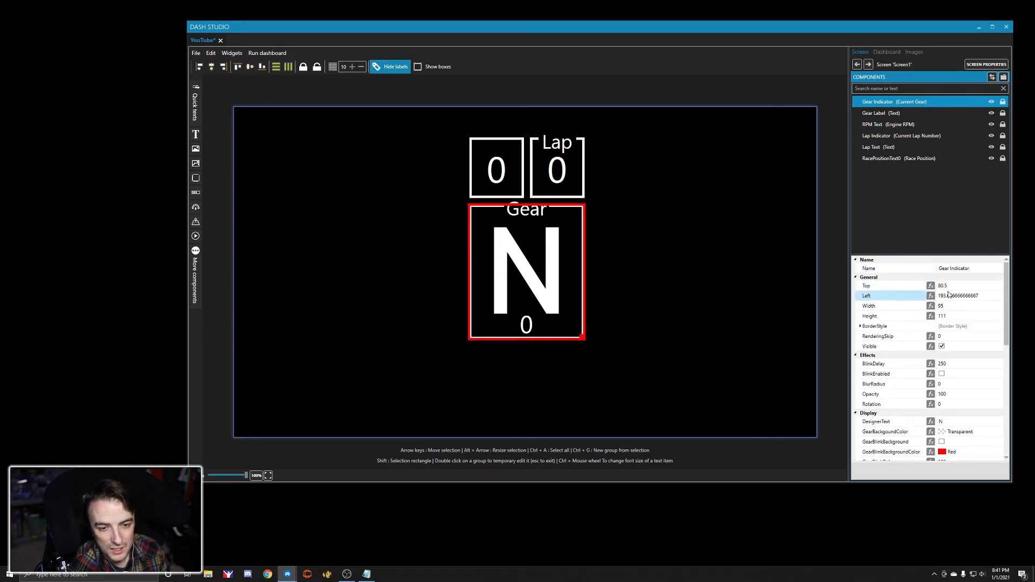
key(Tab)
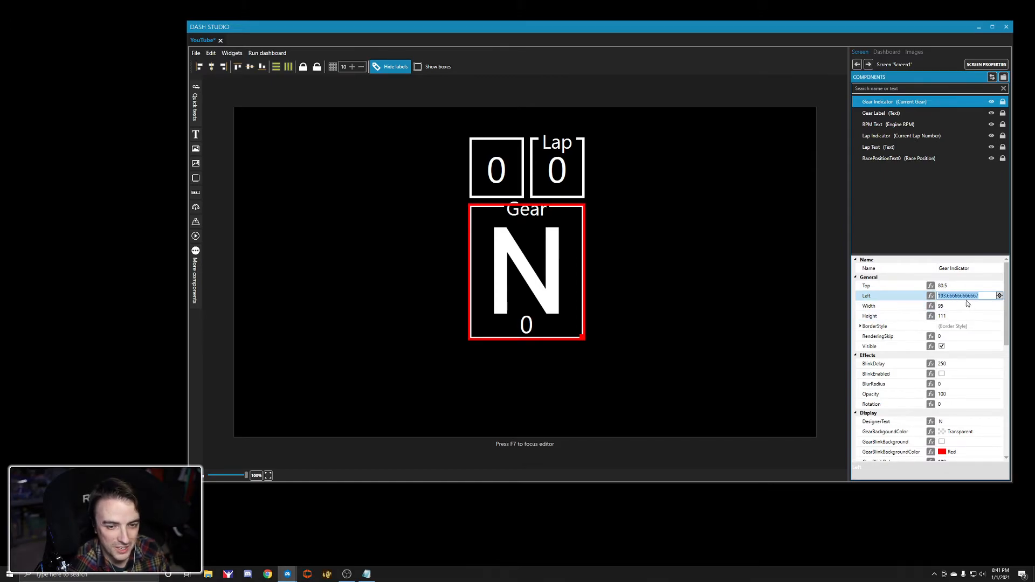
click(510, 174)
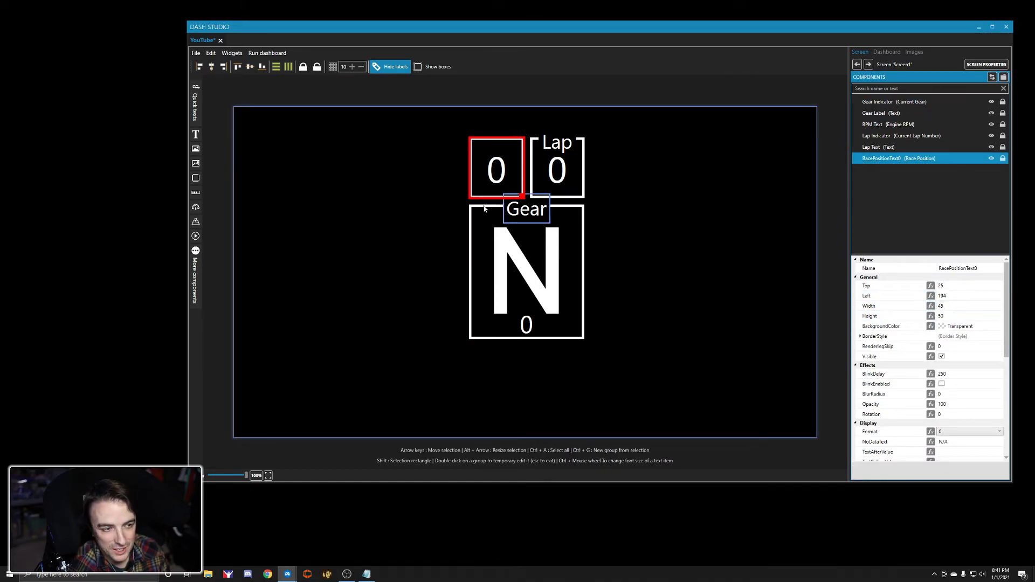
click(503, 242)
click(957, 315)
click(989, 296)
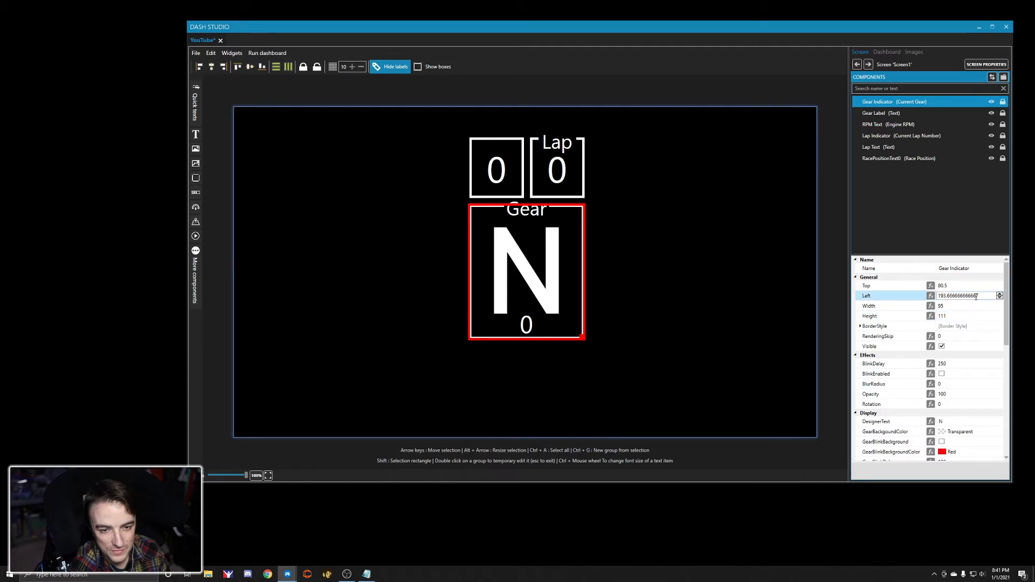
text(194)
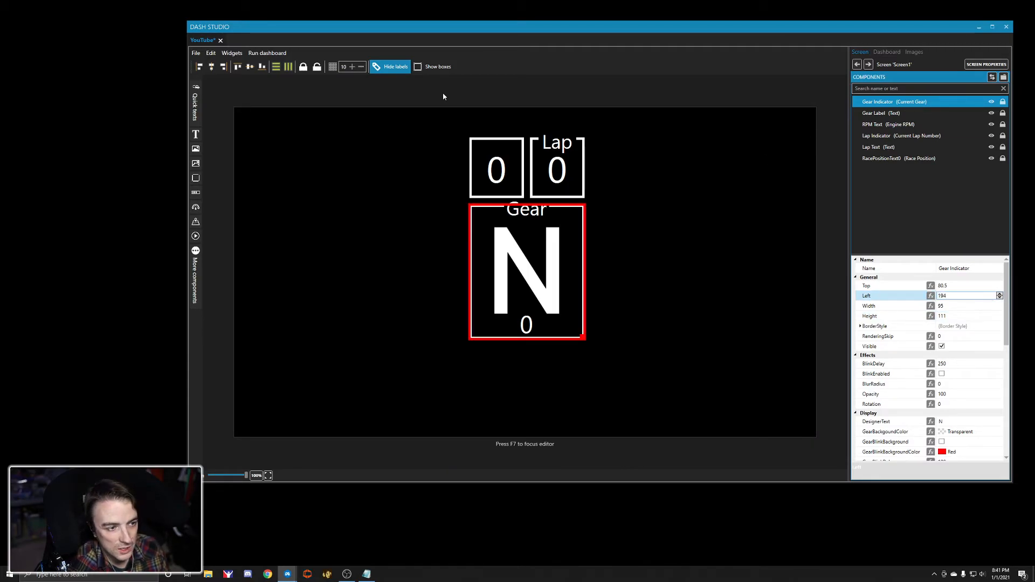
Step: Rename the race position component as Position
click(474, 166)
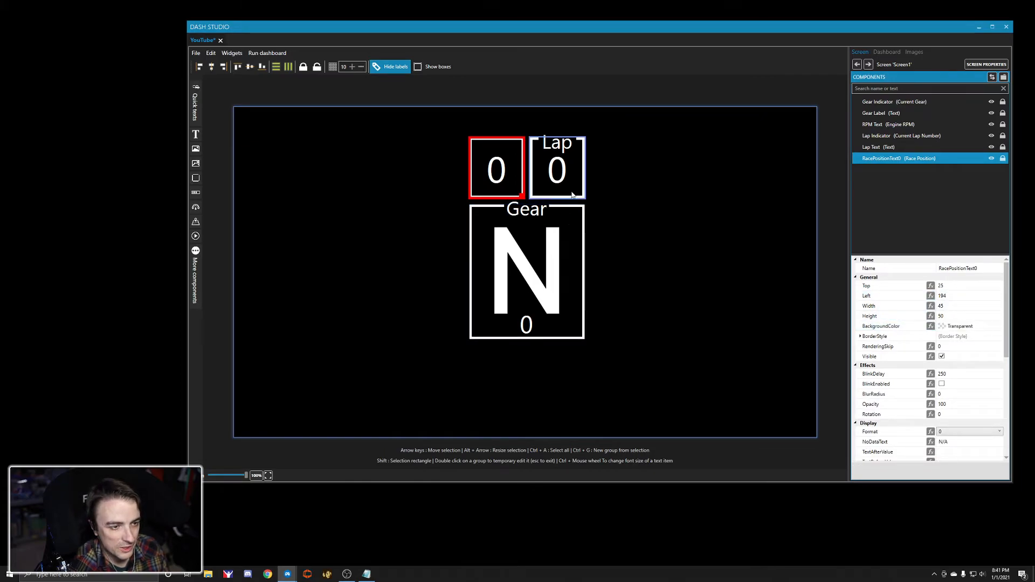
click(959, 268)
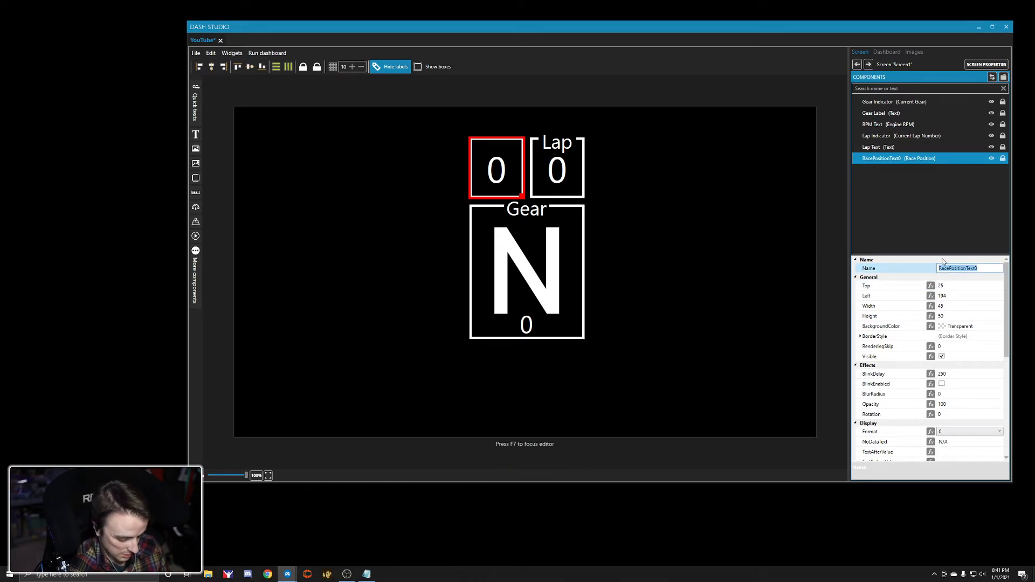
text(Position)
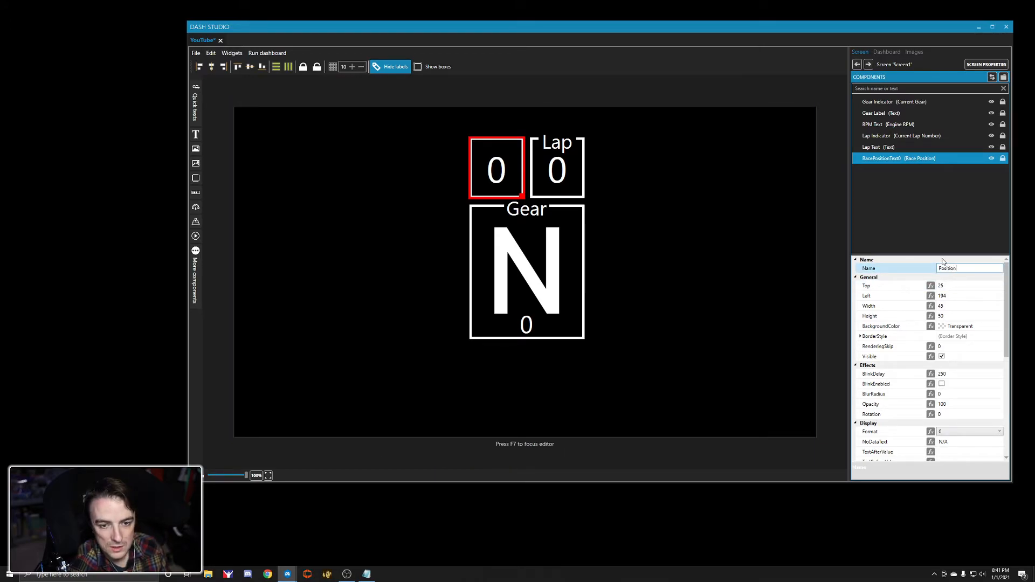
key(Return)
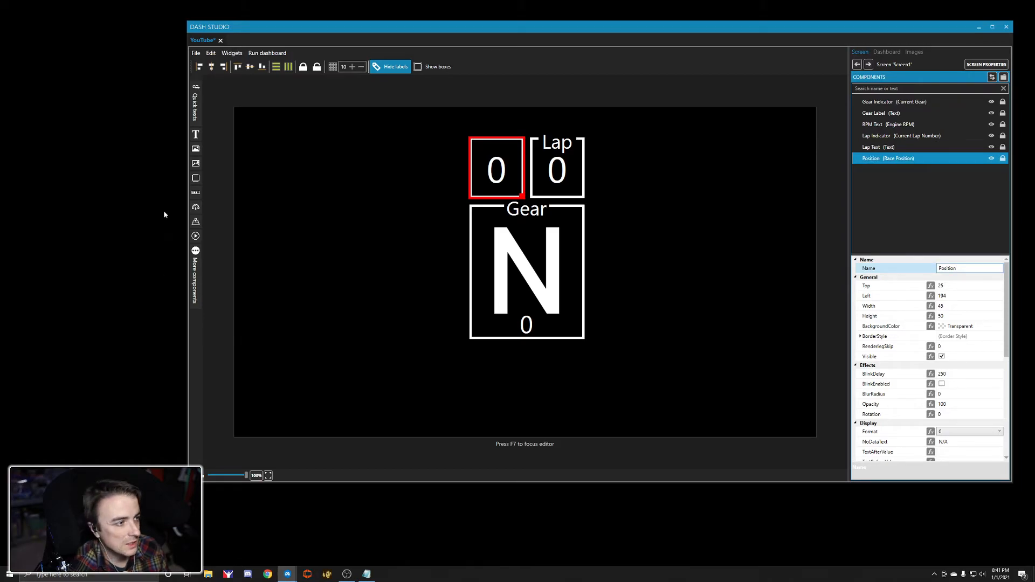
Step: Add a text component reading "Pos" with font size 16
click(195, 135)
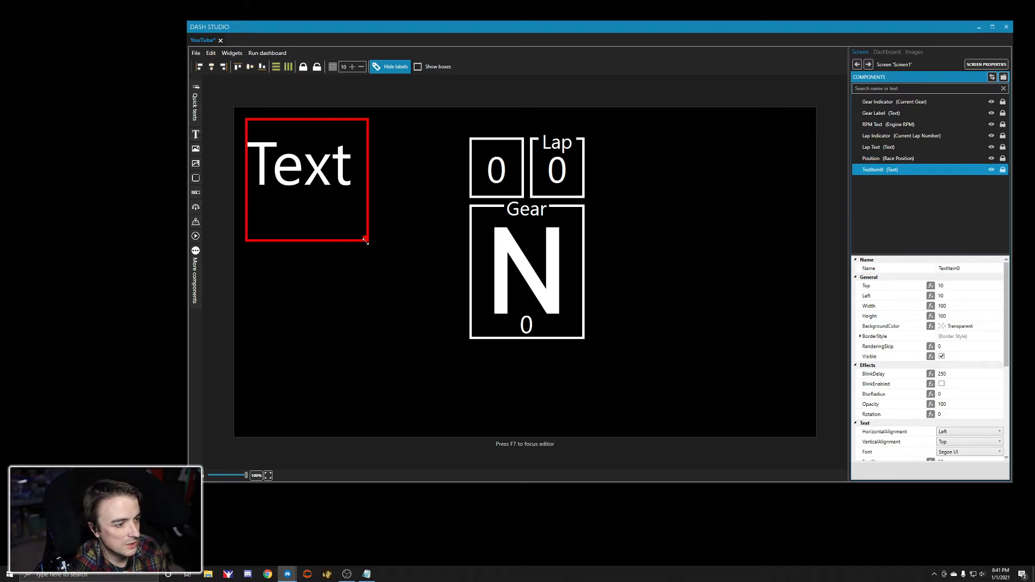
scroll(953, 324, down, 5)
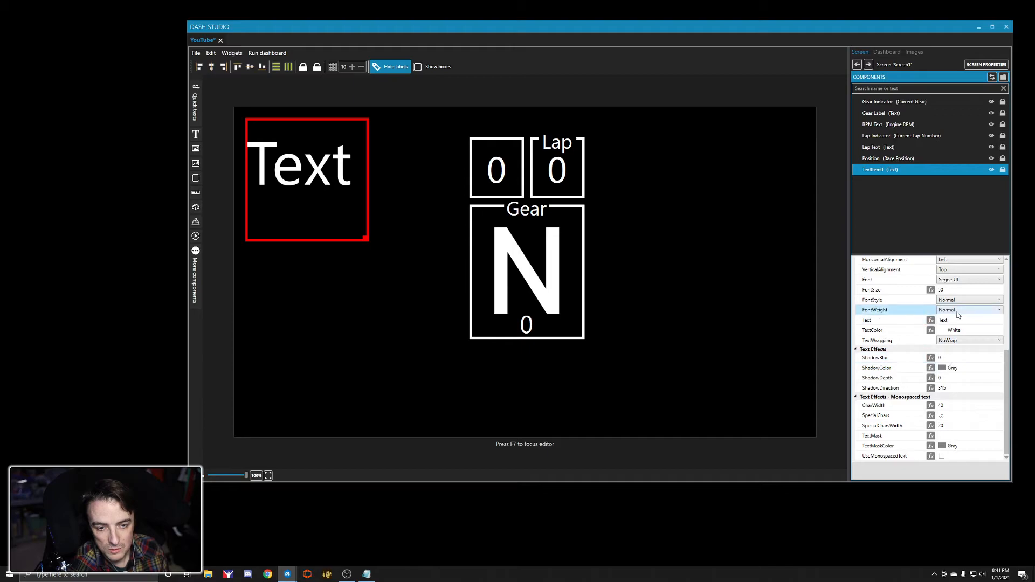
click(953, 290)
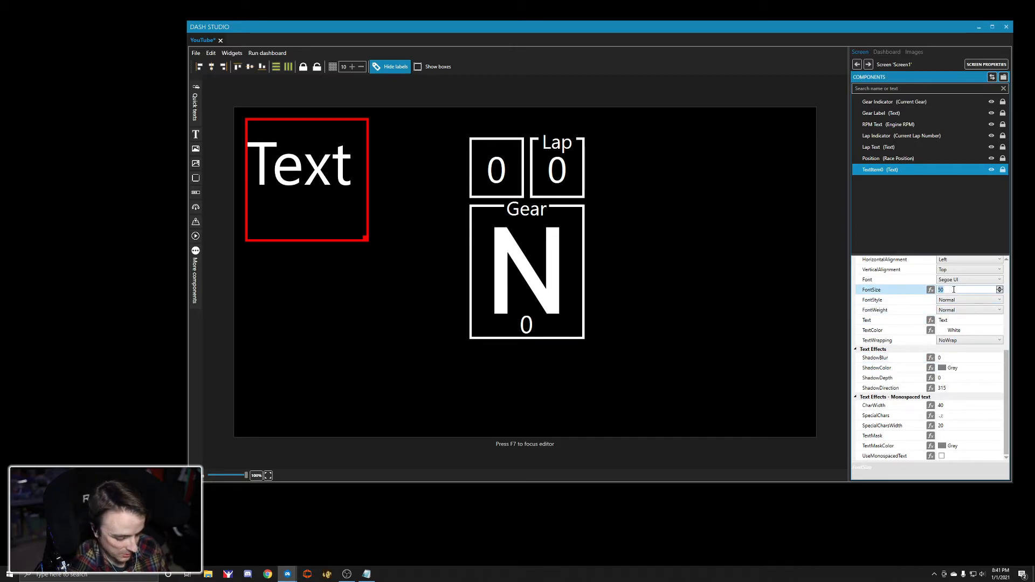
text(16)
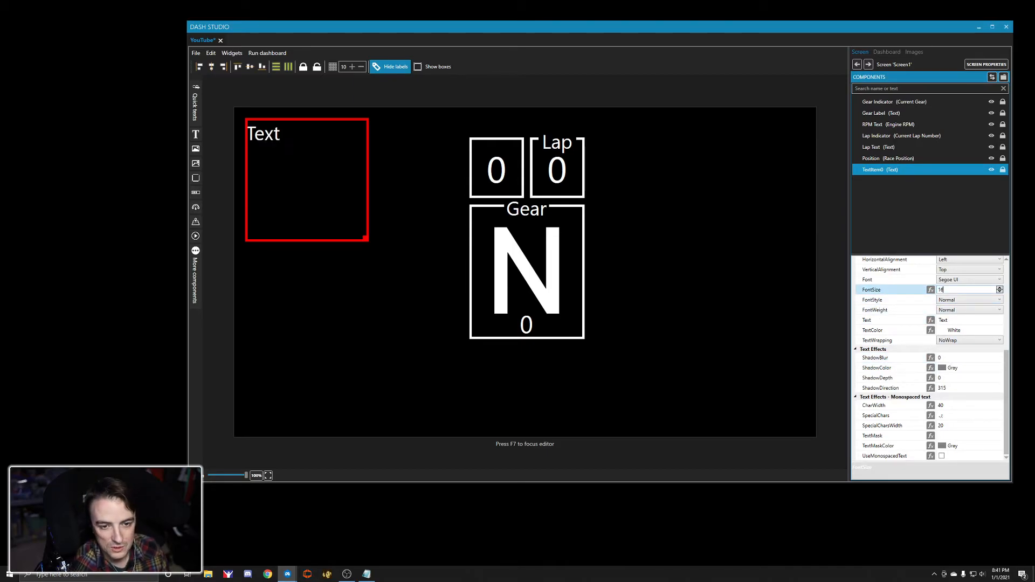
click(952, 320)
text(Pos)
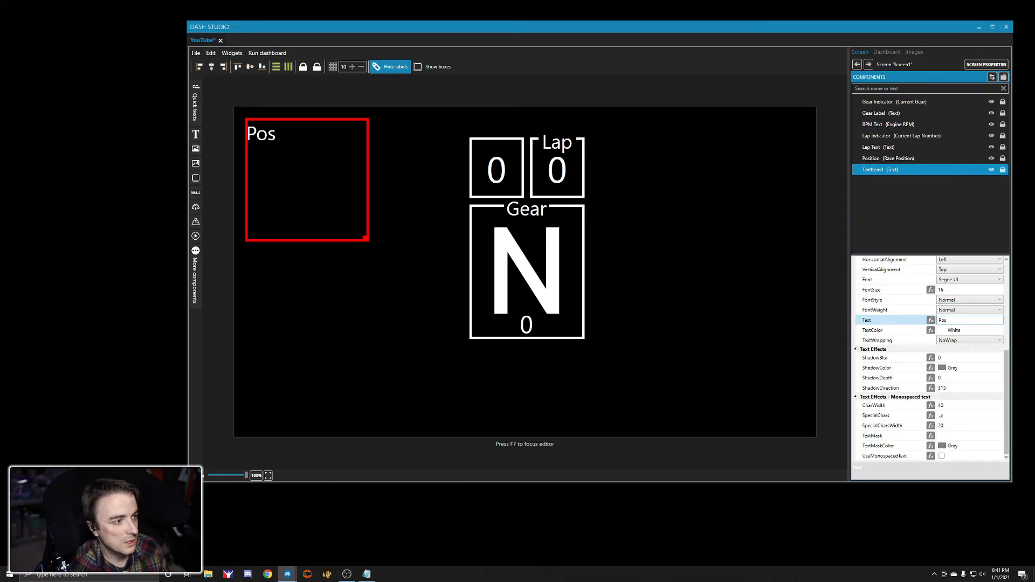
Step: Shrink the Pos text to 28 x 23 and centre it over the race position box's upper edge at top 17, left 202.5
drag(366, 239, 500, 146)
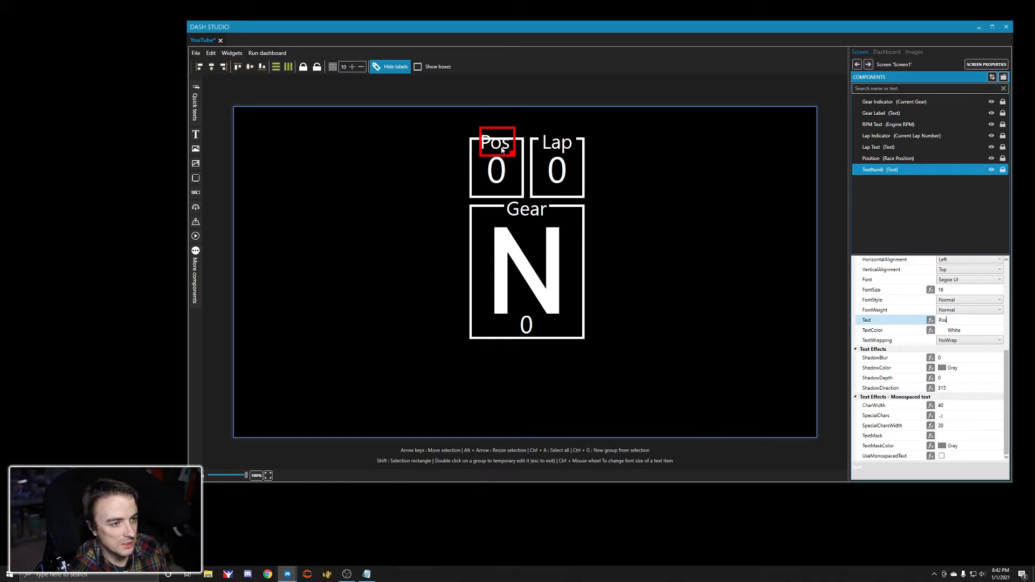
click(500, 156)
ctrl+click(499, 147)
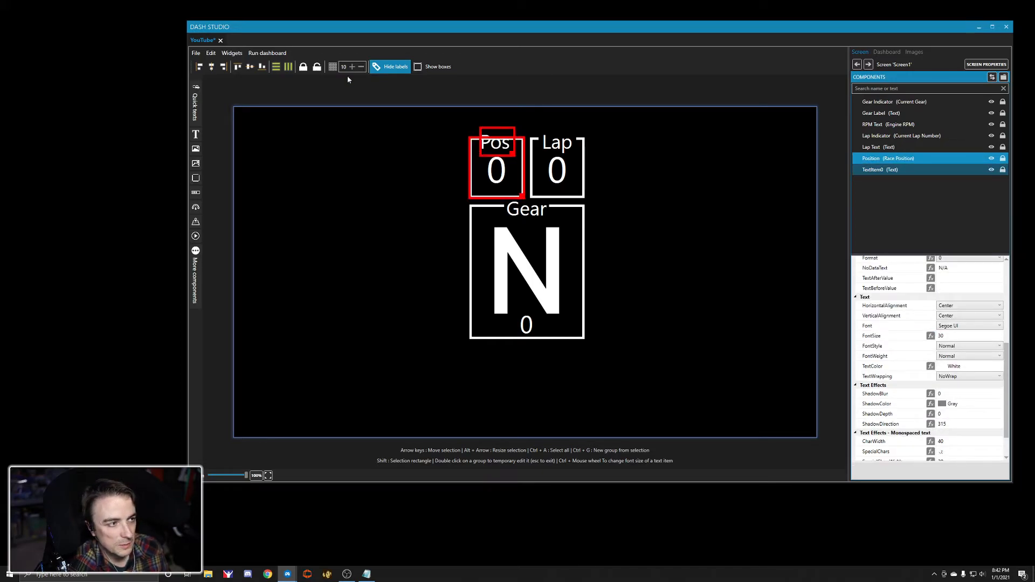
click(500, 147)
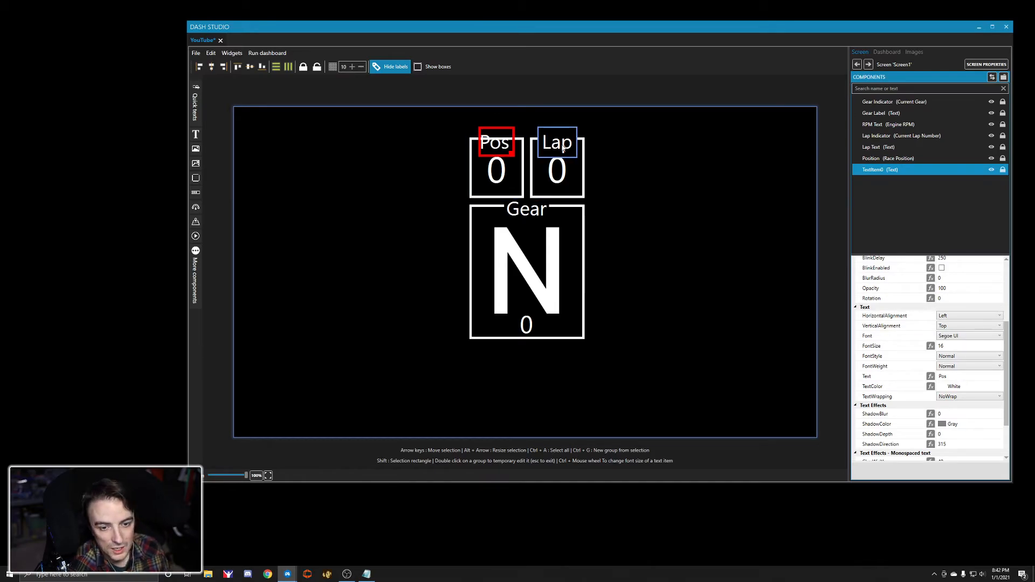
Step: Set the Pos text's background colour to black
scroll(923, 315, up, 3)
click(985, 317)
click(970, 326)
click(998, 326)
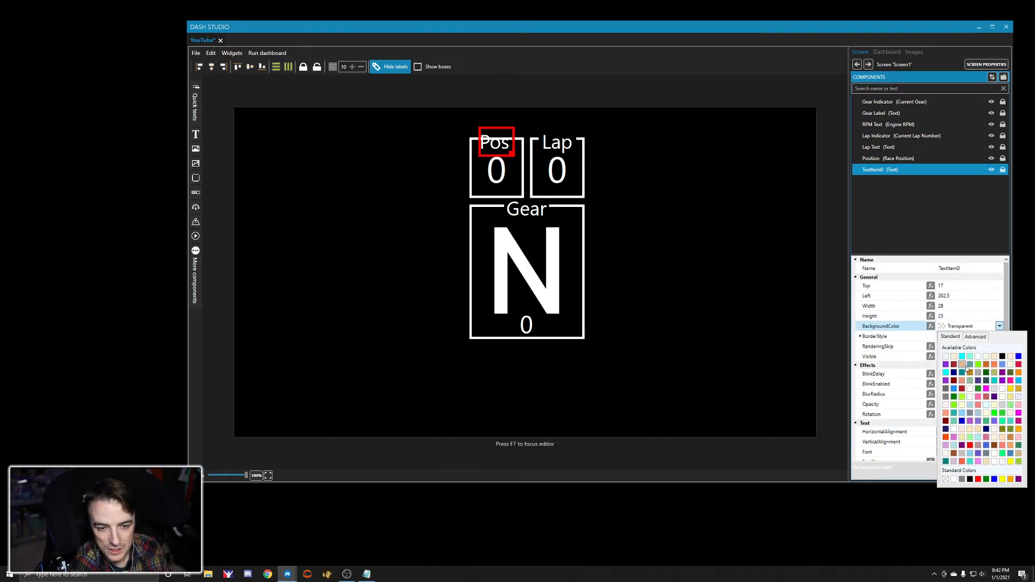
click(972, 480)
click(532, 243)
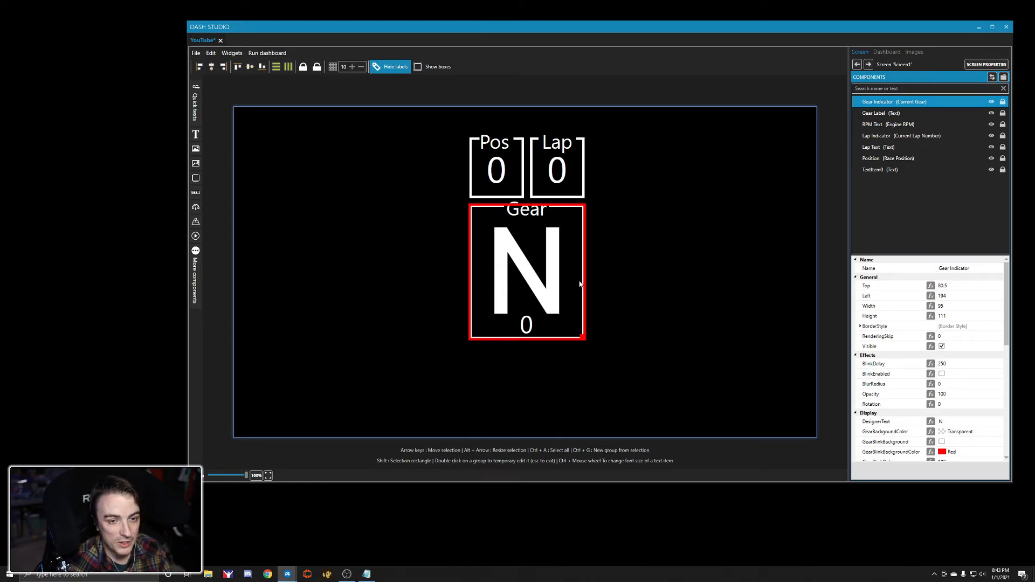
click(545, 176)
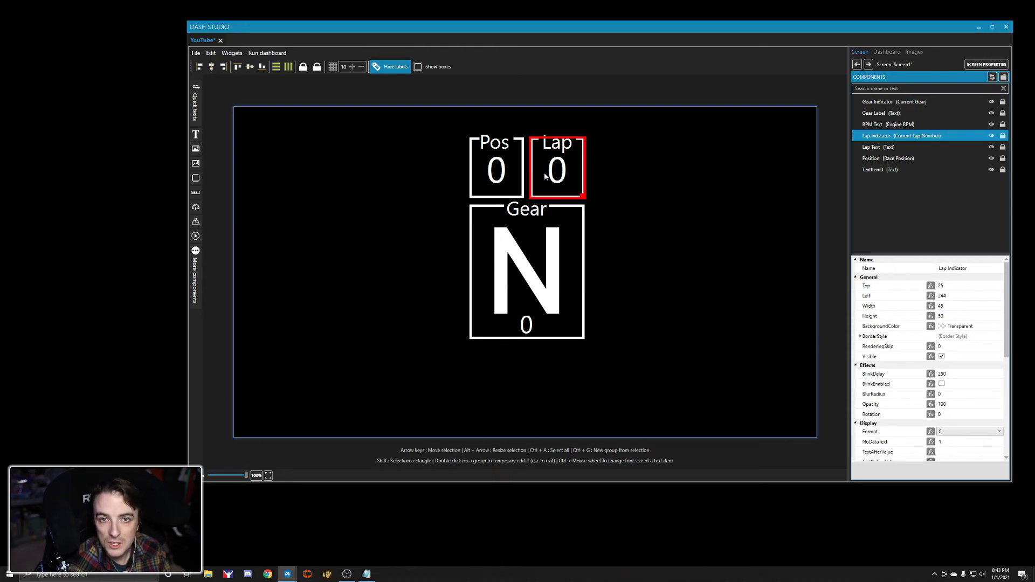
click(866, 150)
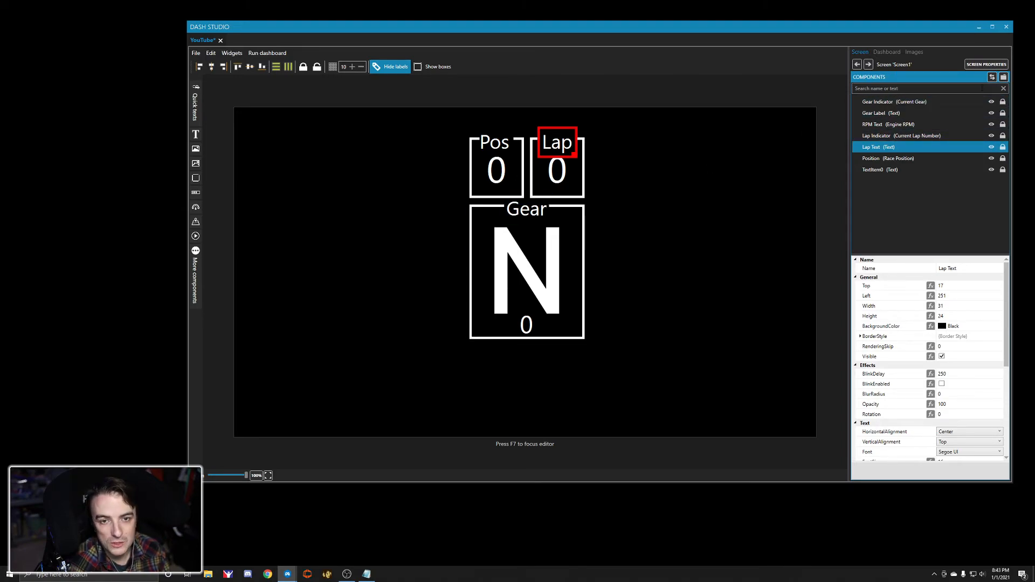
Step: Add a new layer to the components and name it Gear
click(1003, 78)
click(879, 182)
click(879, 182)
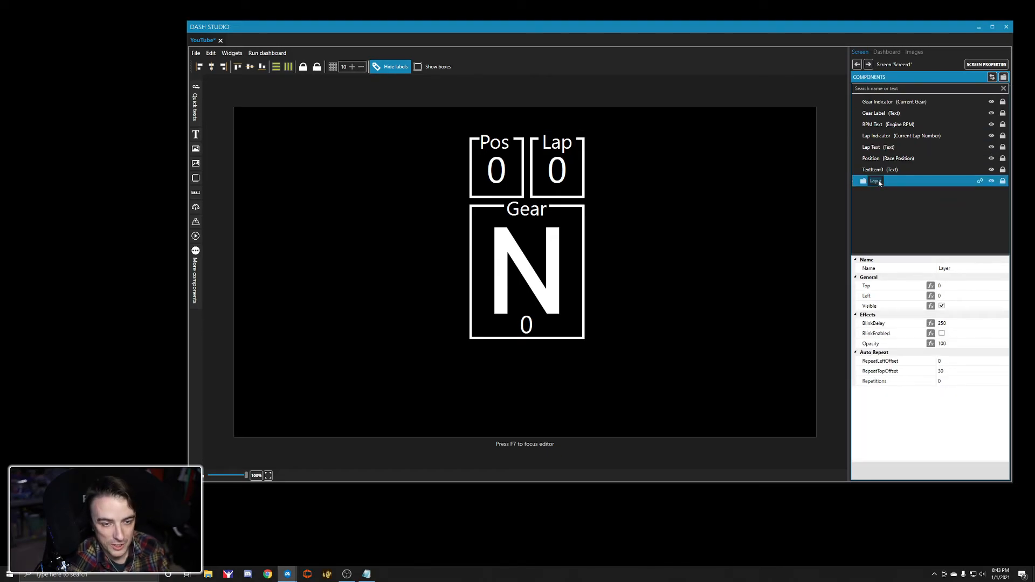
text(Gear)
key(Return)
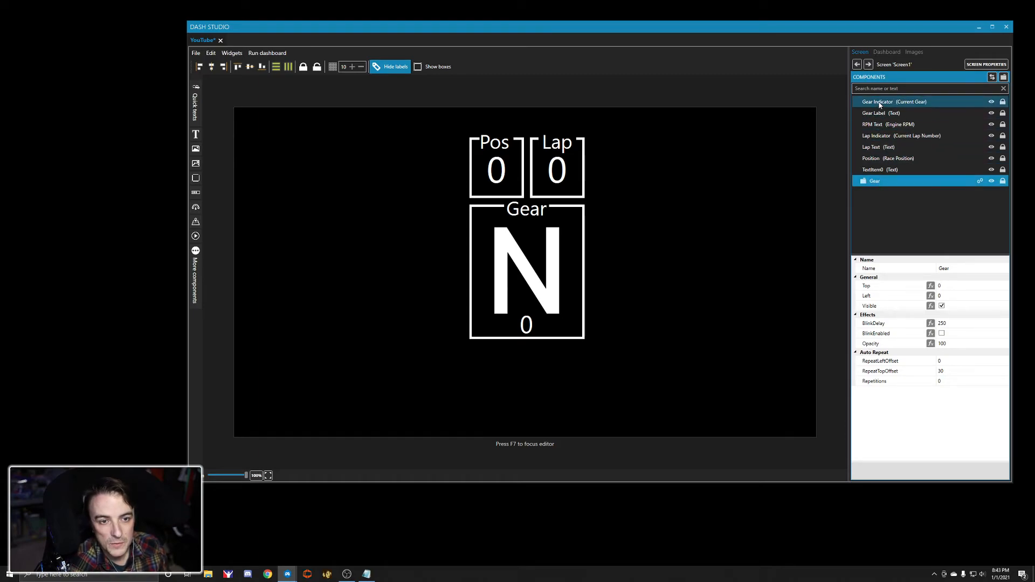
Step: Move the Gear Indicator, Gear Label and RPM Text into the Gear layer
click(882, 103)
drag(882, 102, 876, 161)
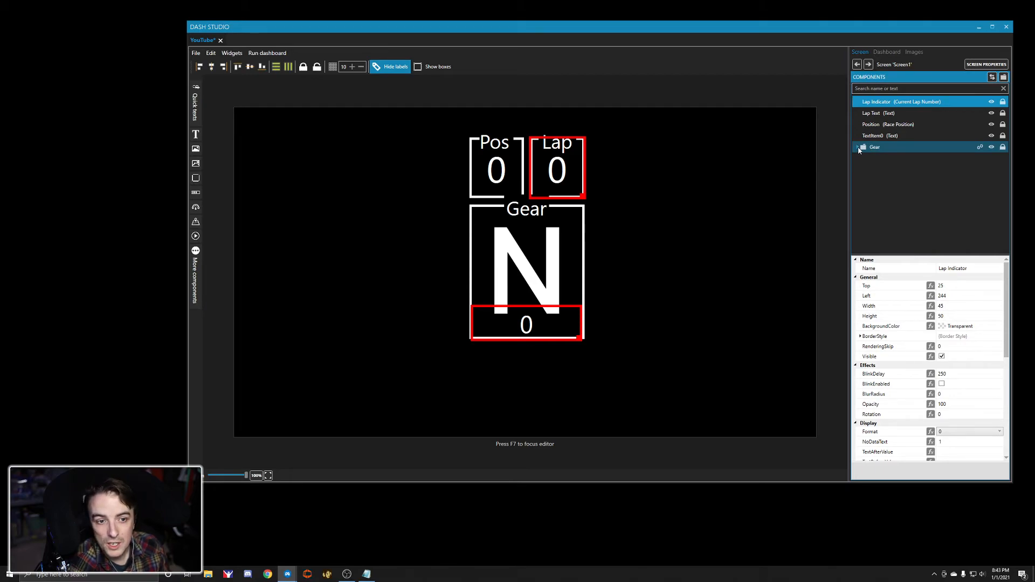
click(857, 148)
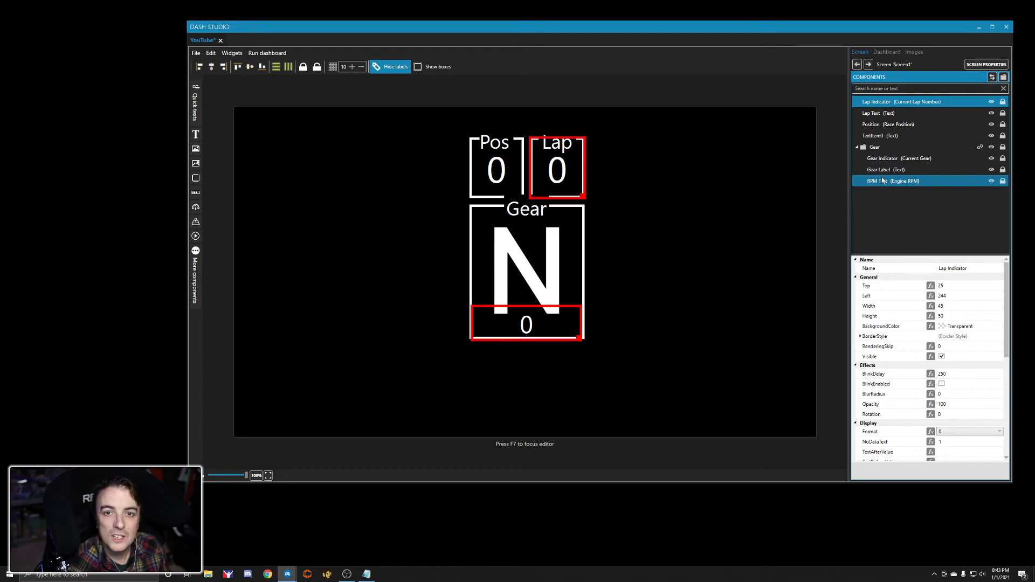
click(897, 170)
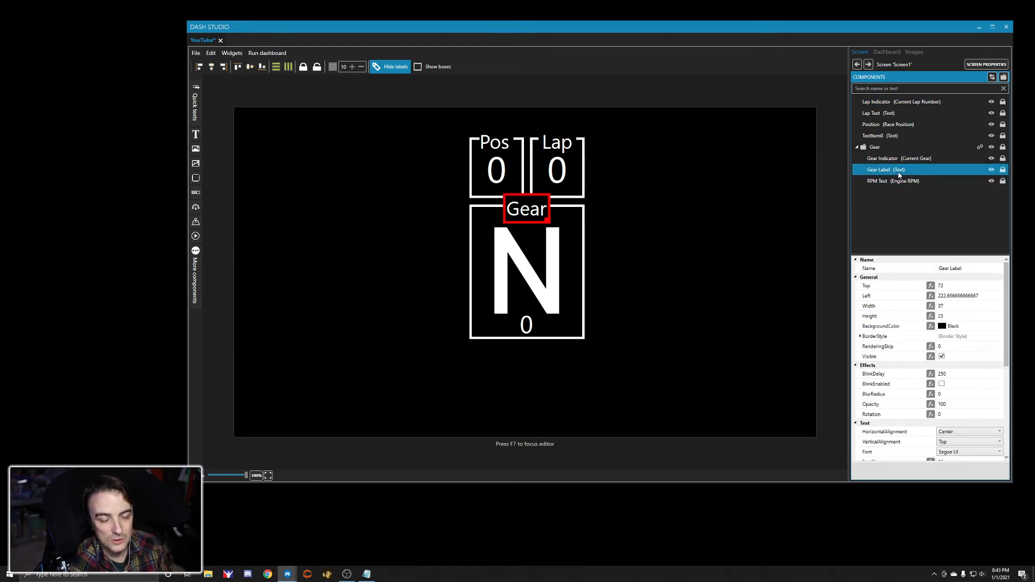
click(859, 150)
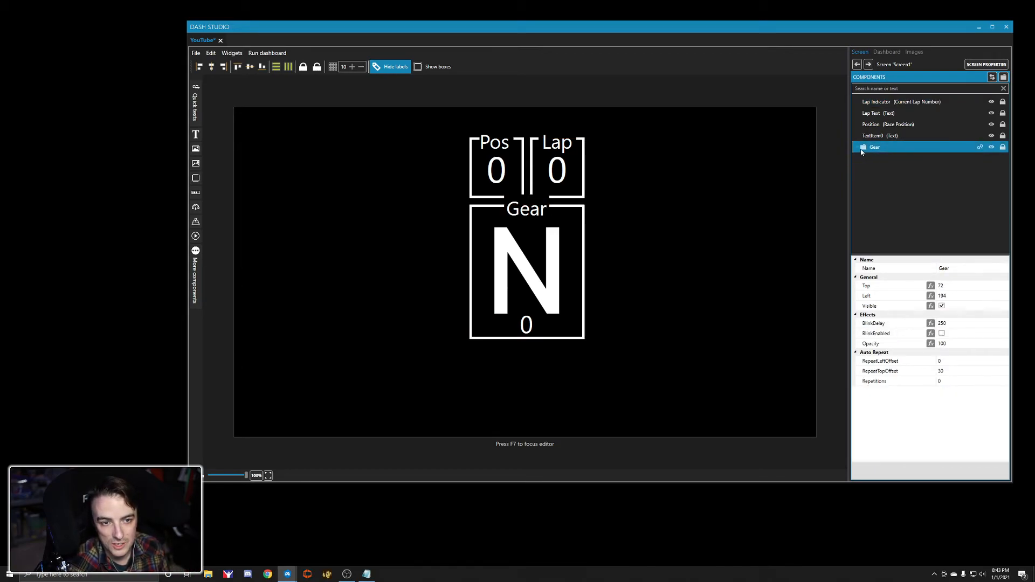
Step: Rename the Pos label's text component as Pos
click(888, 137)
click(962, 268)
text(Pos)
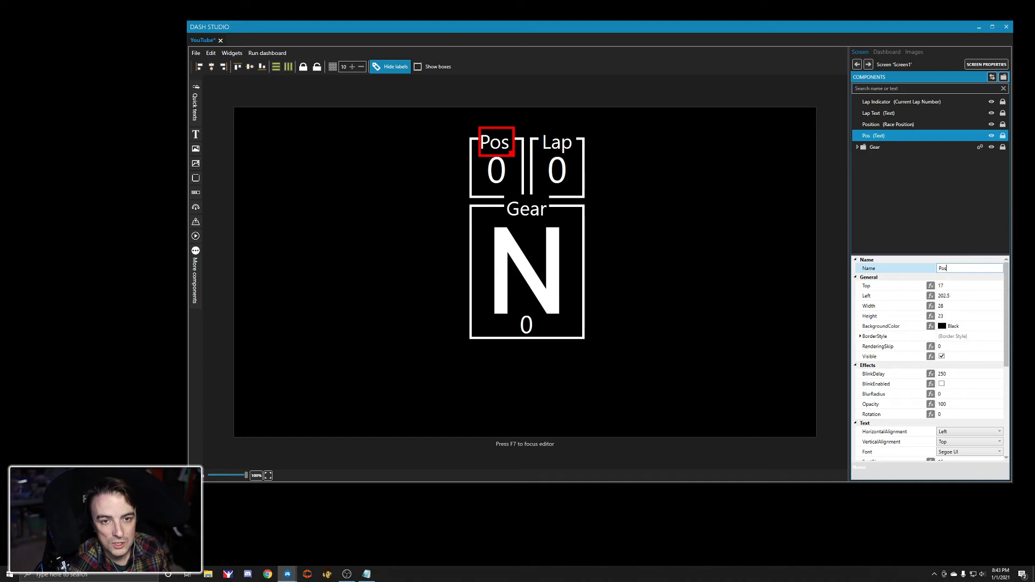
Step: Add a layer named Pos and move the Position component and the Pos text into it
click(1002, 77)
click(874, 158)
text(Pos)
key(Return)
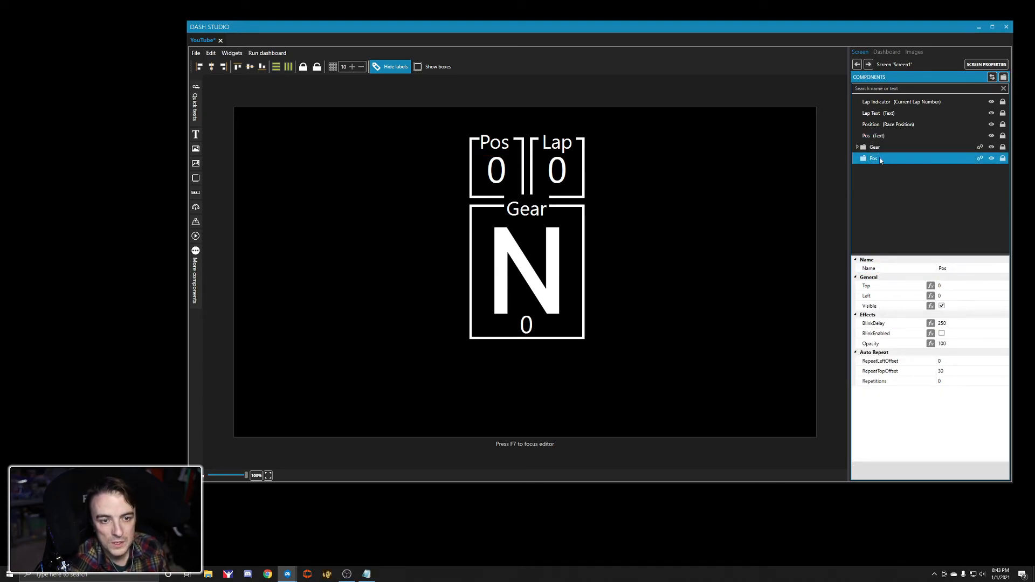
mouse_move(877, 137)
mouse_down()
mouse_move(896, 153)
mouse_move(872, 158)
mouse_move(884, 157)
mouse_move(875, 147)
mouse_up()
Step: Add a layer named Lap and move the Lap Text and Lap Indicator into it
click(1003, 77)
click(878, 149)
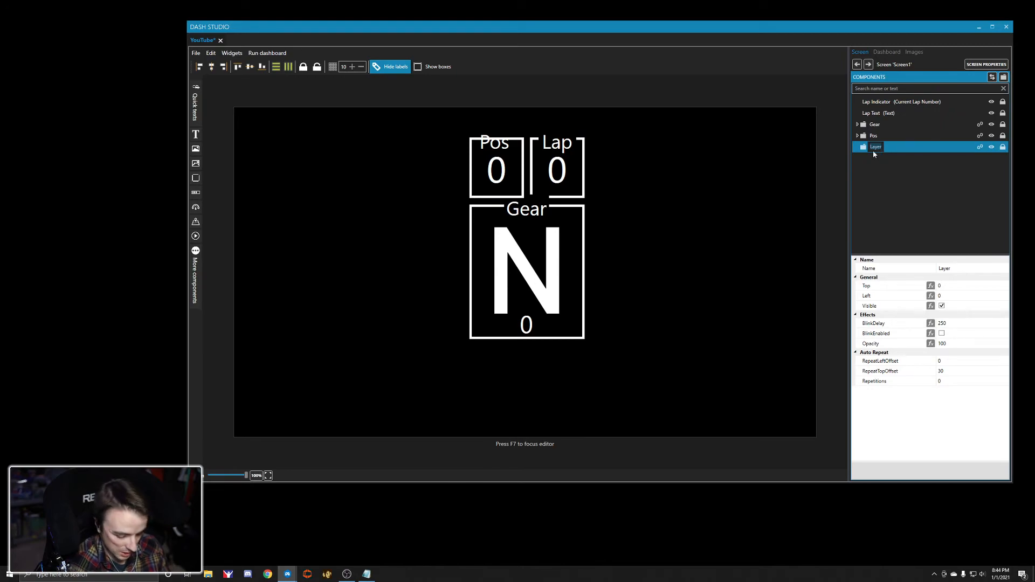
text(Lap)
key(Return)
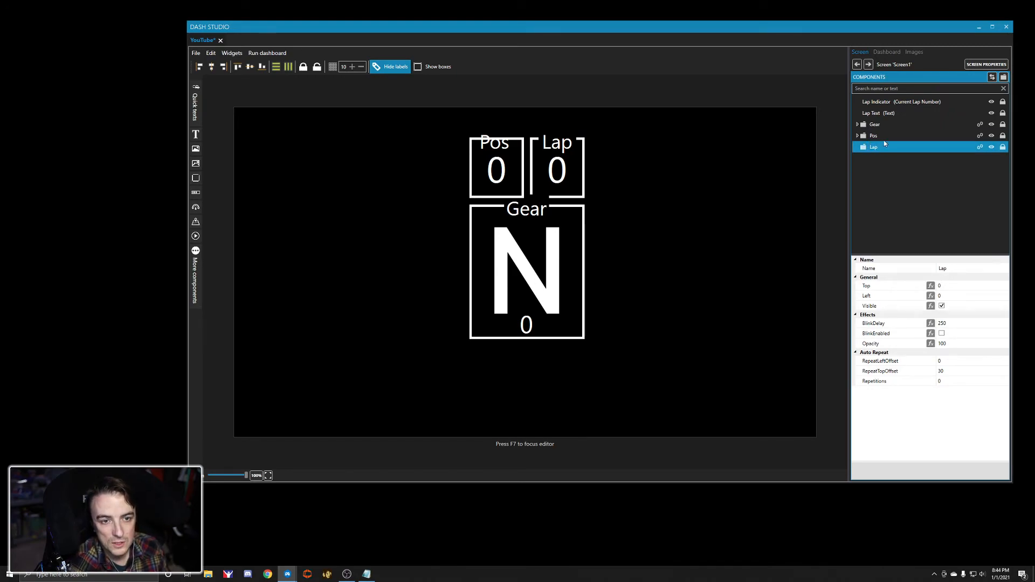
drag(878, 112, 874, 148)
drag(899, 104, 879, 137)
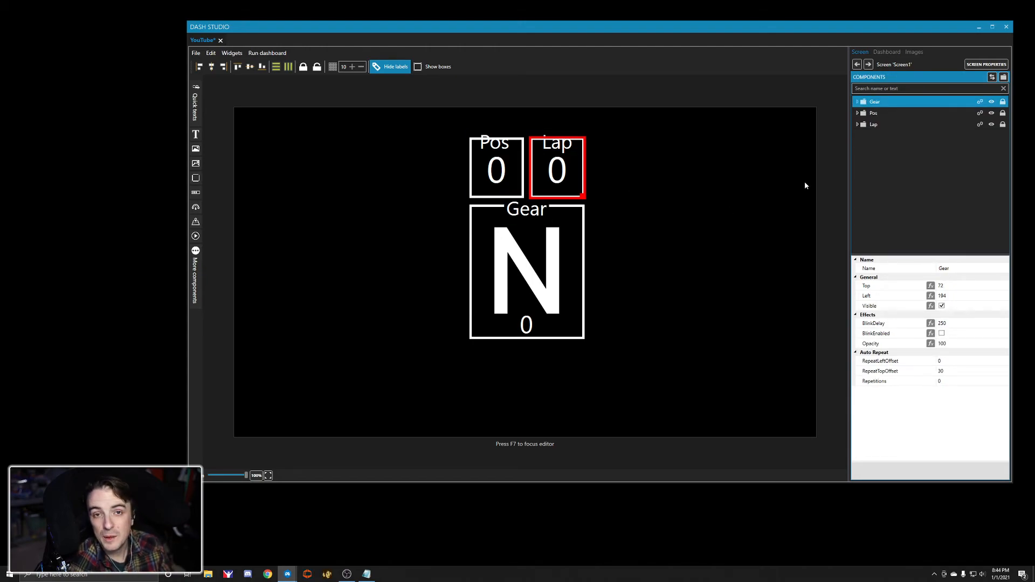
Step: Add a layer named Center Dash and nest the Gear, Pos and Lap layers inside it
click(1003, 78)
text(Center Dash)
key(Return)
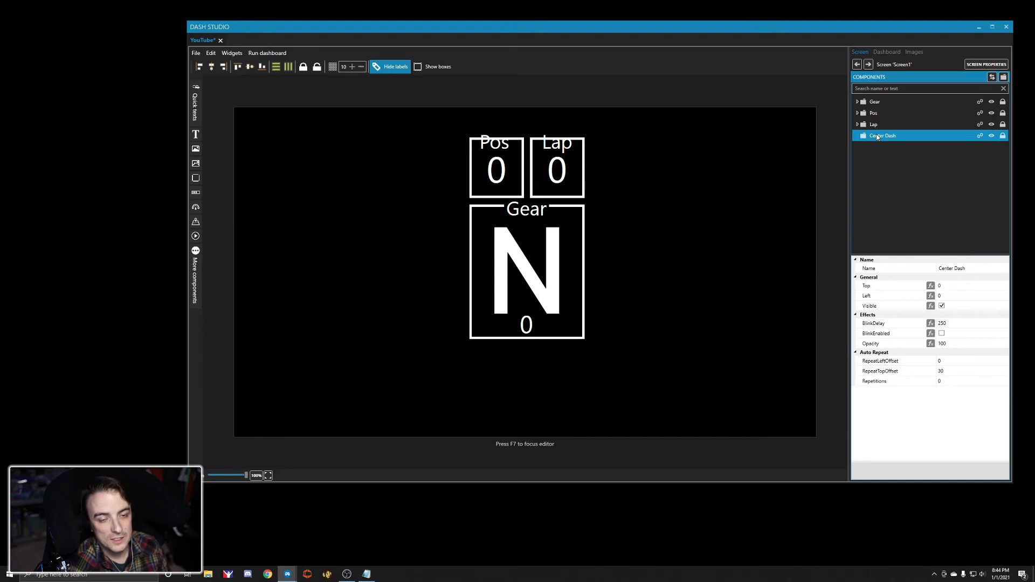
mouse_move(880, 127)
mouse_down()
mouse_move(887, 136)
mouse_move(875, 101)
mouse_move(885, 115)
mouse_up()
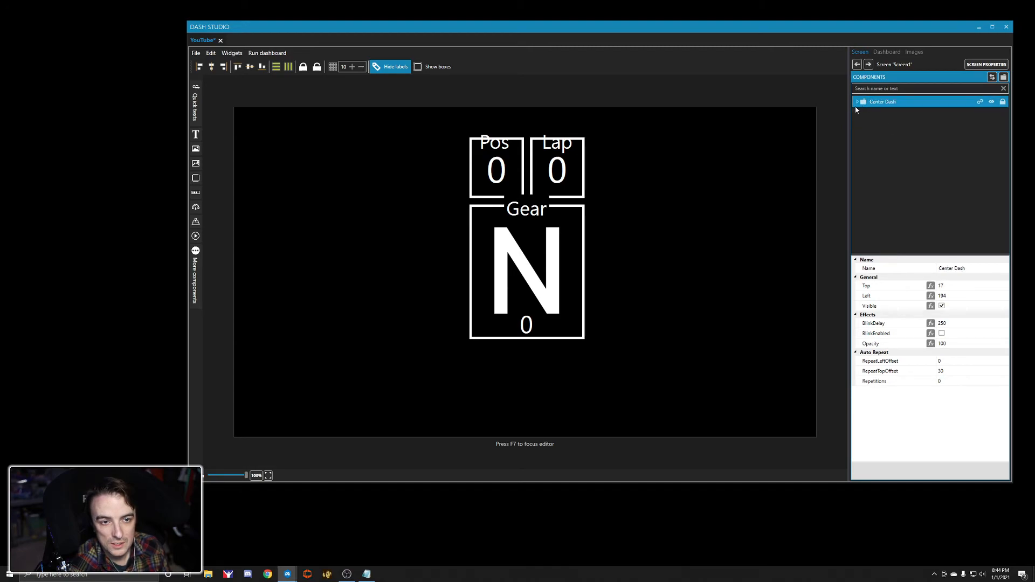
click(857, 102)
click(862, 113)
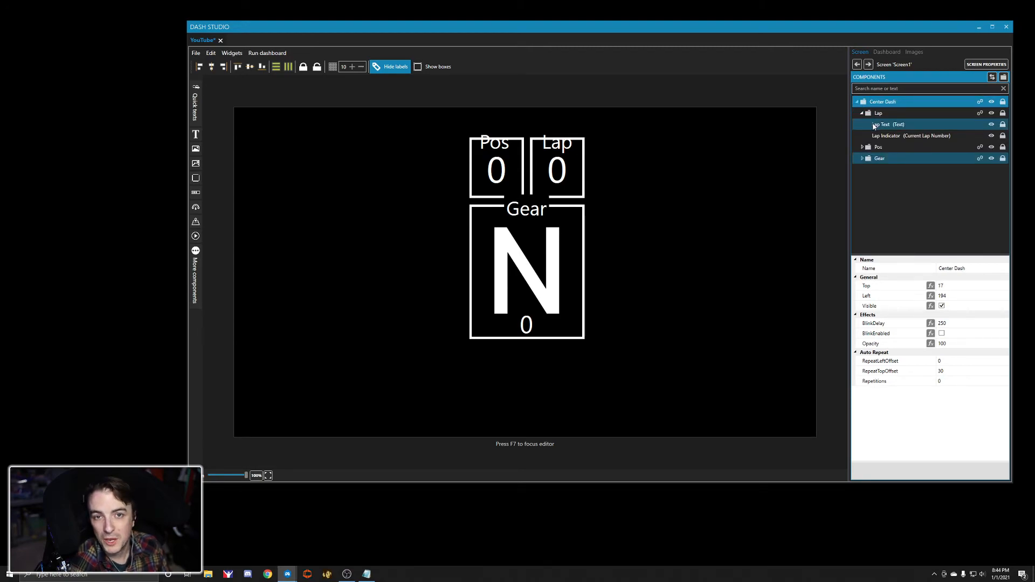
click(857, 102)
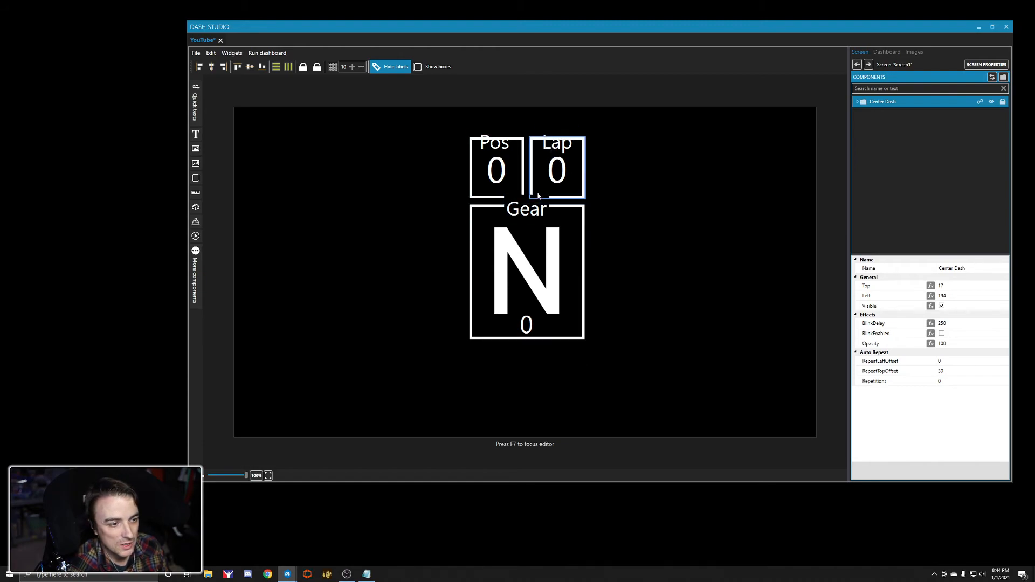
Step: Nudge the Gear Label down 5 units to top 77
click(526, 214)
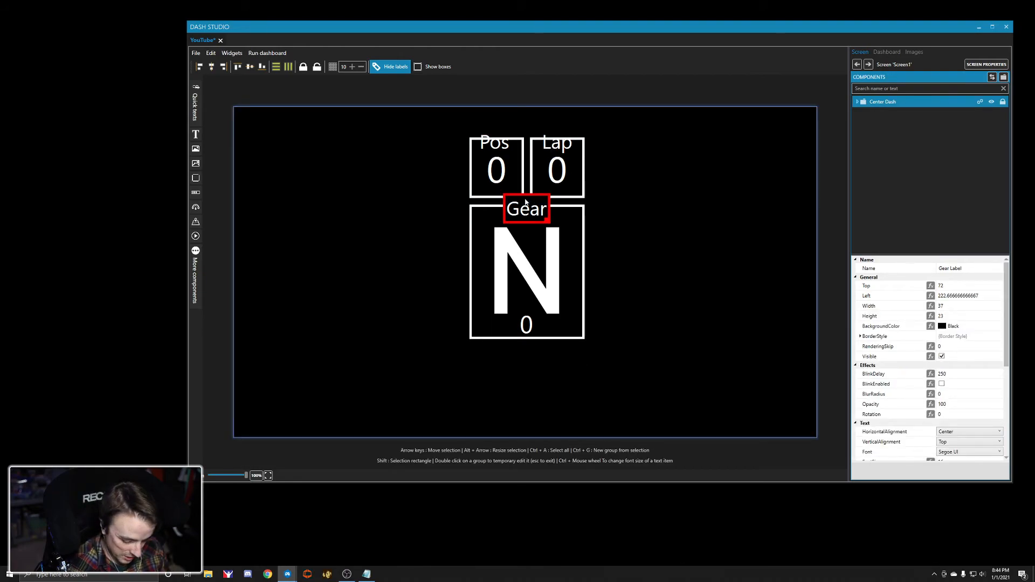
click(559, 278)
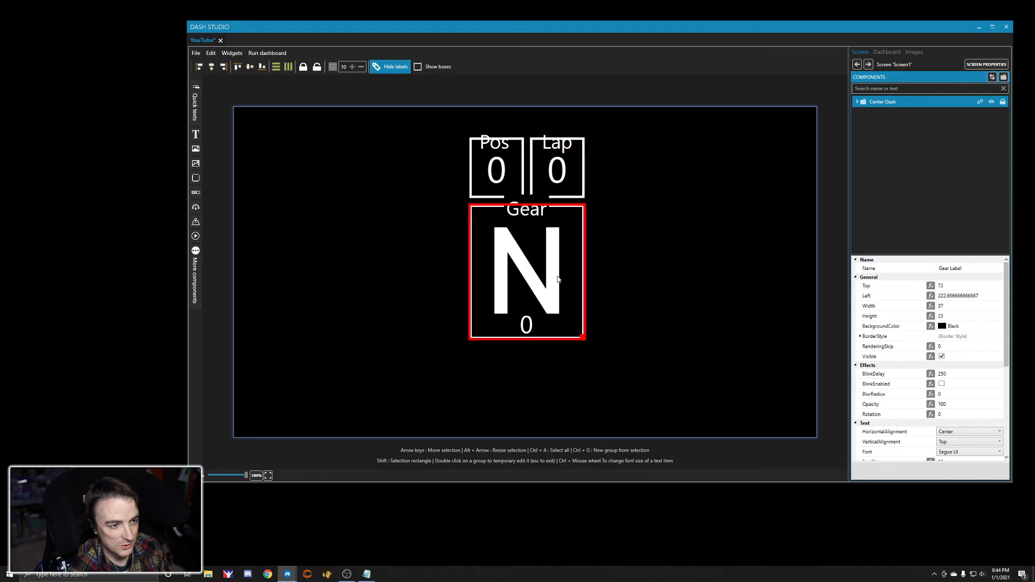
click(534, 215)
key(Down)
key(Down)
key(Down)
key(Down)
key(Down)
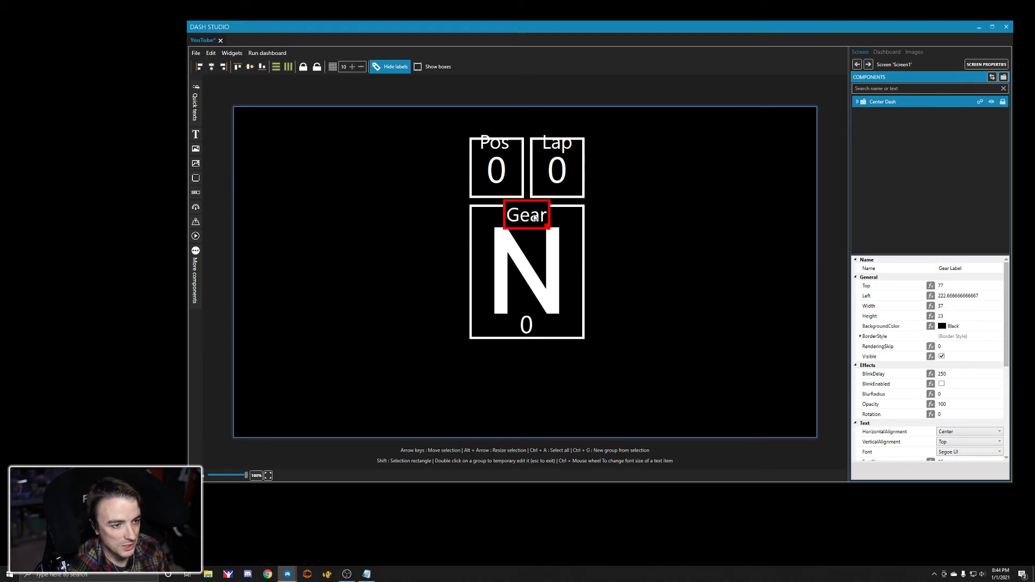
Step: Reorder the Lap layer so that Lap Text comes after the Lap Indicator and draws over its border
click(556, 169)
click(857, 102)
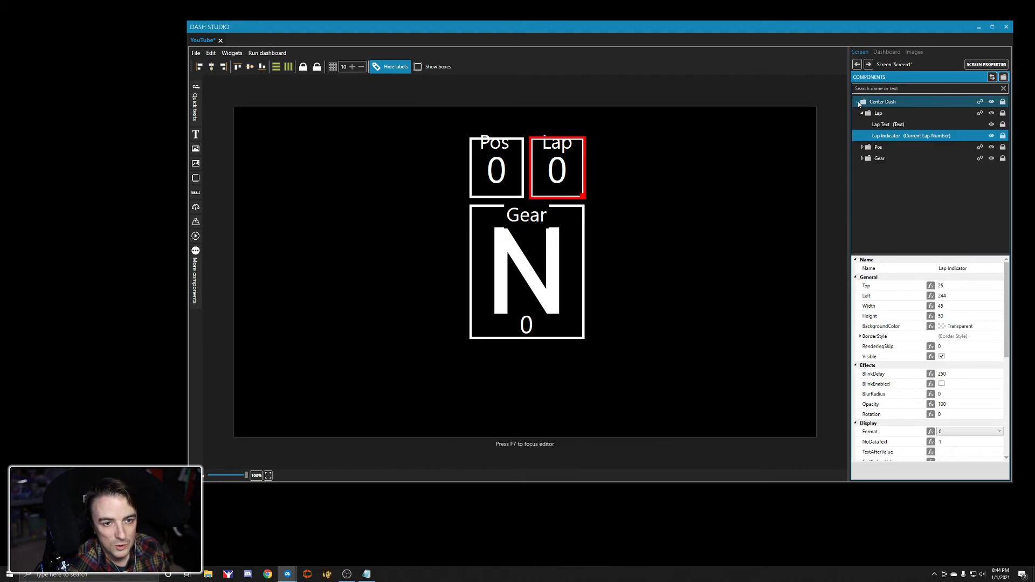
click(884, 125)
drag(887, 125, 889, 142)
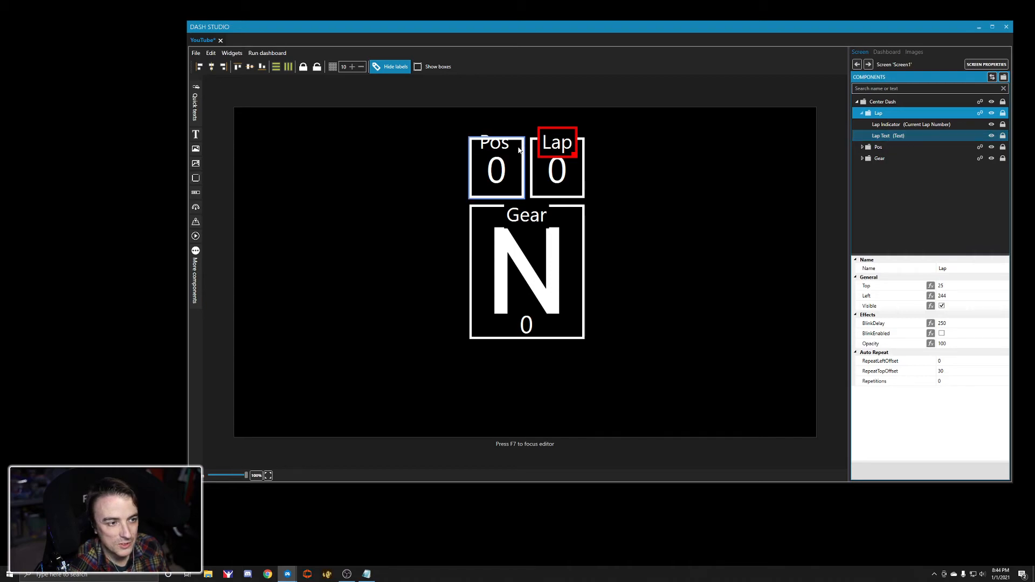
Step: Reorder the Pos layer so that the Pos text comes after Position, and collapse all the layers
click(862, 147)
click(882, 158)
drag(891, 172, 859, 153)
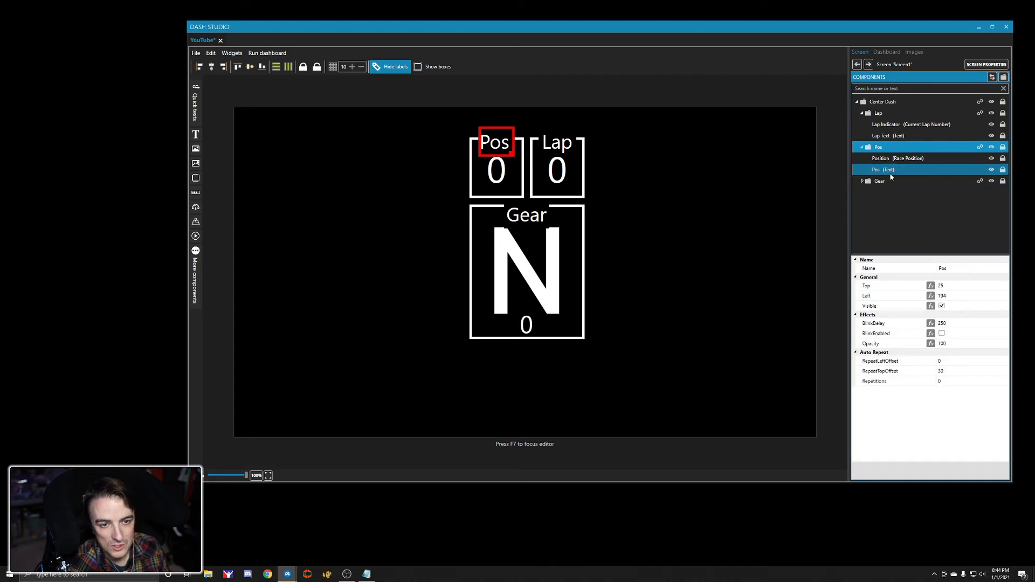
click(862, 147)
click(861, 113)
click(857, 101)
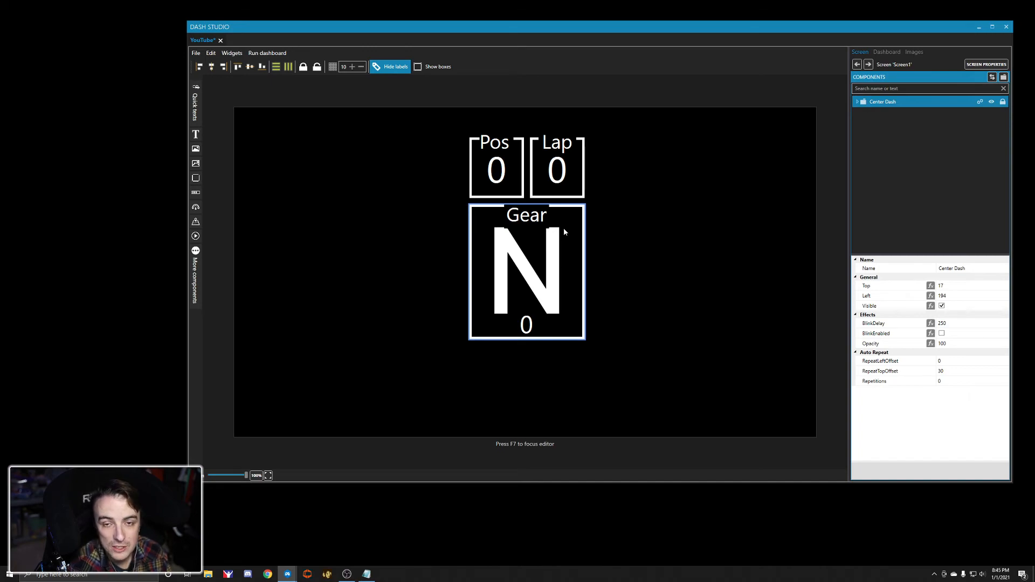
Step: Switch to the main SimHub window and open the AIM GS-DASH dashboard for editing
click(287, 574)
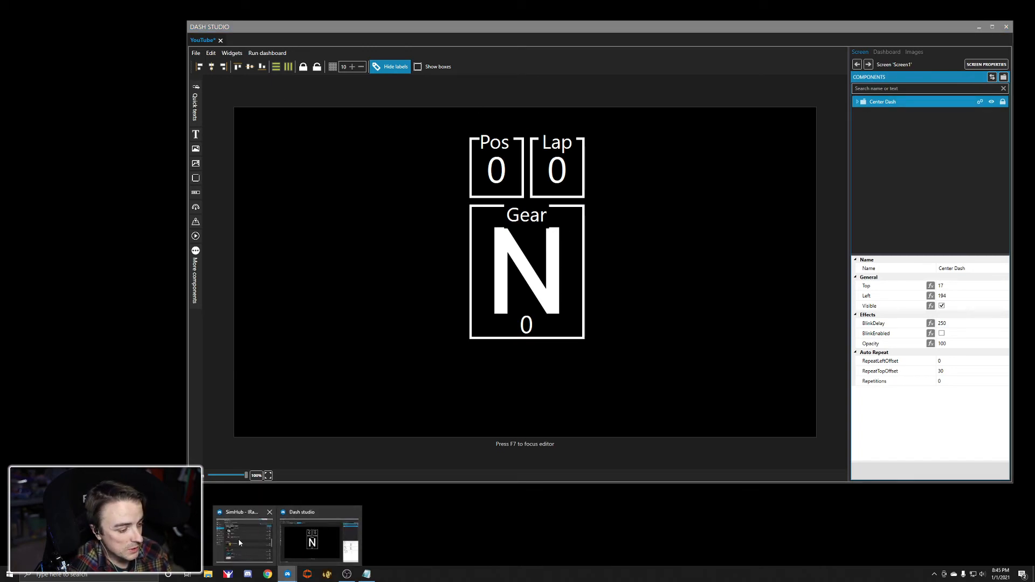
click(241, 538)
scroll(612, 313, up, 10)
scroll(612, 310, up, 4)
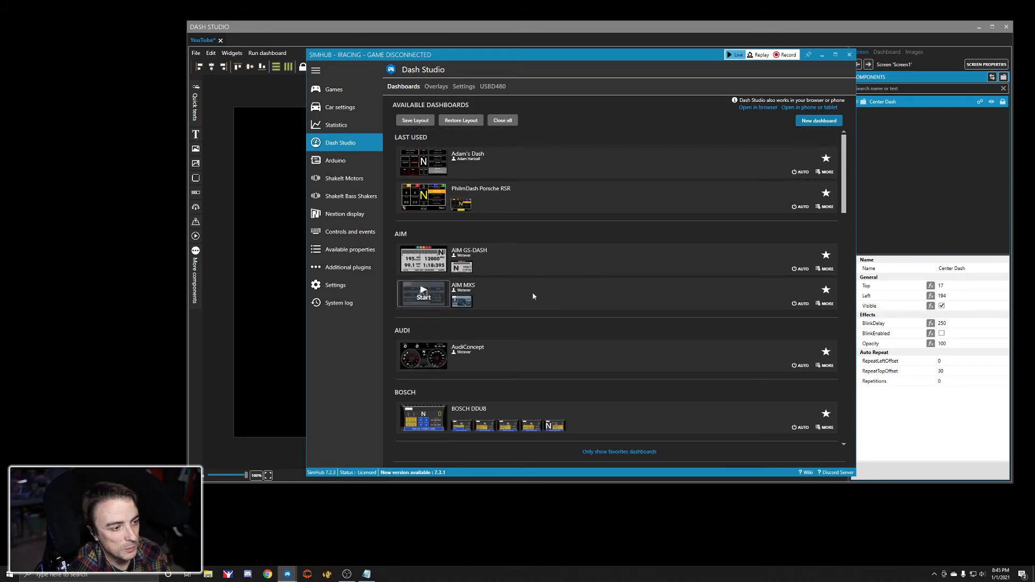
click(826, 268)
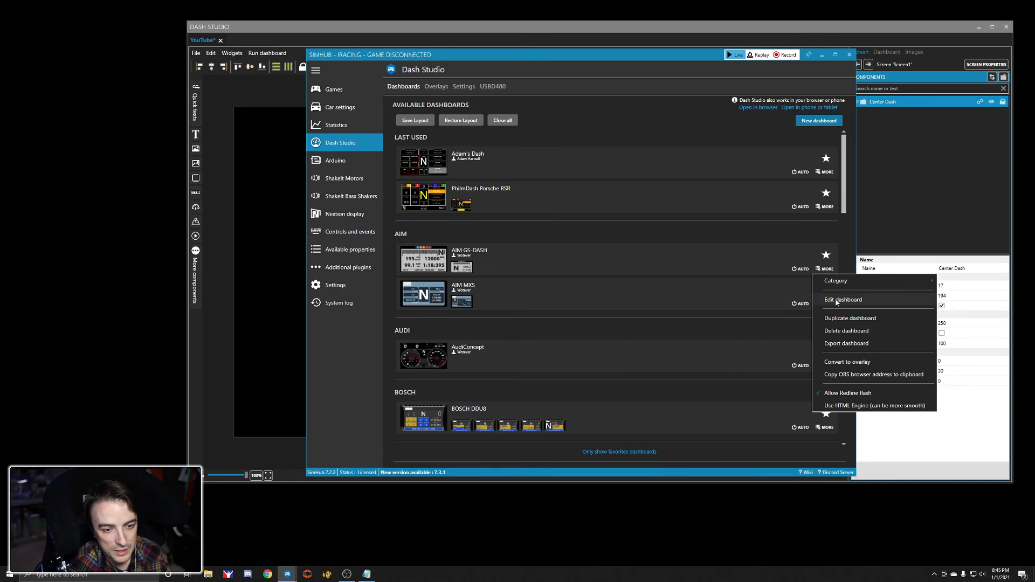
click(835, 299)
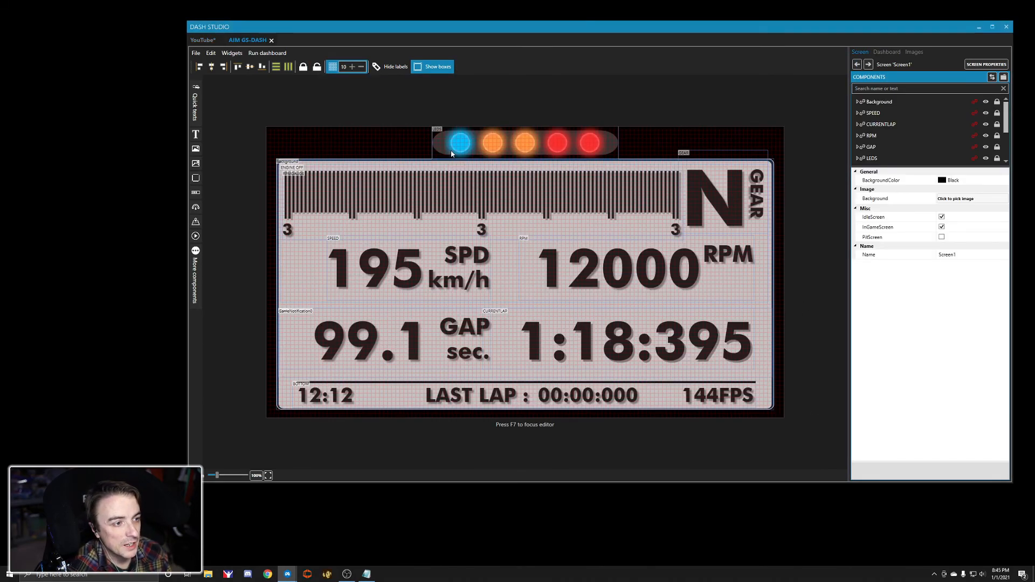
Step: Examine the components inside the LEDS group above the AIM GS-DASH display, and collapse the group
click(539, 142)
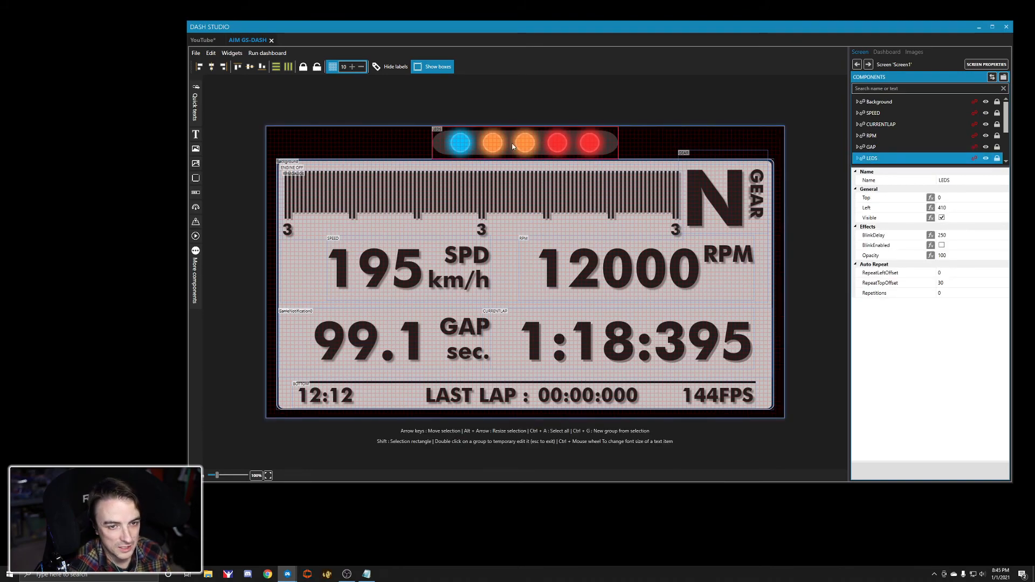
click(896, 168)
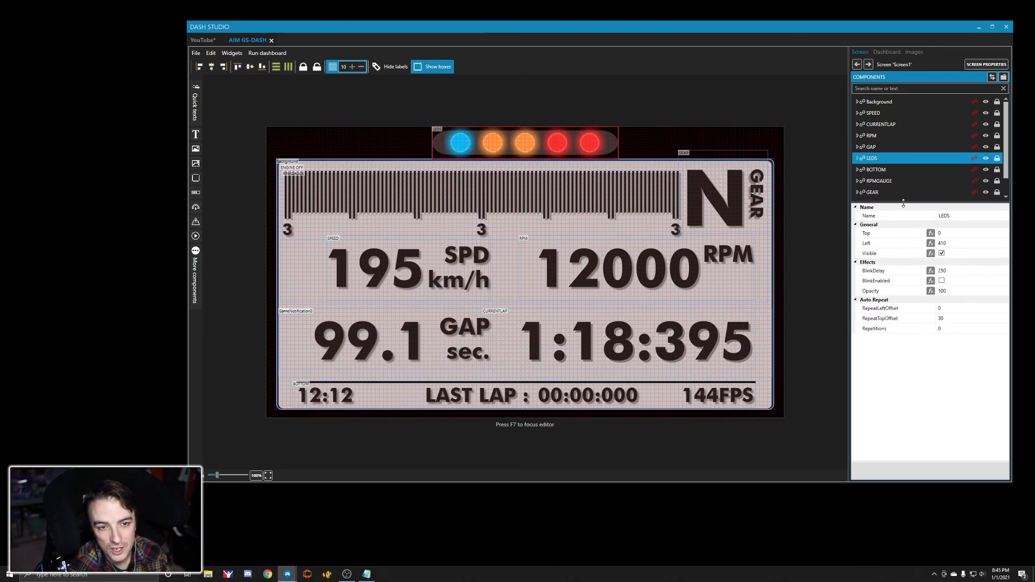
click(857, 158)
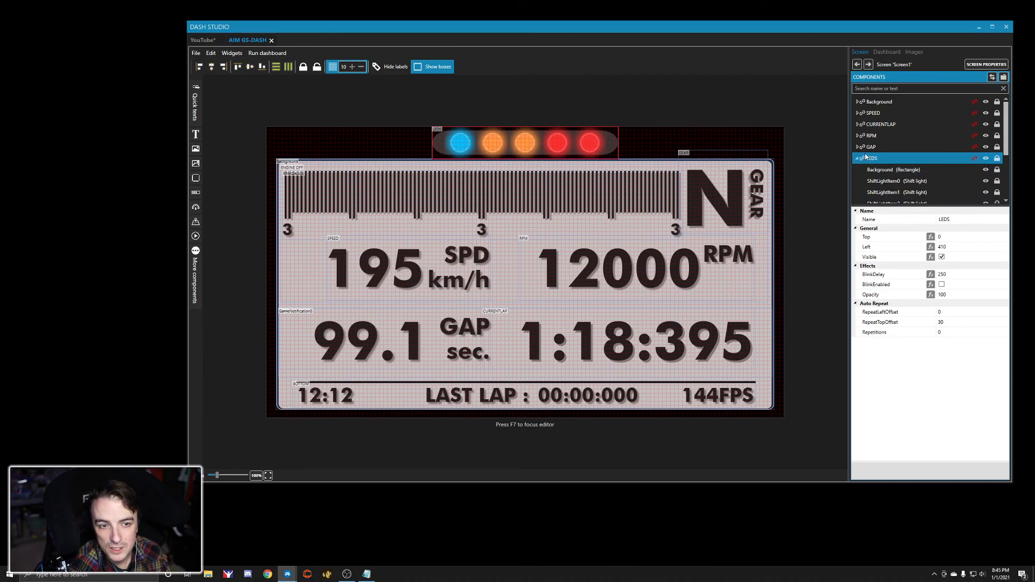
scroll(900, 178, down, 2)
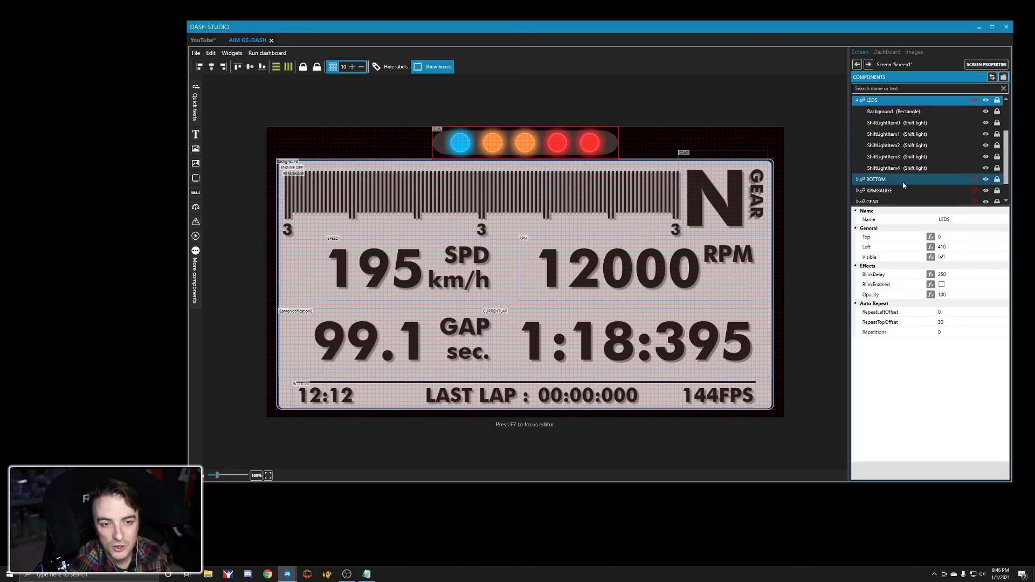
click(856, 100)
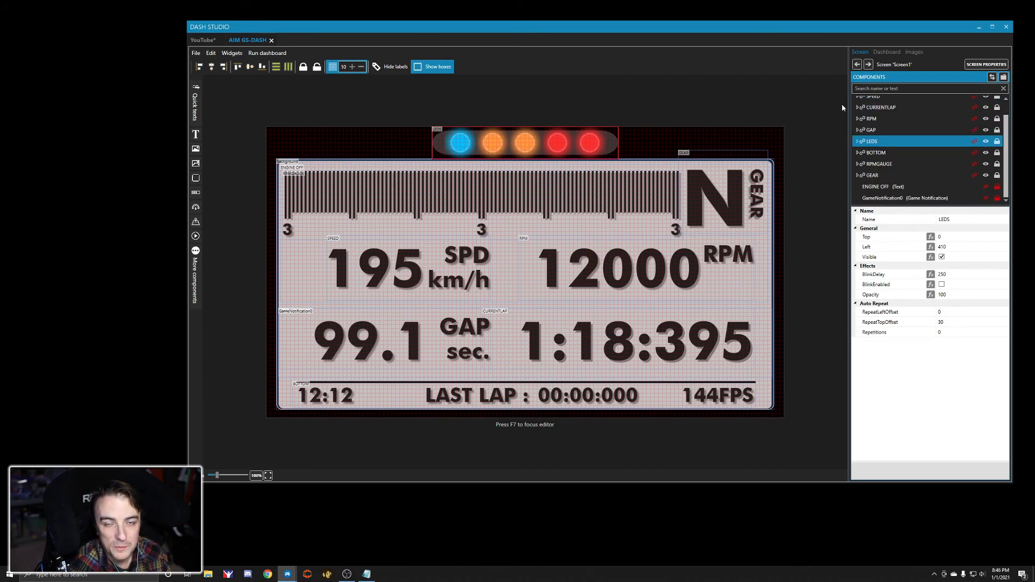
Step: Copy the LEDS group into the YouTube dashboard and place it across the Pos and Lap boxes at top 23, left 12
right_click(875, 142)
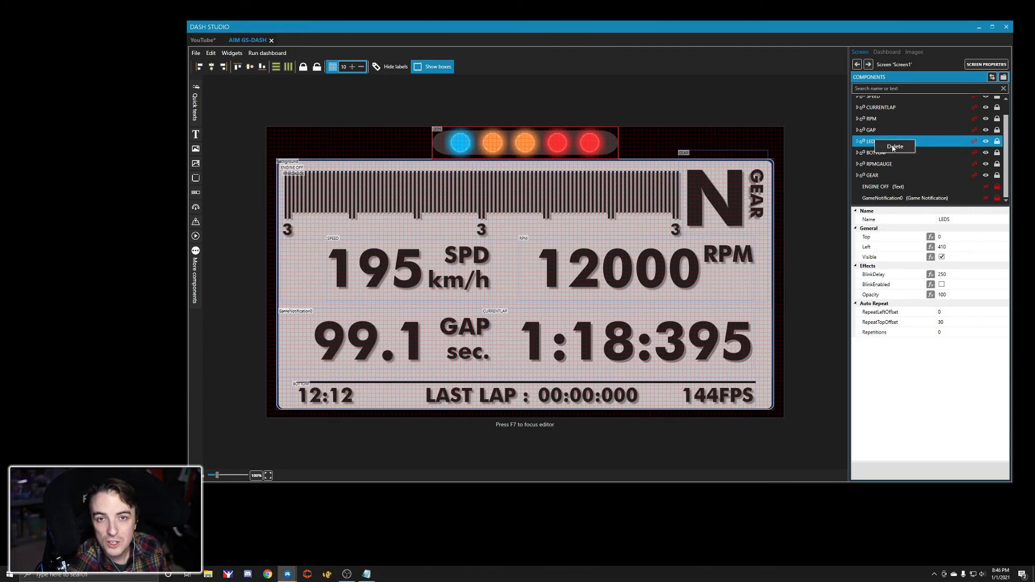
click(940, 145)
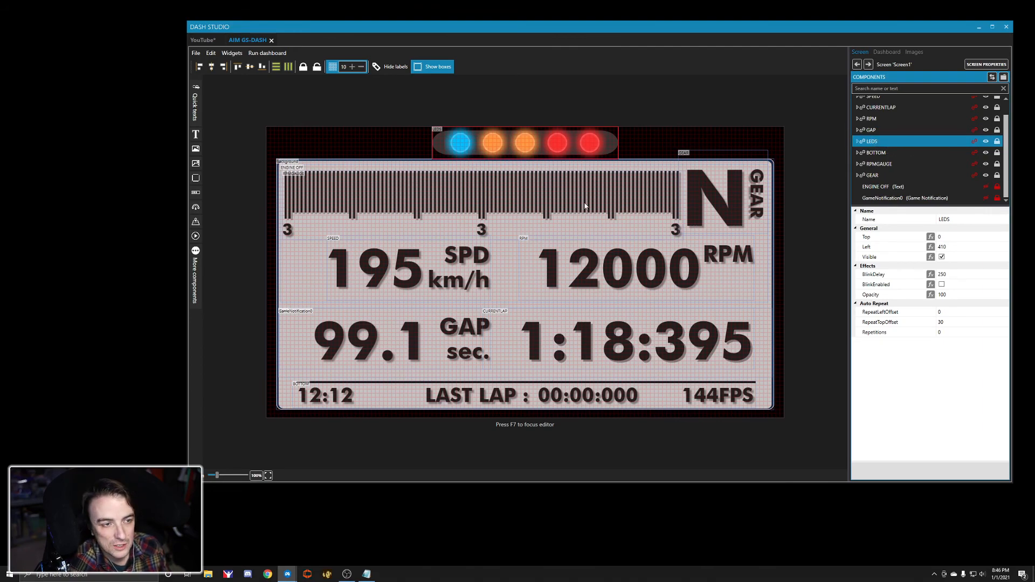
click(210, 53)
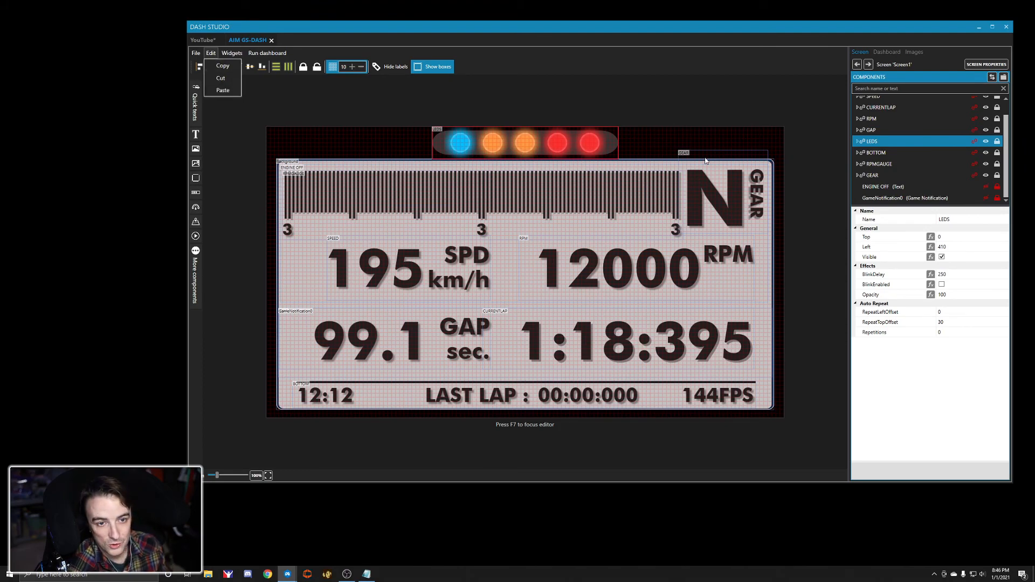
click(202, 40)
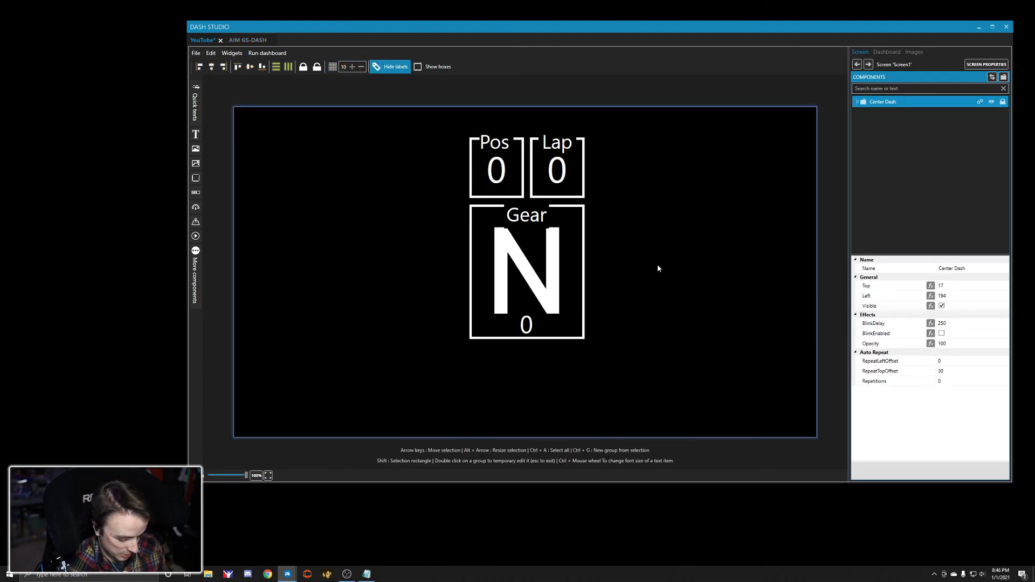
key(ctrl+v)
drag(764, 171, 314, 202)
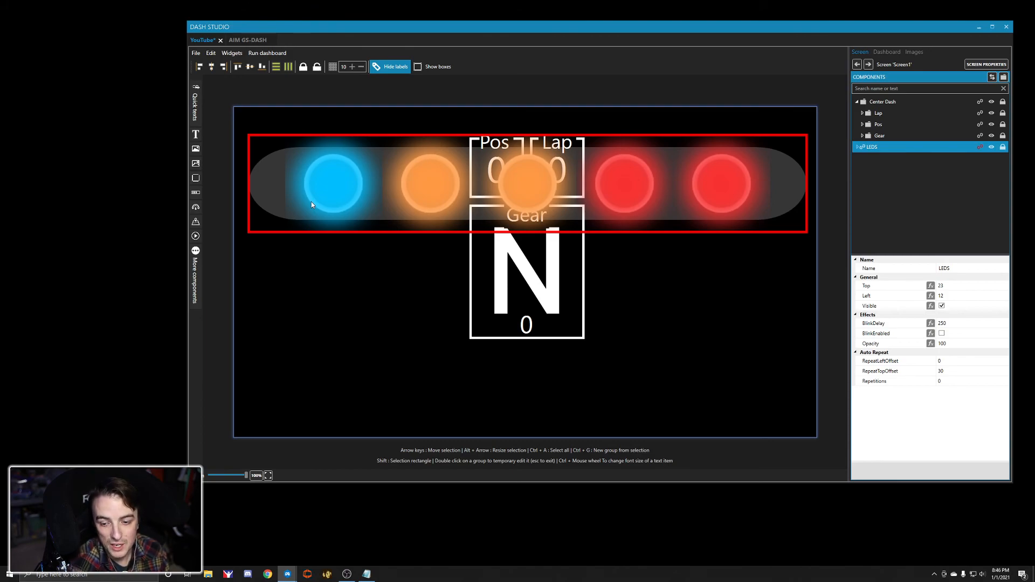
Step: Examine the LEDS group's background rectangle and its individual shift lights, from ShiftLightItem0 to ShiftLightItem3
click(857, 147)
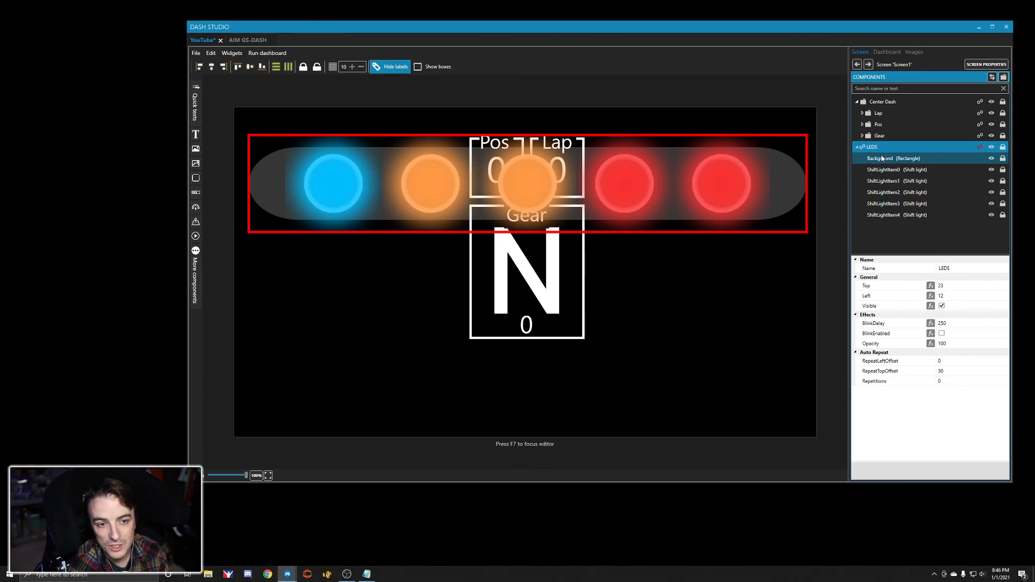
click(881, 158)
click(890, 170)
click(890, 181)
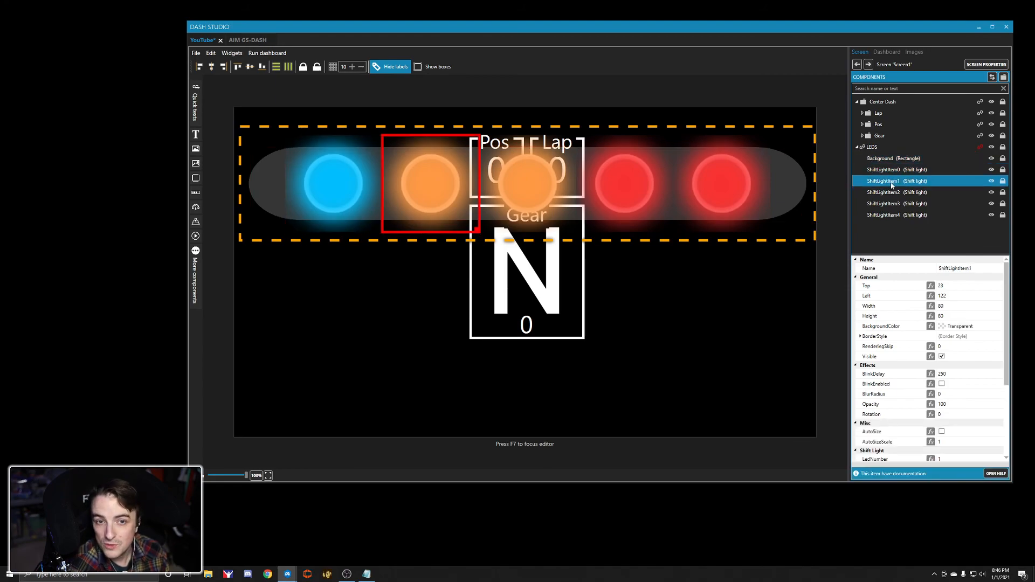
click(894, 194)
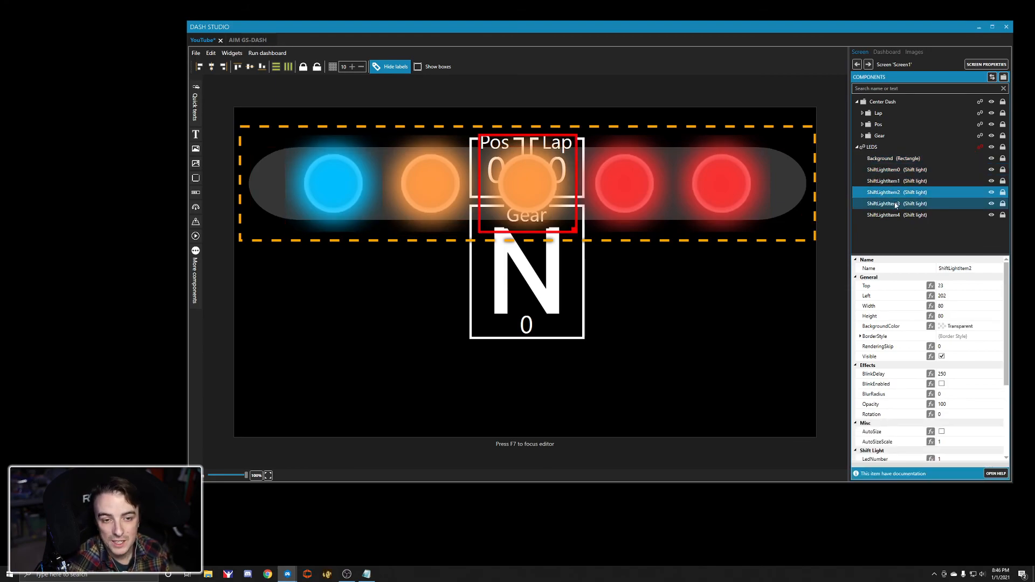
click(896, 205)
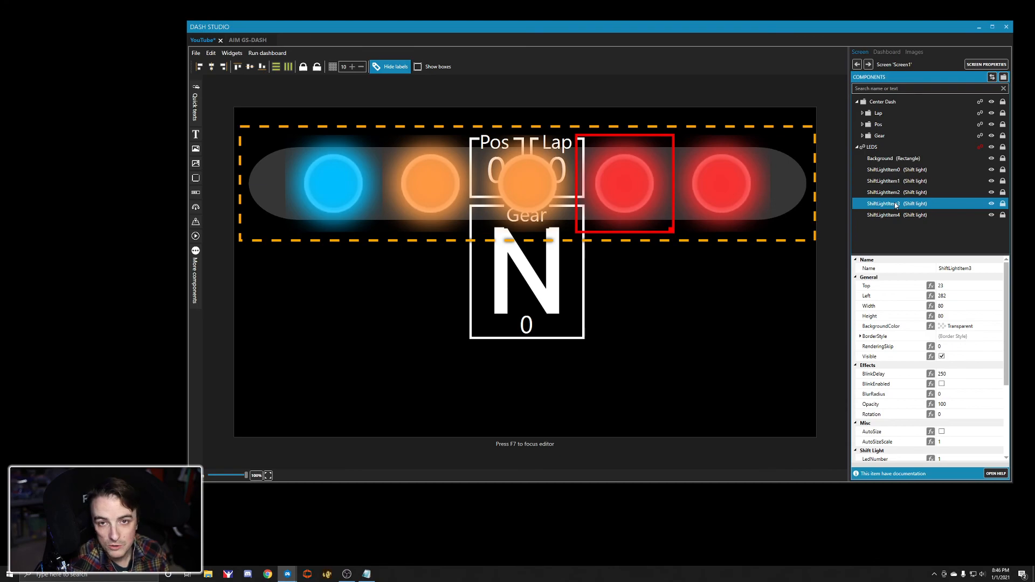
Step: Delete the pasted LEDS group from the YouTube dashboard
click(858, 148)
mouse_move(648, 184)
mouse_down()
mouse_move(662, 318)
mouse_move(649, 183)
mouse_up()
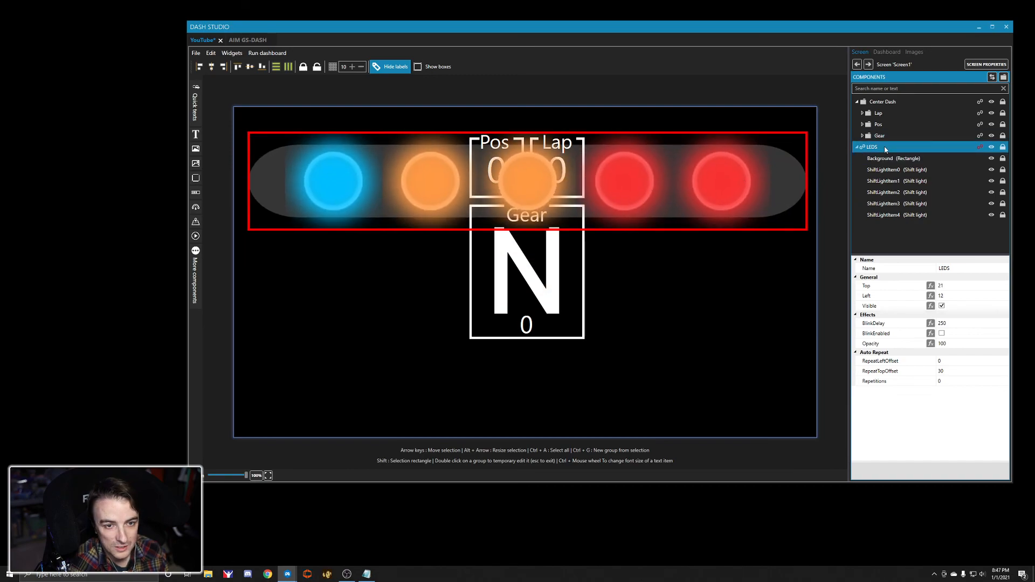
key(Delete)
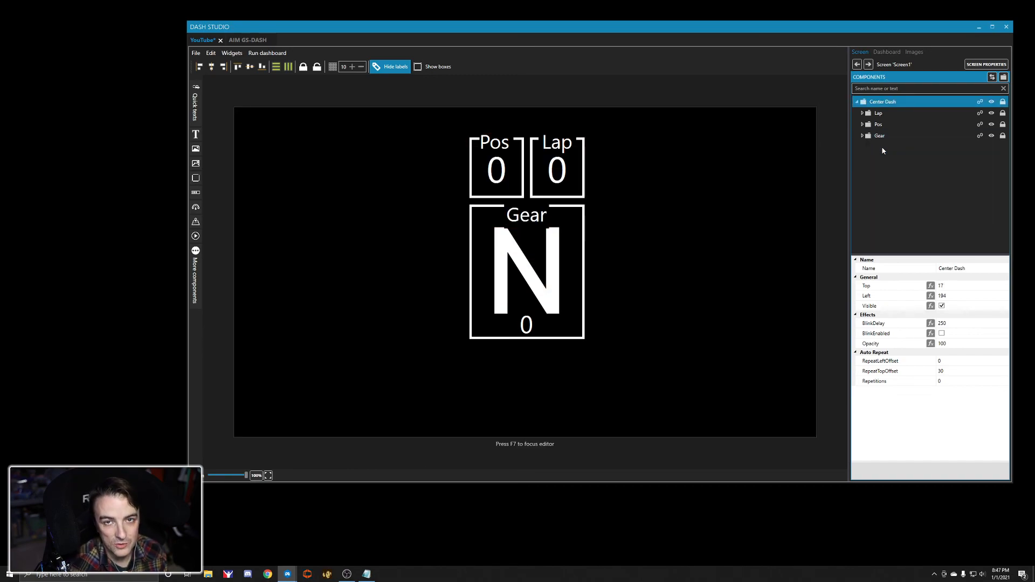